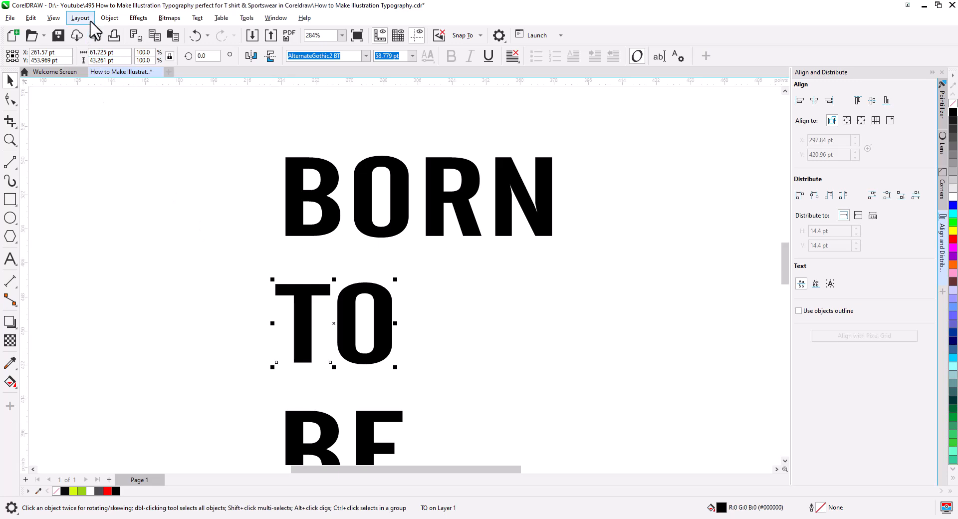
Break the word TO apart into separate letters
click(109, 18)
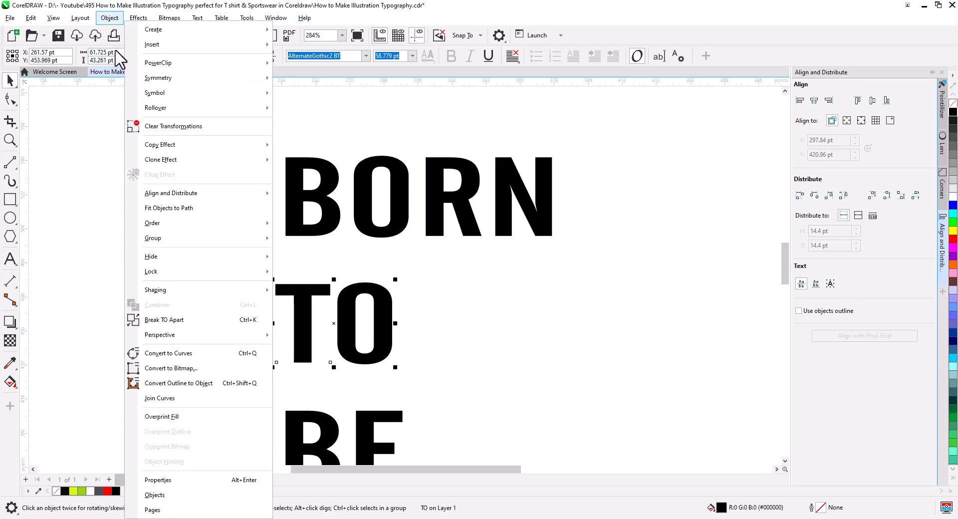
click(181, 320)
click(472, 345)
click(383, 299)
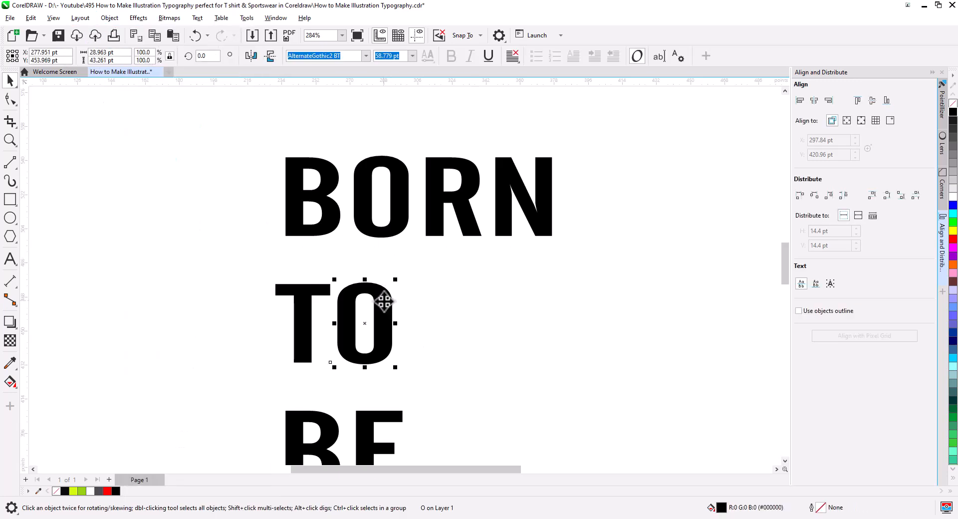
right_click(382, 303)
key(Escape)
Convert the letters of the word BORN to curves
right_click(398, 227)
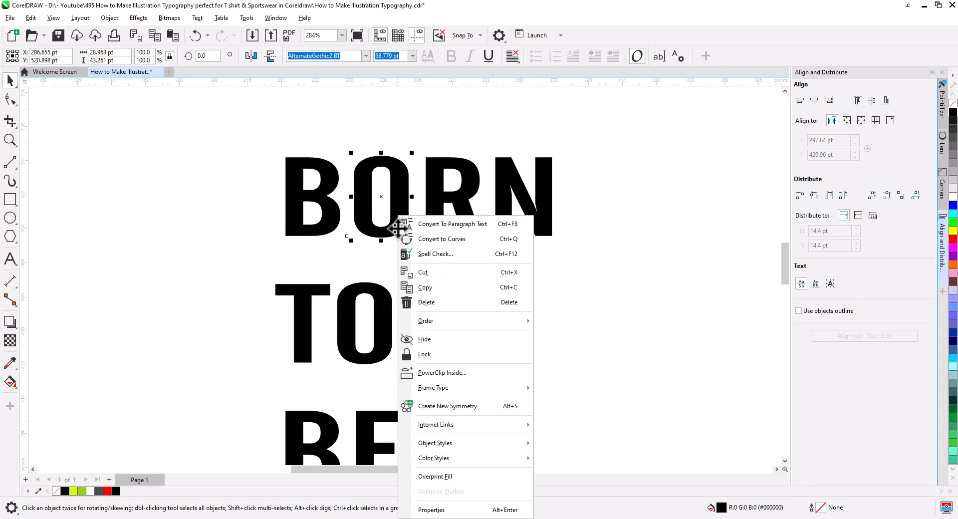
click(433, 242)
drag(255, 143, 354, 243)
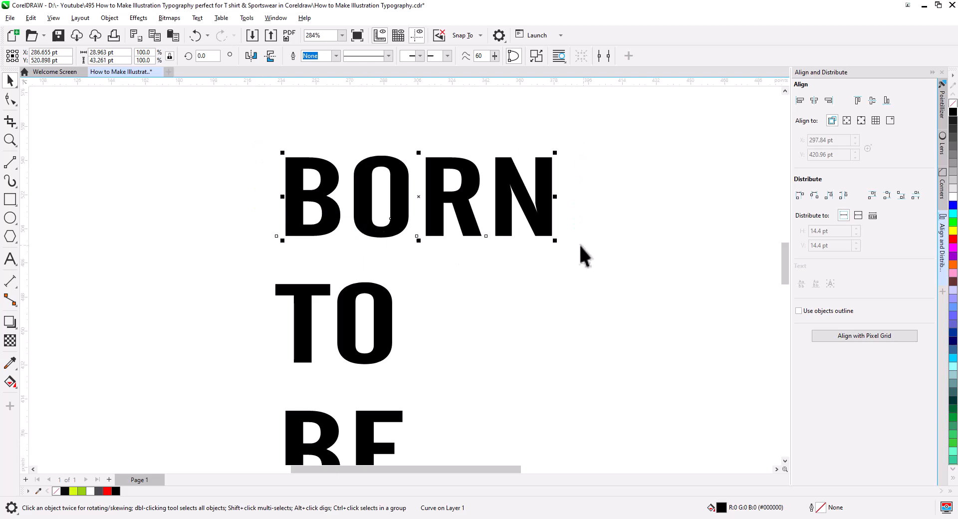
right_click(550, 228)
click(583, 161)
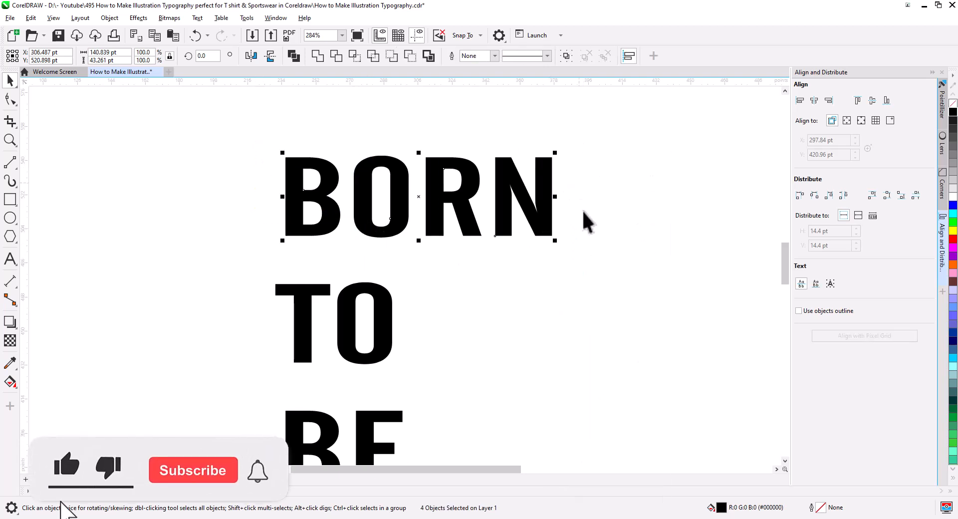
click(513, 259)
click(512, 230)
Convert all letters of the words TO, BE and FREE to curves
drag(428, 395, 253, 273)
scroll(342, 321, down, 2)
scroll(419, 310, up, 1)
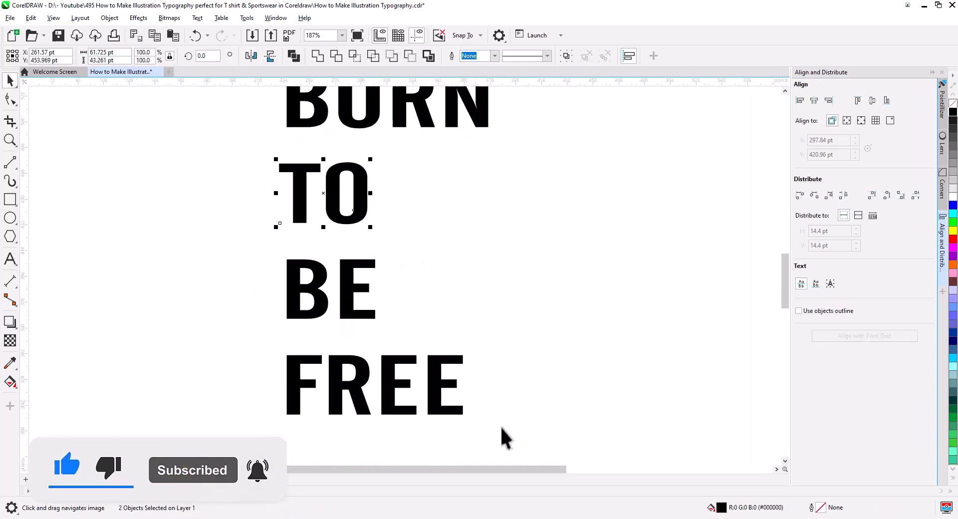
drag(507, 439, 231, 154)
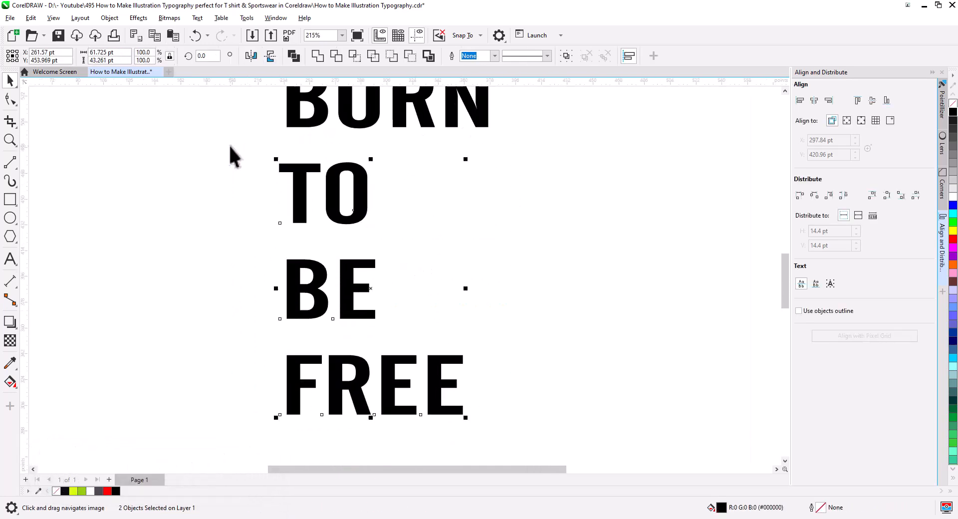
right_click(334, 199)
click(389, 178)
click(446, 193)
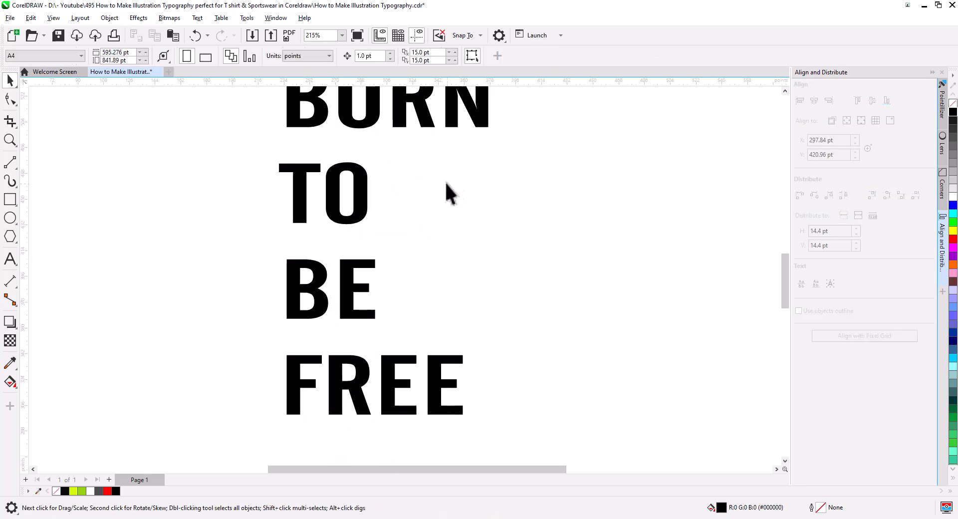
Align the O of TO horizontally centred under the O of BORN
drag(445, 192, 455, 299)
scroll(391, 289, up, 2)
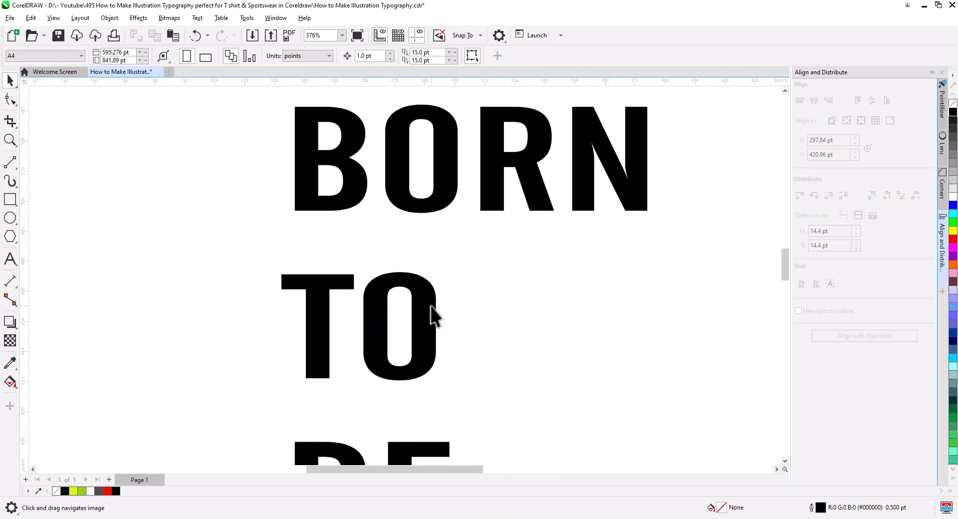
click(435, 314)
shift+click(441, 205)
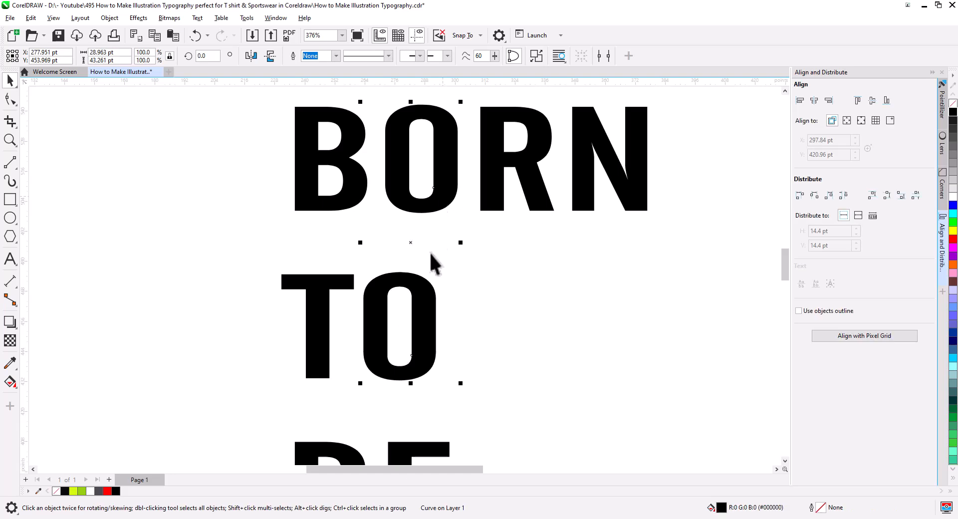
click(814, 100)
click(575, 322)
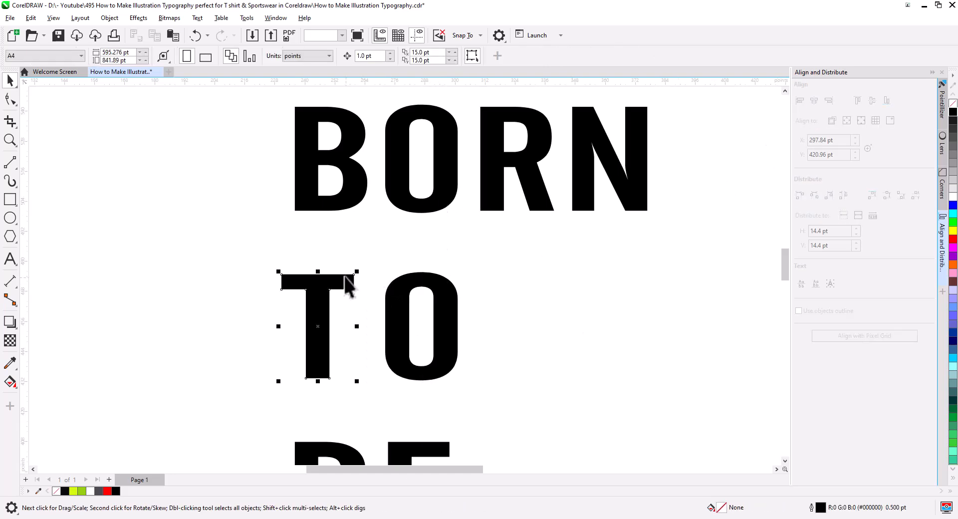
Align the T of TO horizontally centred under the B of BORN
shift+click(310, 203)
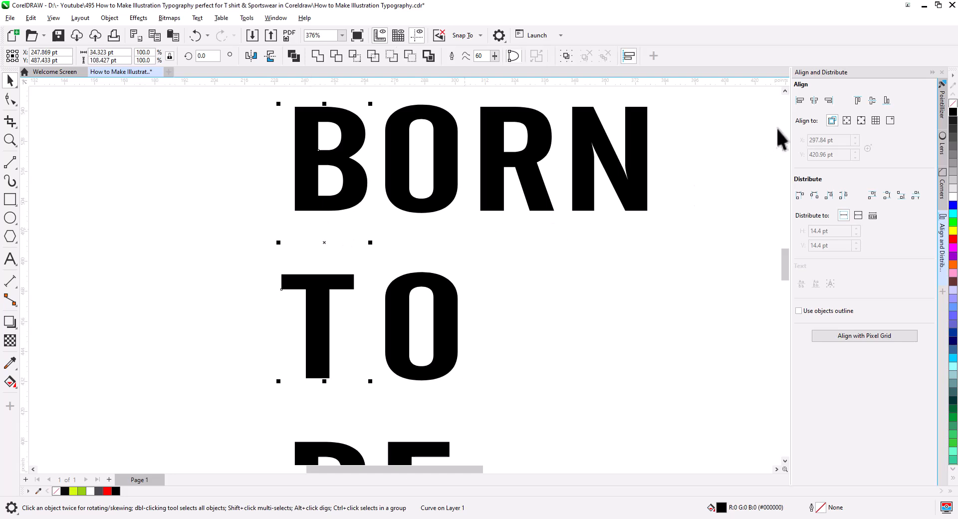
click(815, 101)
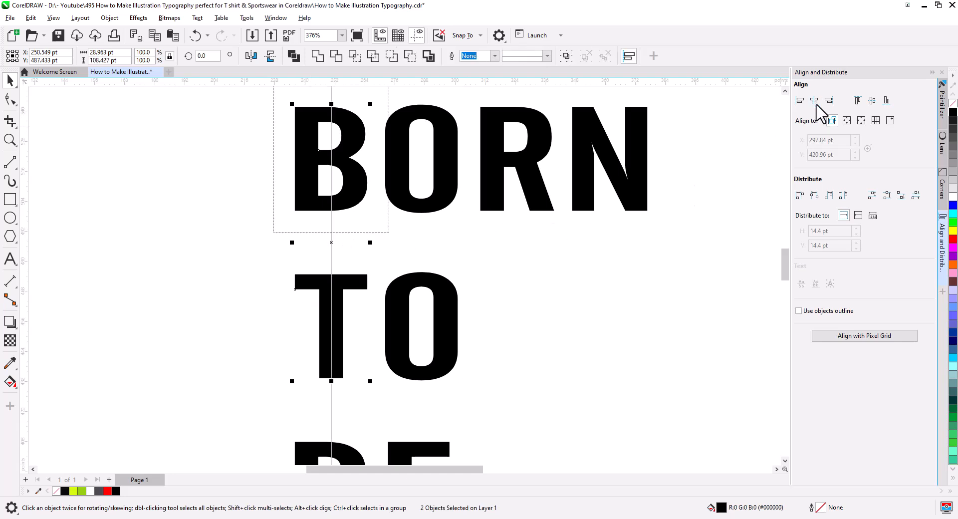
click(579, 285)
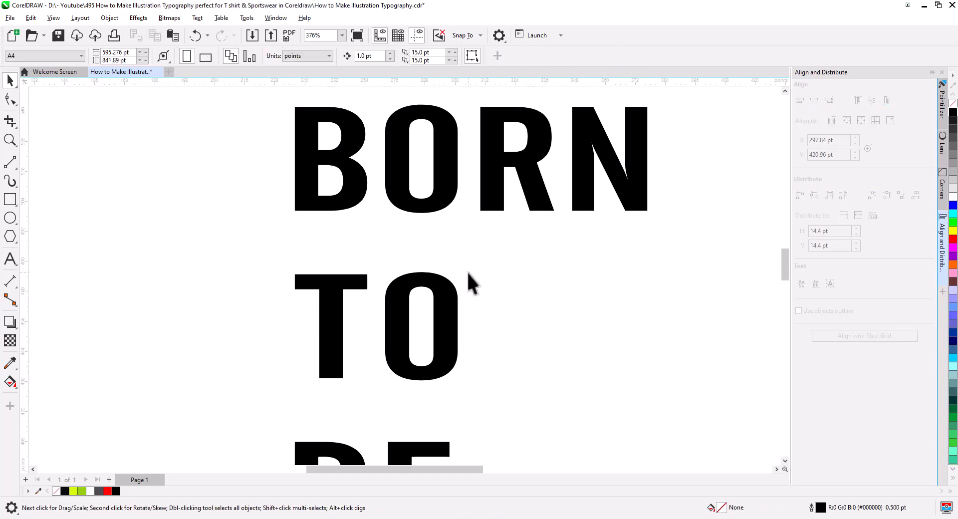
Stretch the O of BORN downward by its lower nodes with the Shape tool, to about 61 pt tall
click(442, 207)
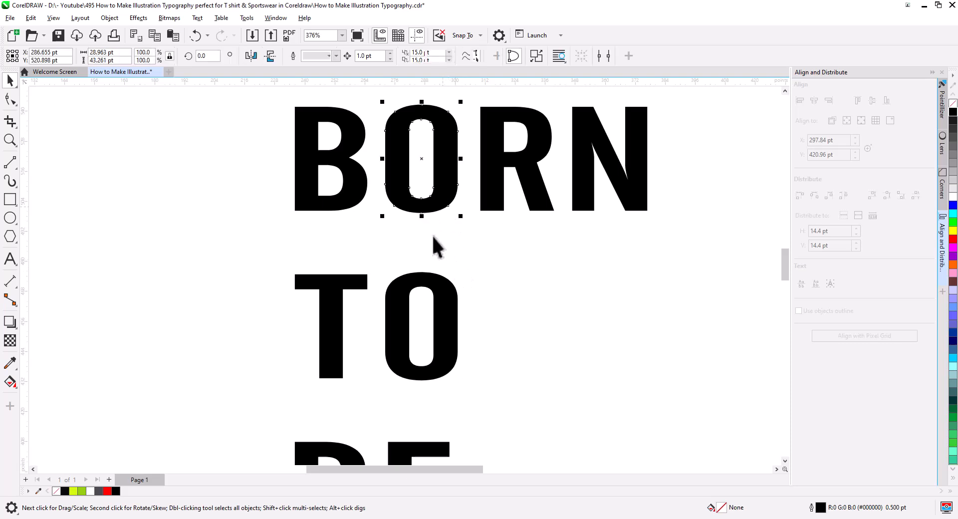
click(10, 98)
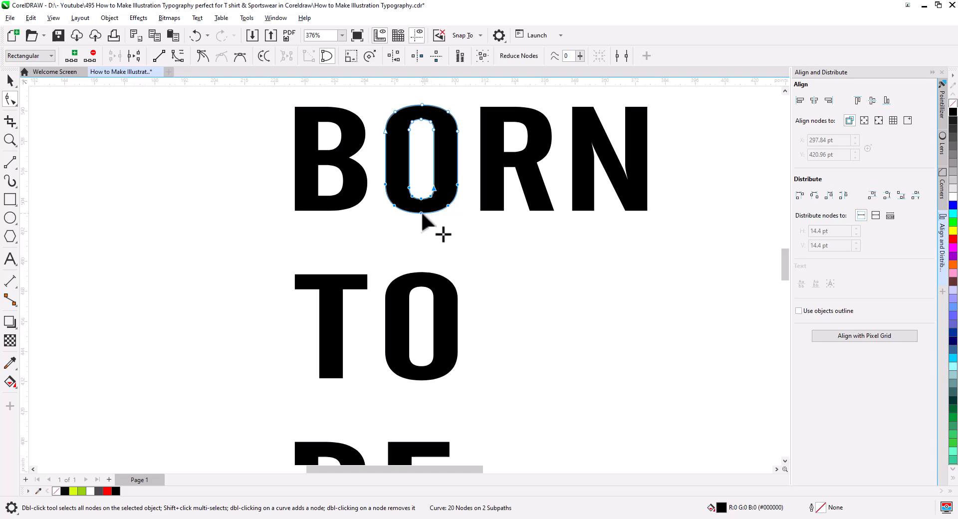
drag(422, 214, 426, 263)
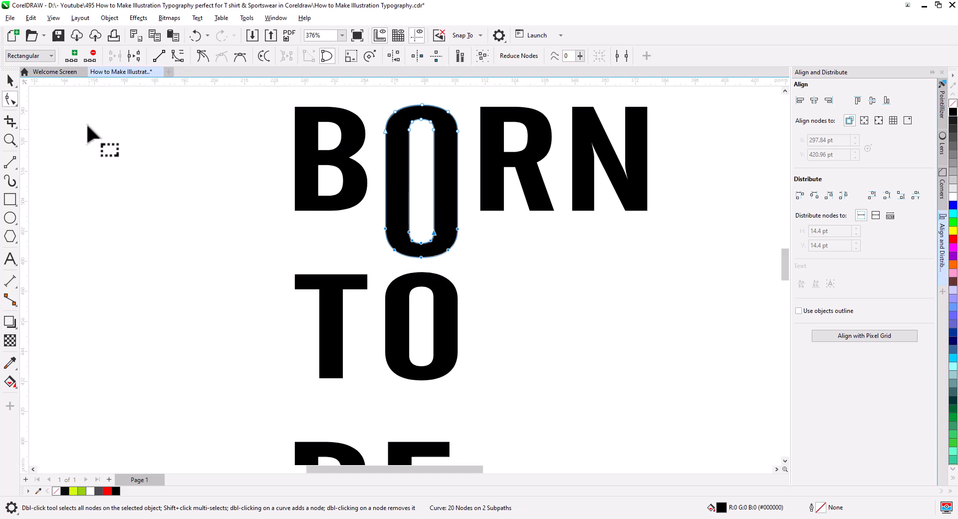
click(9, 81)
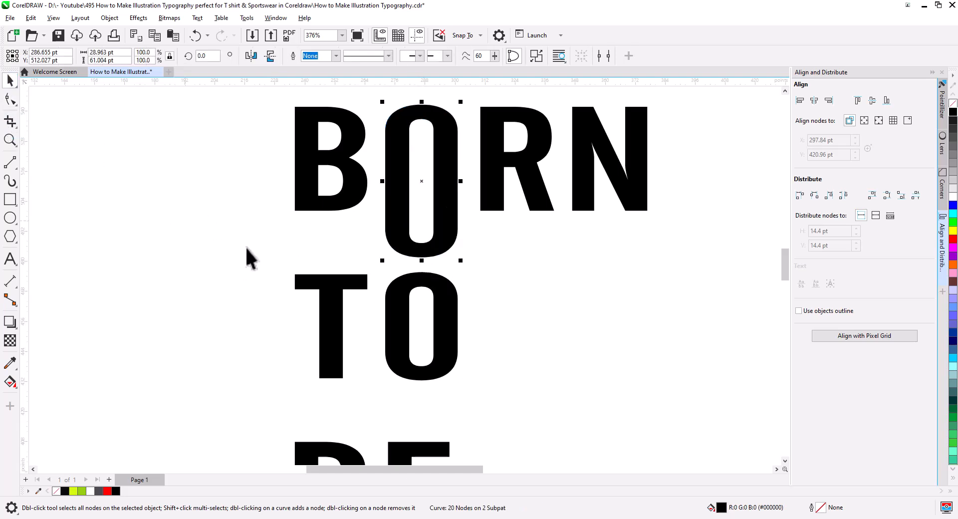
Move the letters T and O straight up so they sit just below BORN, with the two O's overlapping
click(325, 299)
scroll(360, 339, down, 2)
scroll(360, 340, right, 2)
shift+click(357, 330)
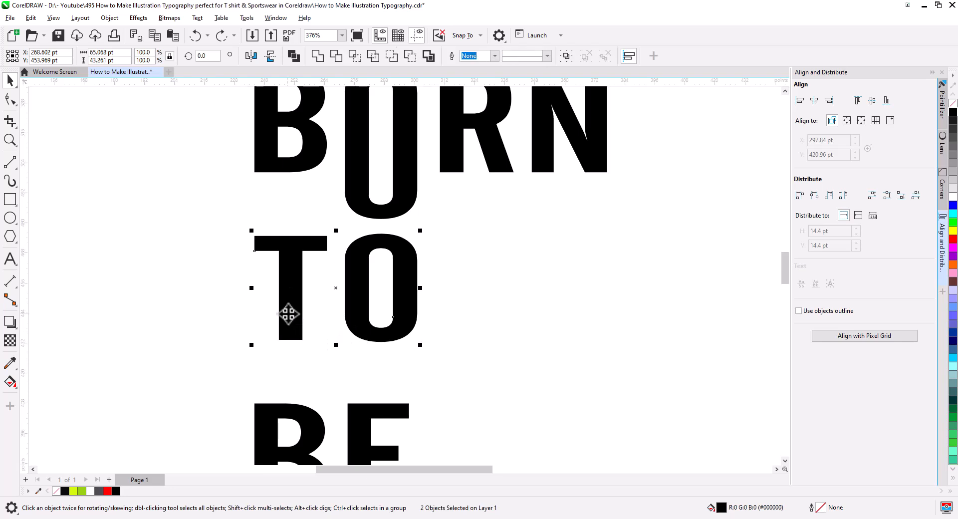
drag(290, 313, 289, 265)
click(437, 271)
drag(437, 270, 442, 358)
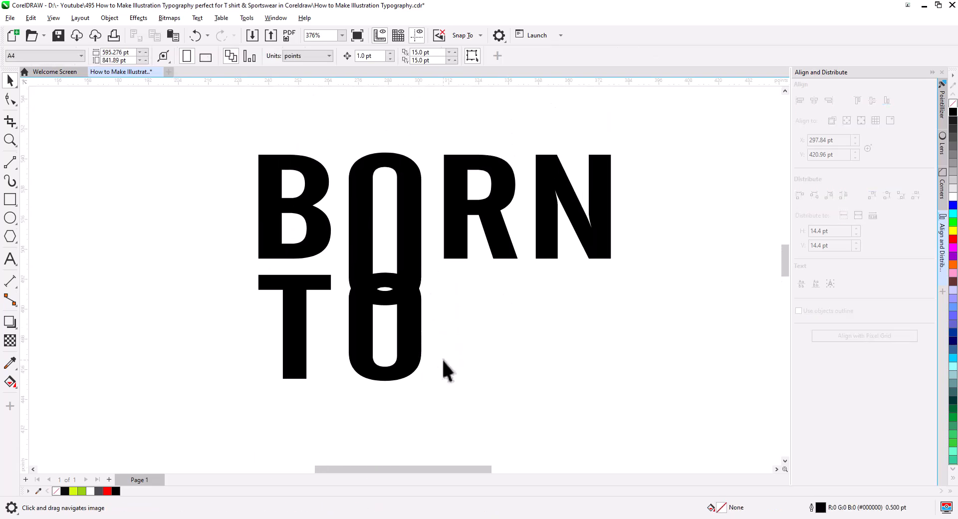
Place a copy of the stretched O of BORN straight below the O of TO
click(411, 341)
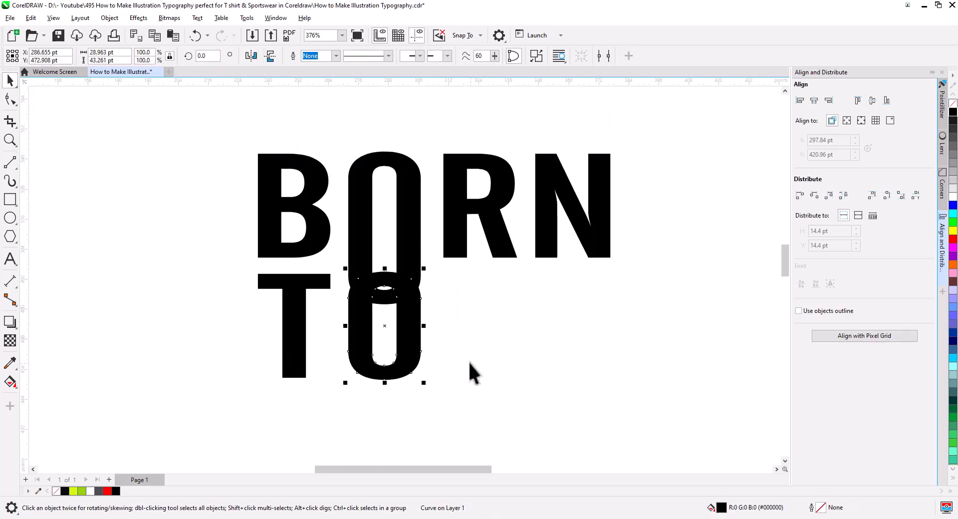
drag(468, 361, 480, 284)
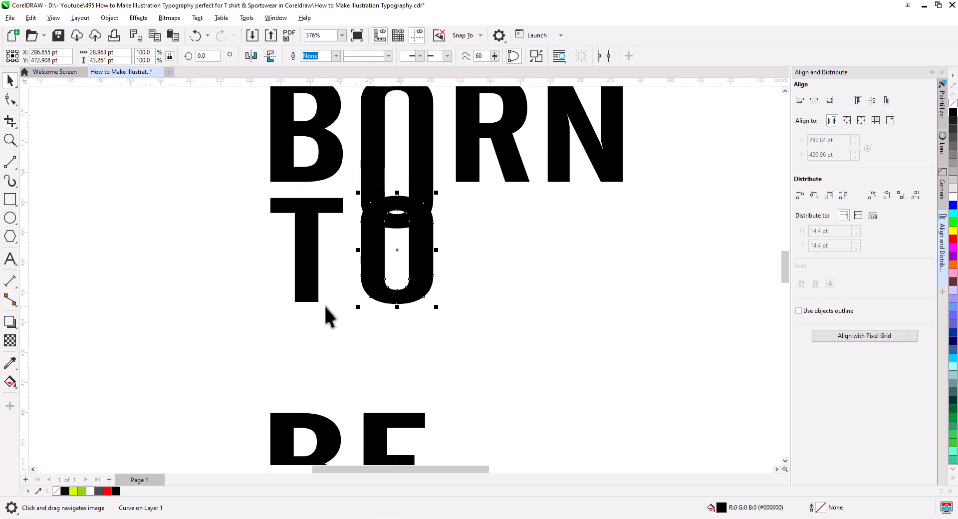
click(485, 268)
click(432, 192)
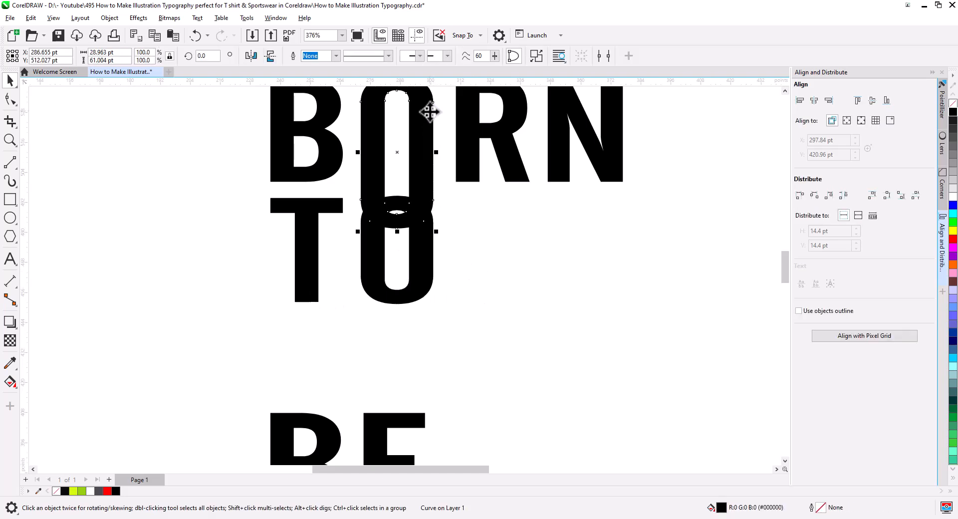
drag(430, 112, 424, 364)
click(464, 233)
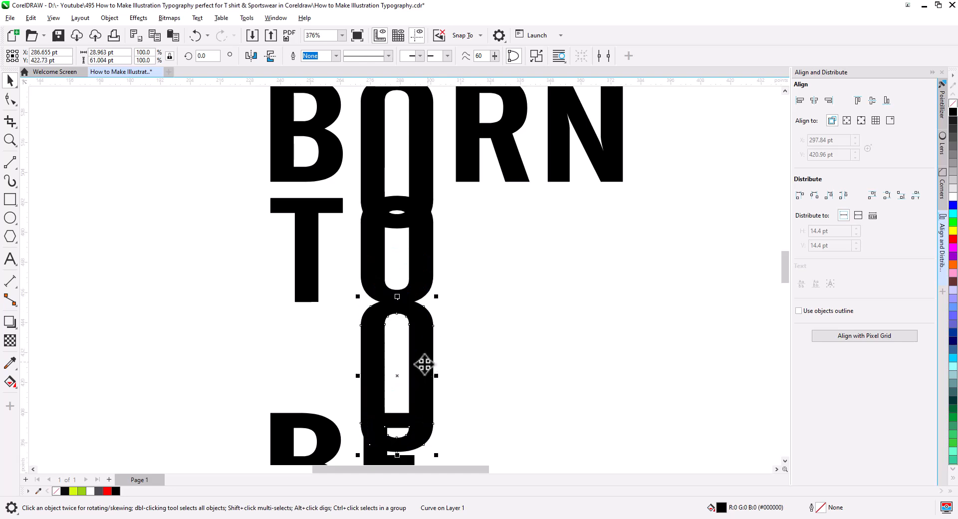
Align the copied O's top with the short O of TO, and delete the short O
shift+click(440, 291)
click(857, 100)
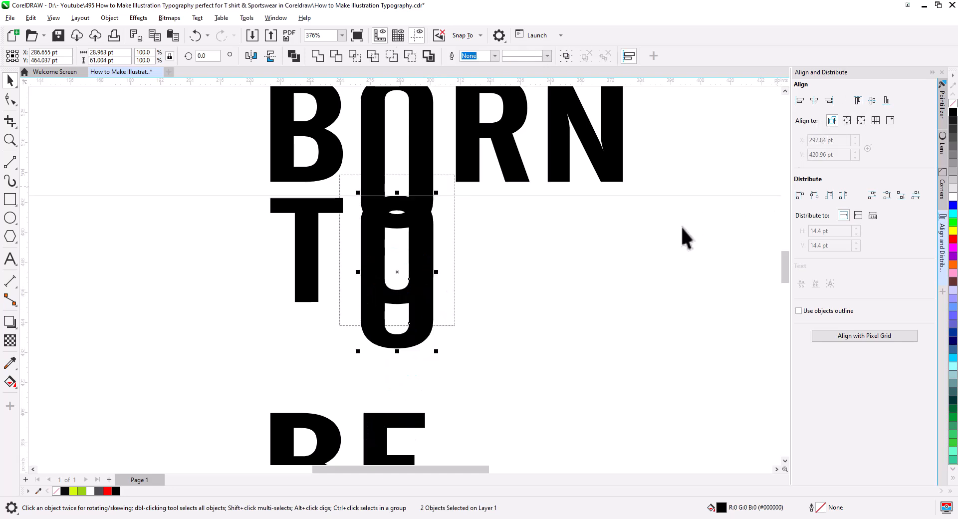
click(488, 302)
click(394, 315)
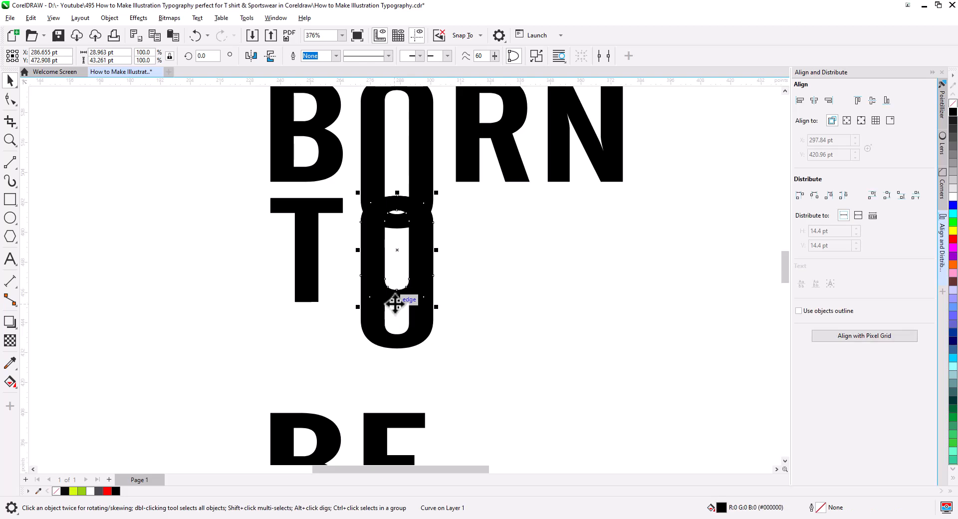
click(463, 325)
Lengthen the stem of the T by its lower nodes down to about the bottom of the tall O
click(312, 293)
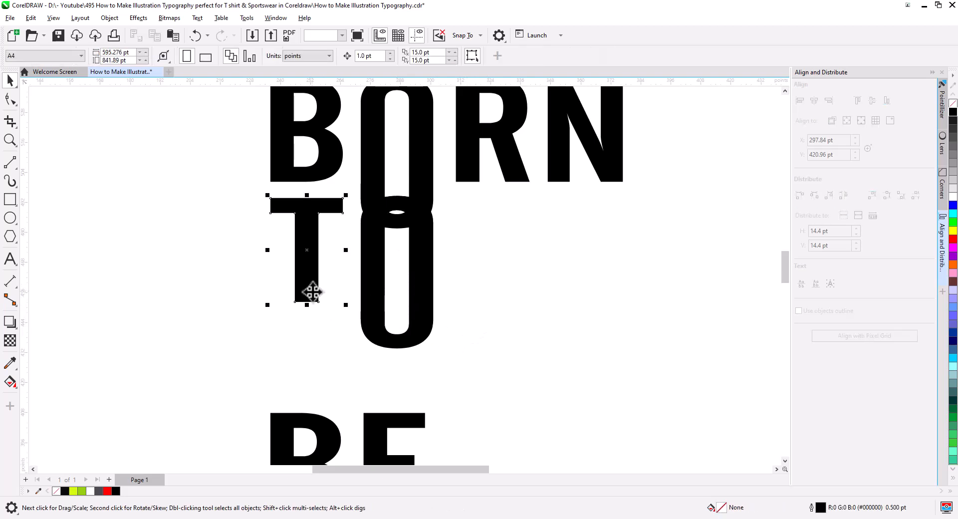
click(10, 99)
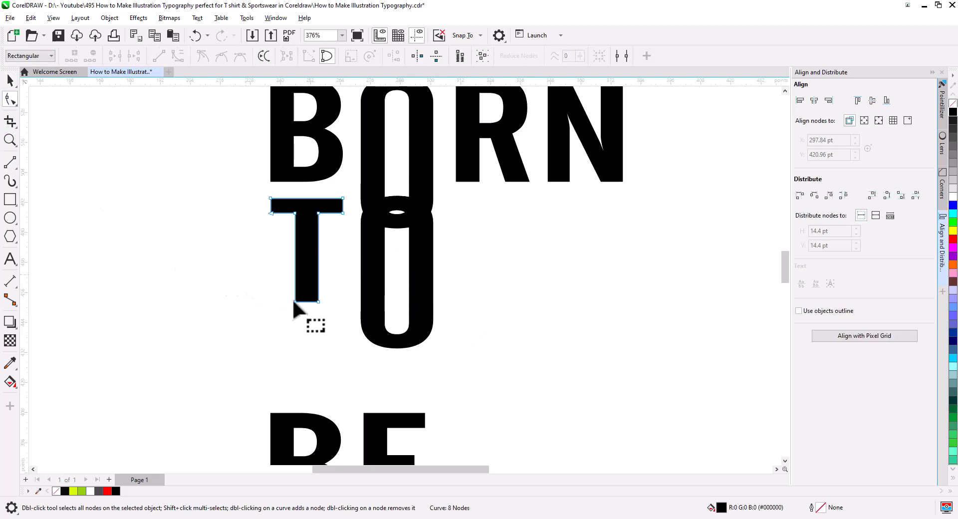
drag(318, 300, 322, 344)
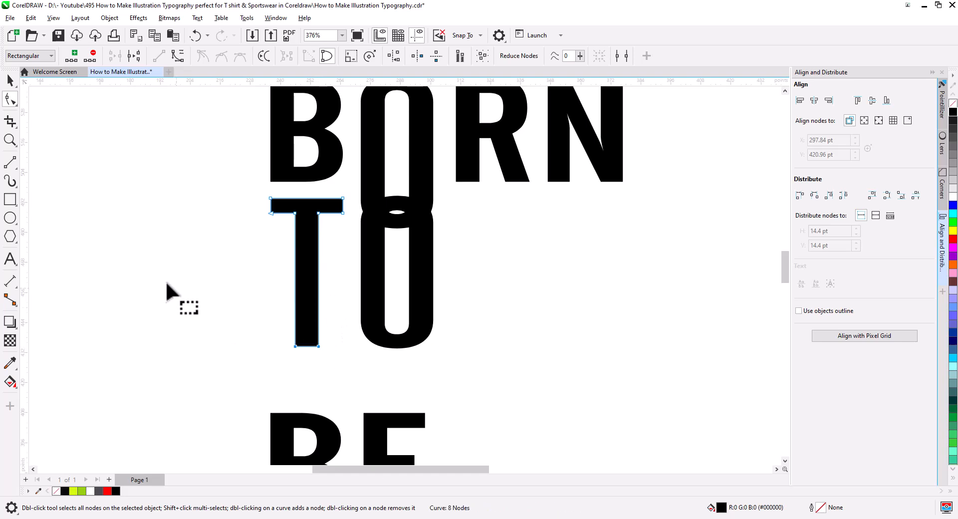
Draw a horizontal guide line about 120 pt long beneath TO and align it with the bottom of the tall O
click(10, 162)
drag(453, 347, 152, 347)
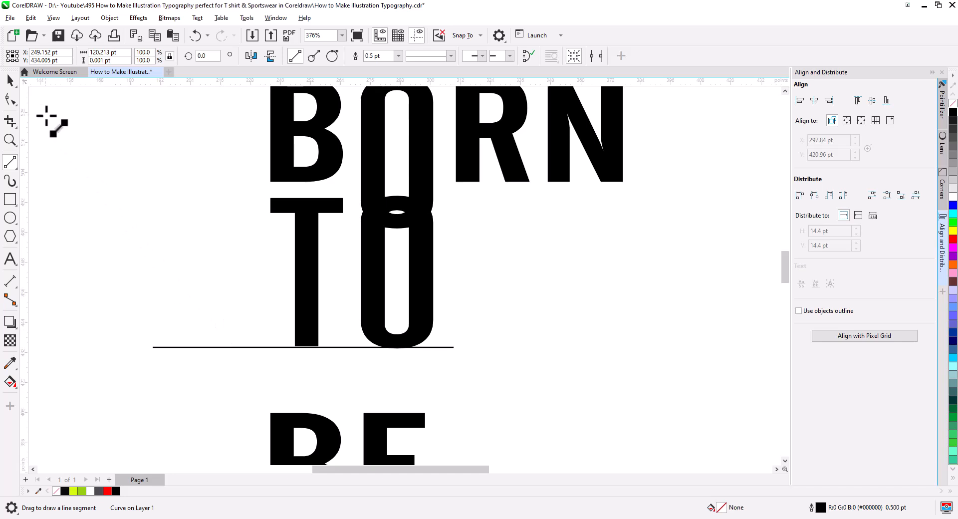
click(10, 79)
shift+click(377, 312)
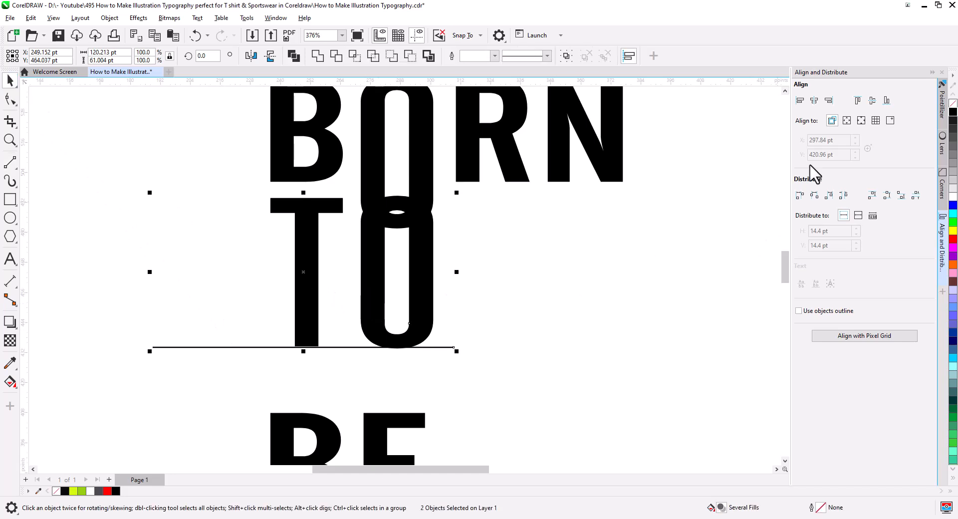
click(887, 101)
click(571, 331)
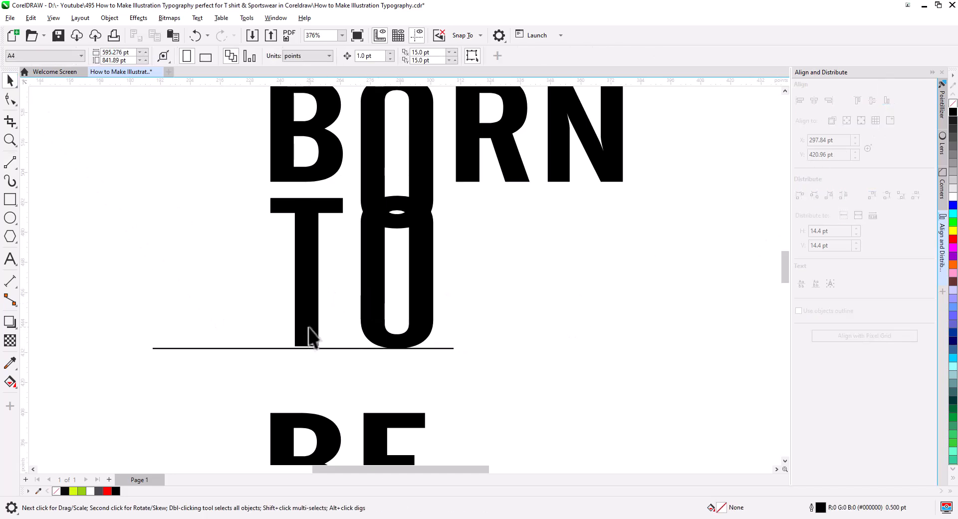
Extend the lower nodes of the T's stem down to the horizontal guide line
click(310, 336)
click(10, 99)
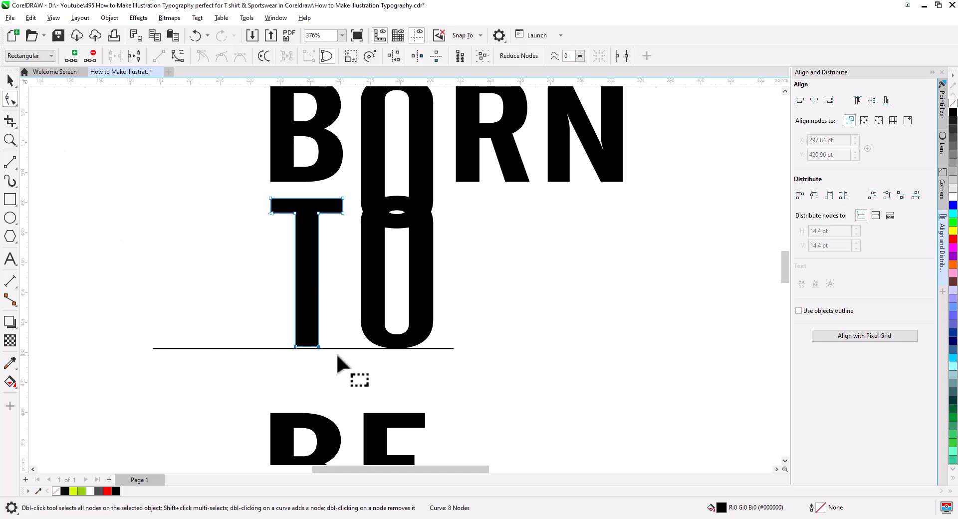
drag(318, 345, 319, 348)
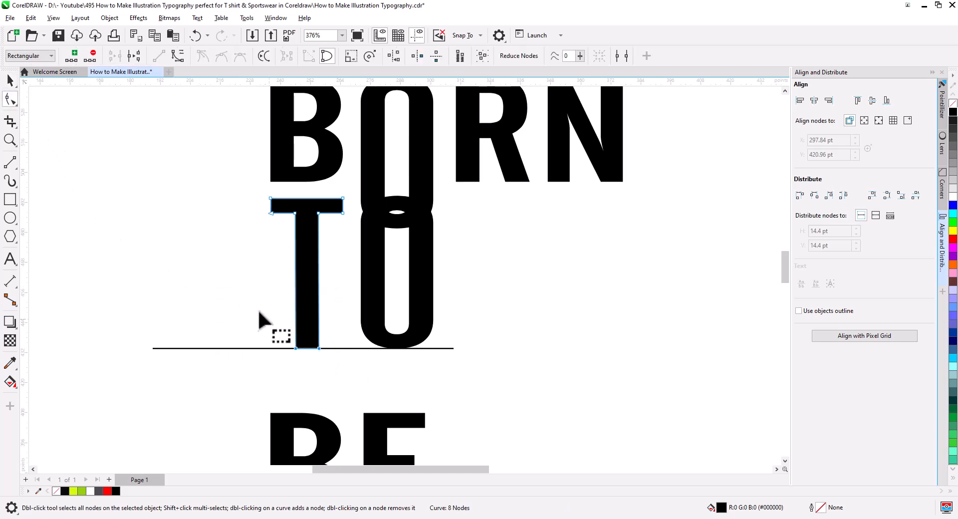
click(10, 79)
click(220, 340)
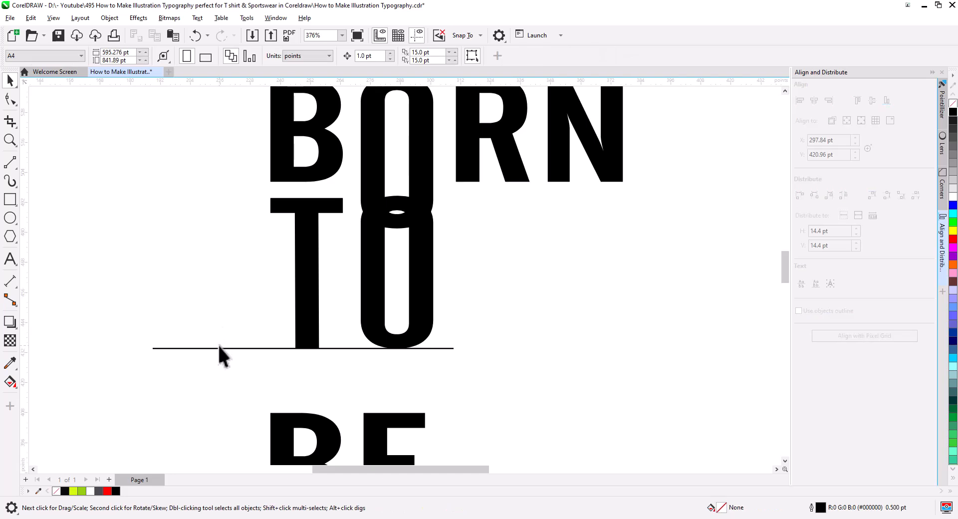
Delete the horizontal guide line beneath TO
click(219, 348)
key(Delete)
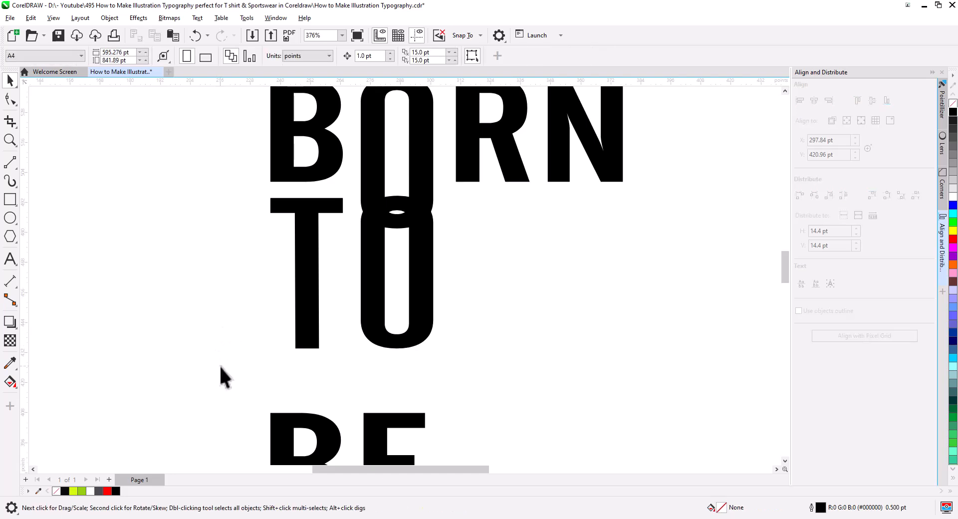
Combine the letters B, O, R and N of the top word into a single curve
scroll(451, 339, up, 2)
scroll(453, 323, up, 3)
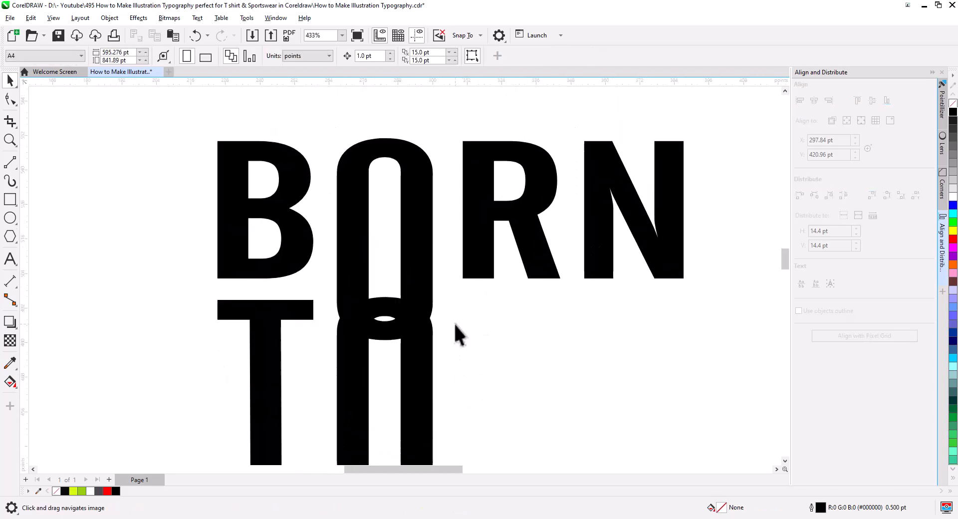
drag(476, 348, 481, 348)
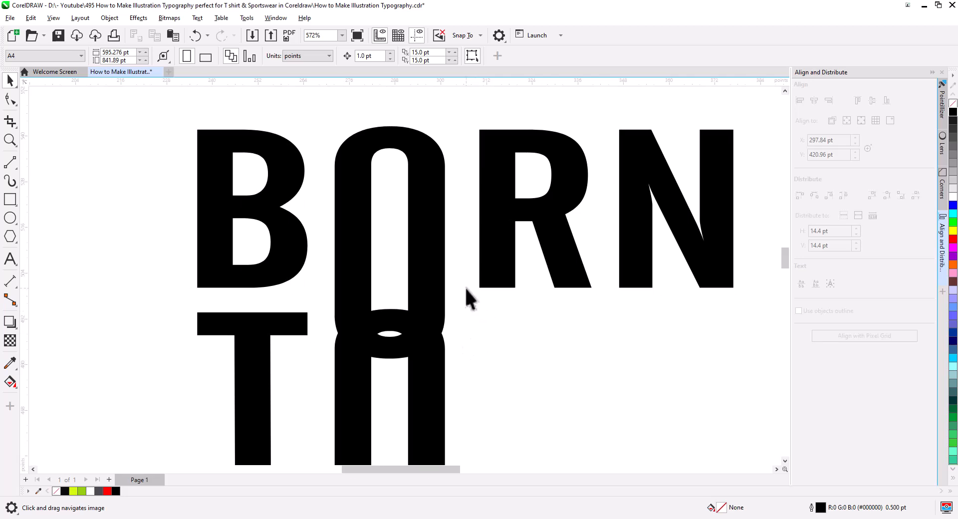
click(355, 207)
shift+click(289, 165)
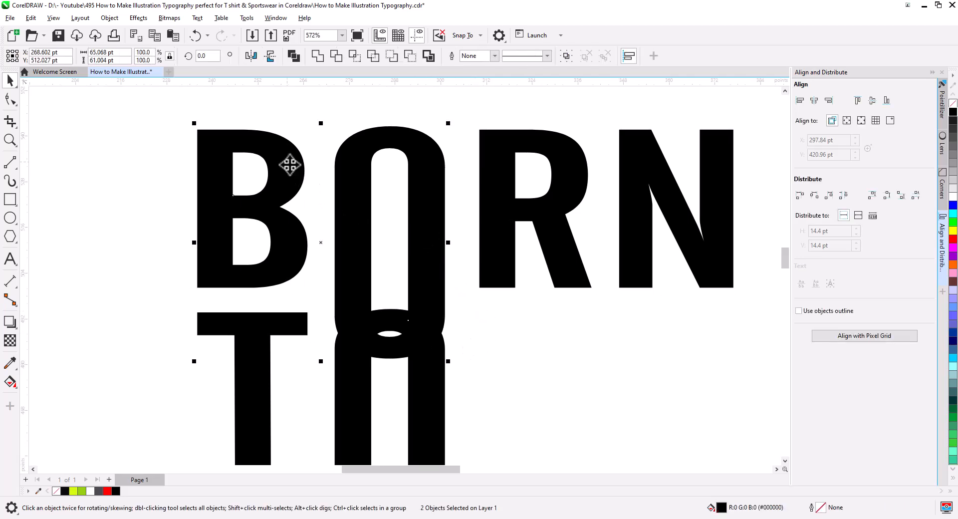
shift+click(512, 212)
shift+click(629, 230)
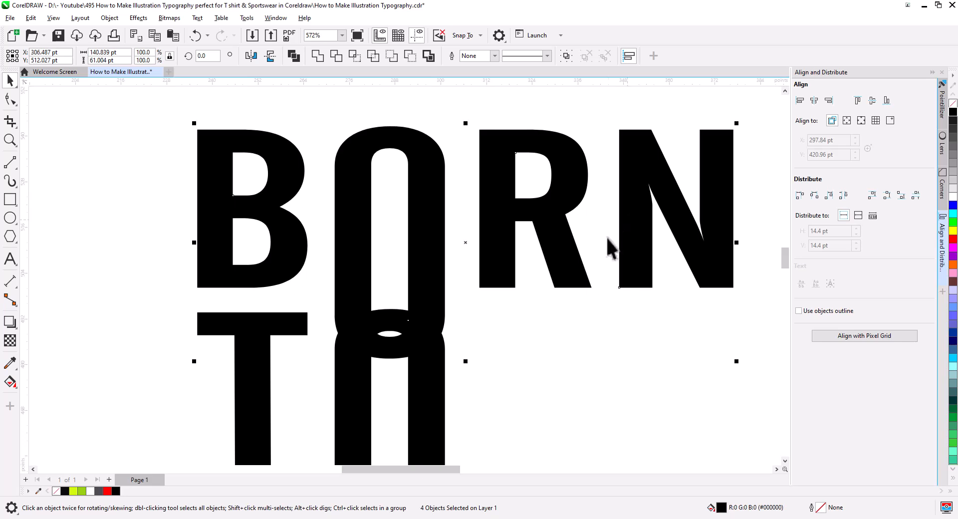
click(293, 56)
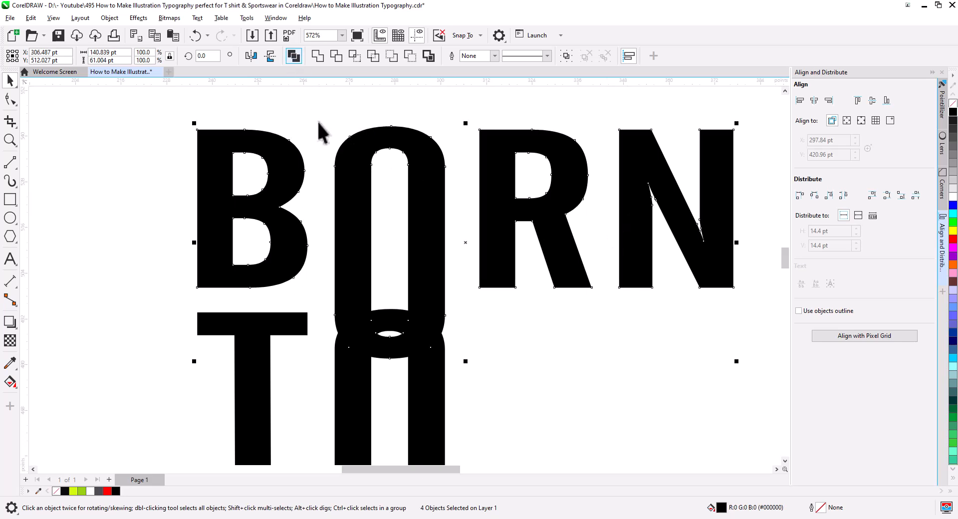
Give the combined BORN curve no fill and a black outline 1.5 pt wide
right_click(953, 112)
click(954, 102)
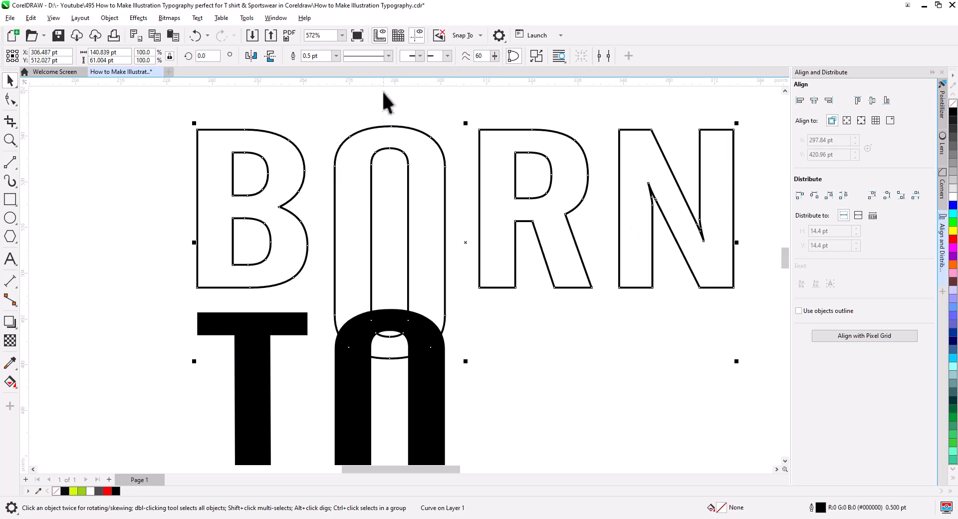
click(337, 56)
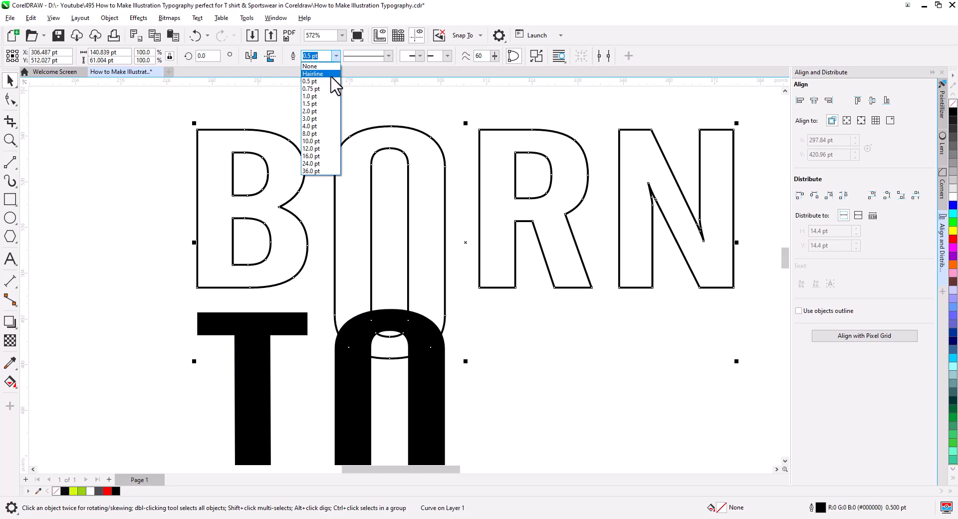
click(328, 104)
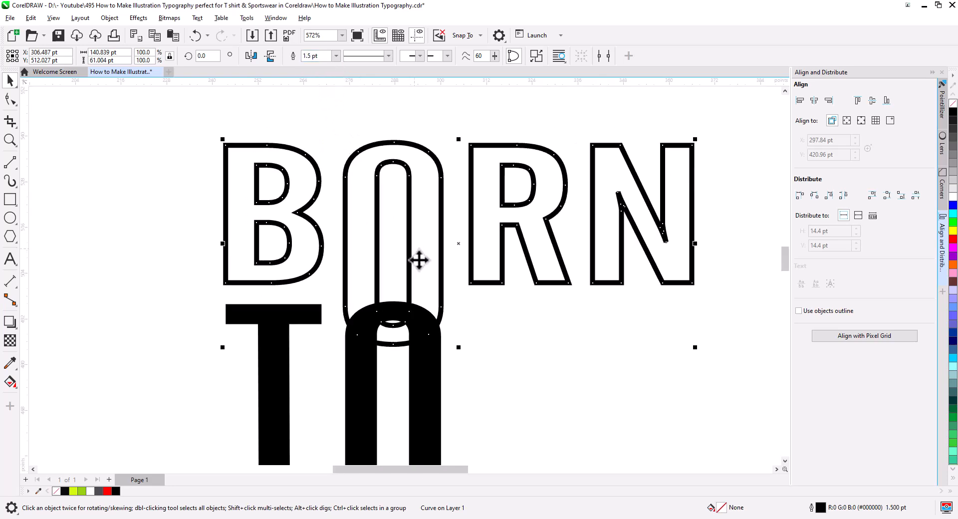
Place a copy of the outlined BORN about 80 pt above the original
scroll(419, 259, down, 2)
drag(442, 340, 433, 142)
click(456, 166)
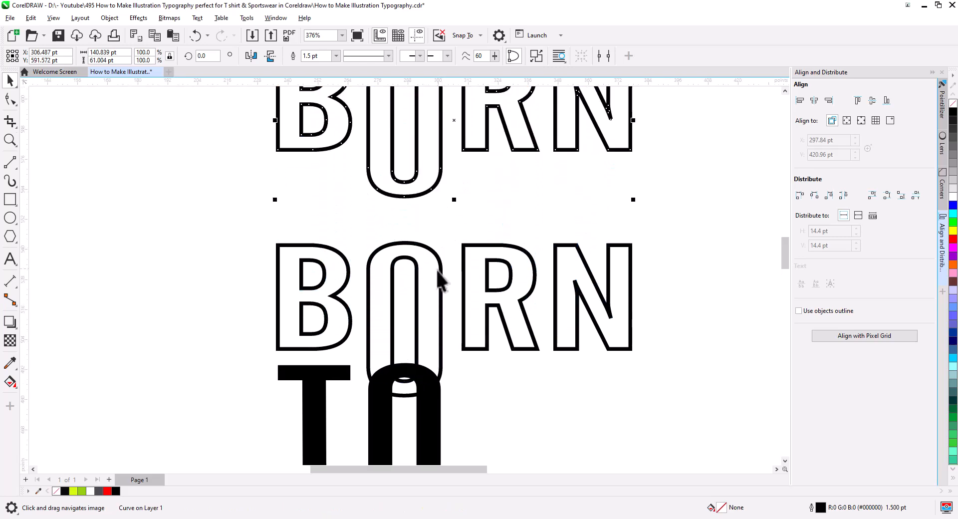
Convert the outline of the original BORN, directly above TO, to an object
click(443, 284)
scroll(467, 368, up, 2)
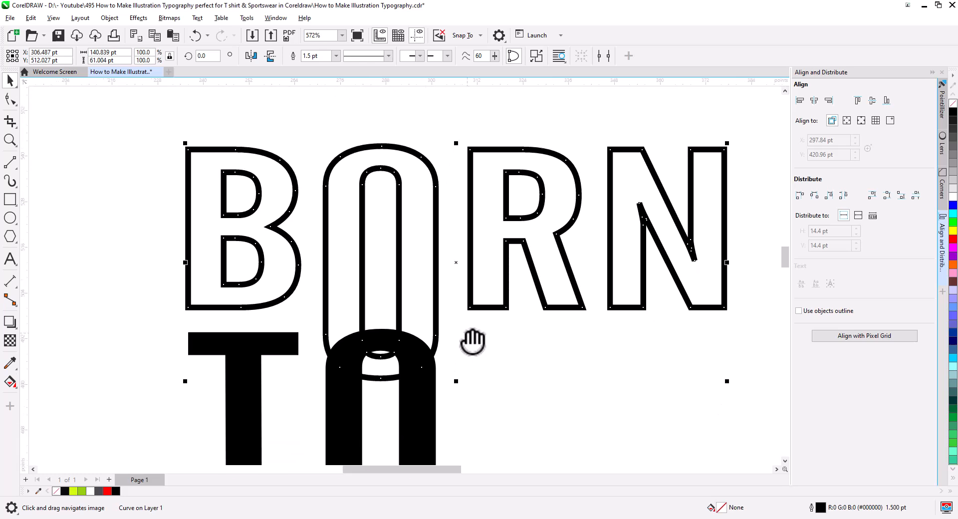
scroll(469, 307, down, 2)
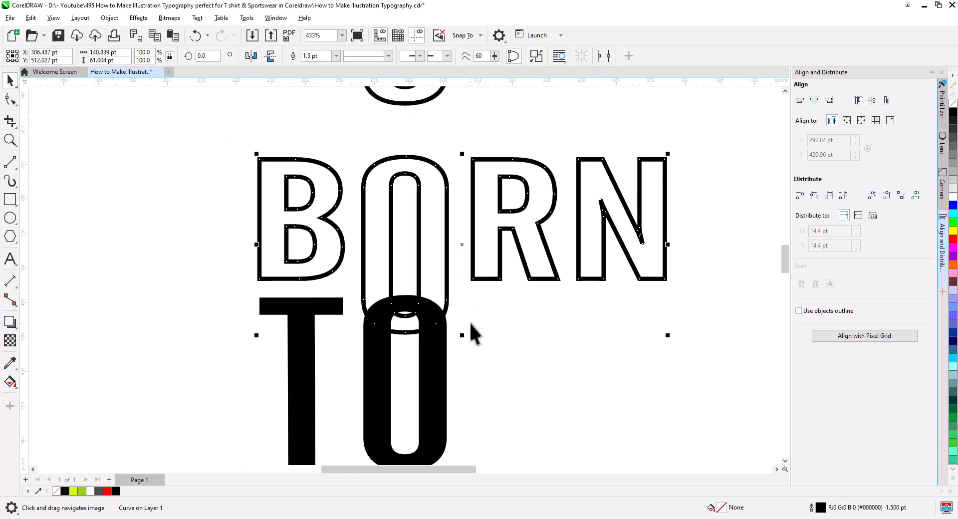
drag(475, 301, 473, 296)
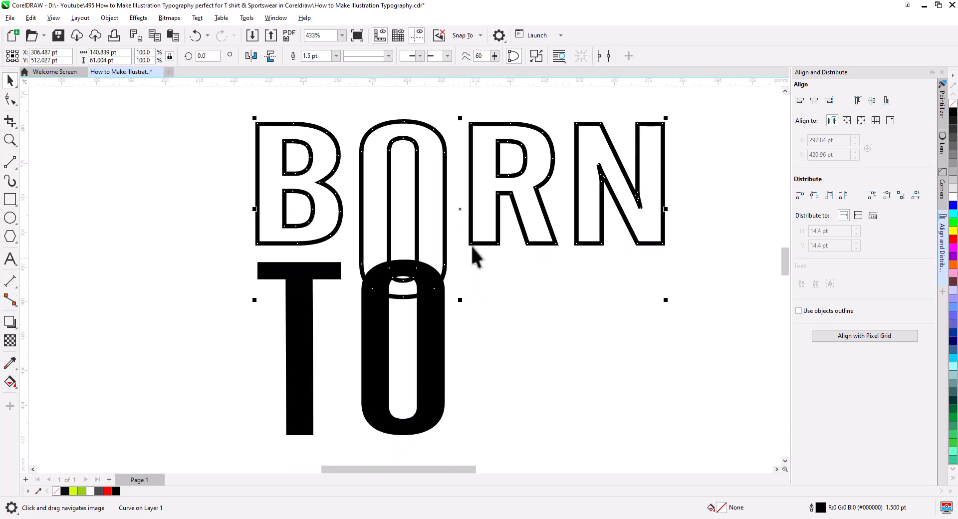
click(110, 17)
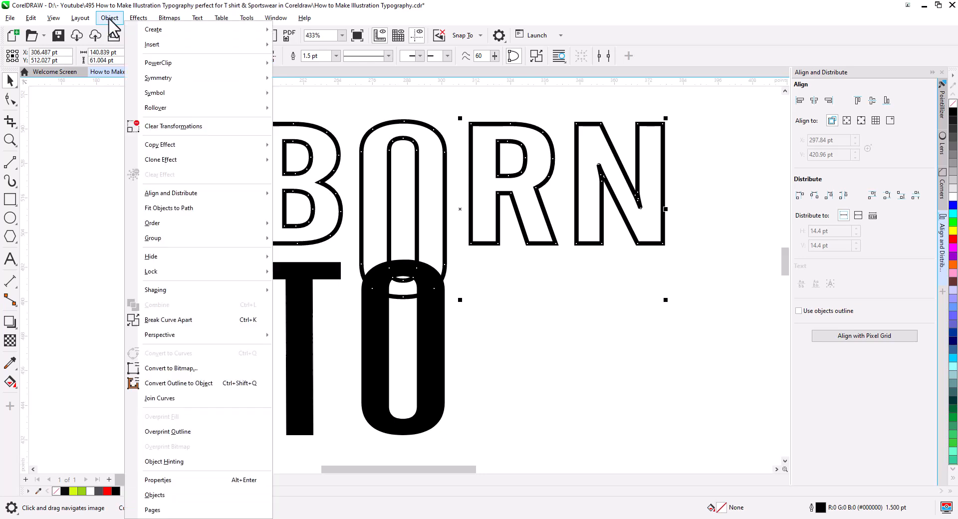
click(186, 383)
click(493, 298)
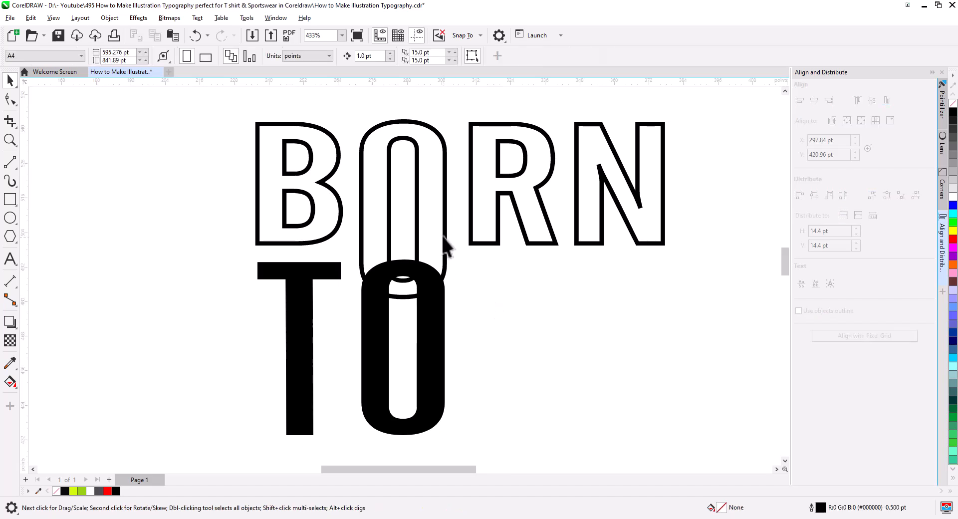
Give the O of TO no fill and a black outline, and add a one-step outside contour with a 2.0 pt offset
click(434, 327)
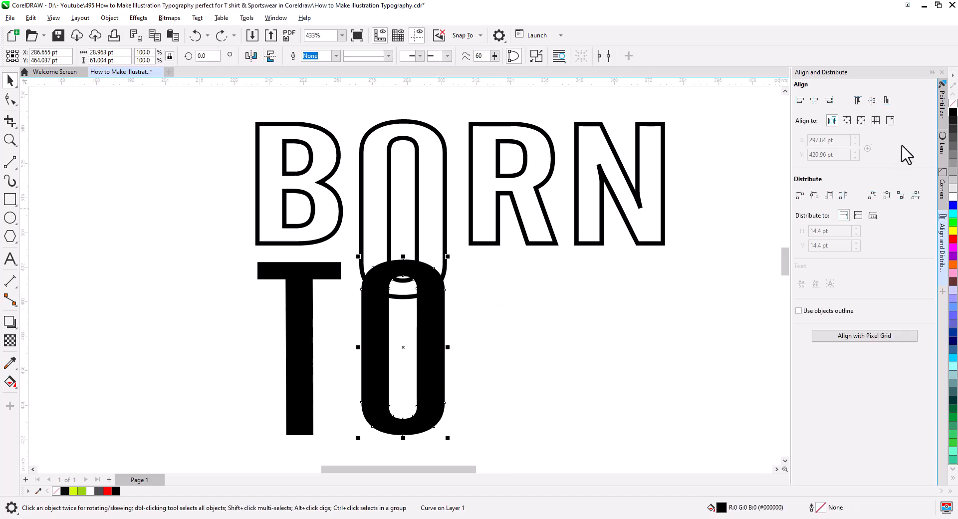
click(953, 104)
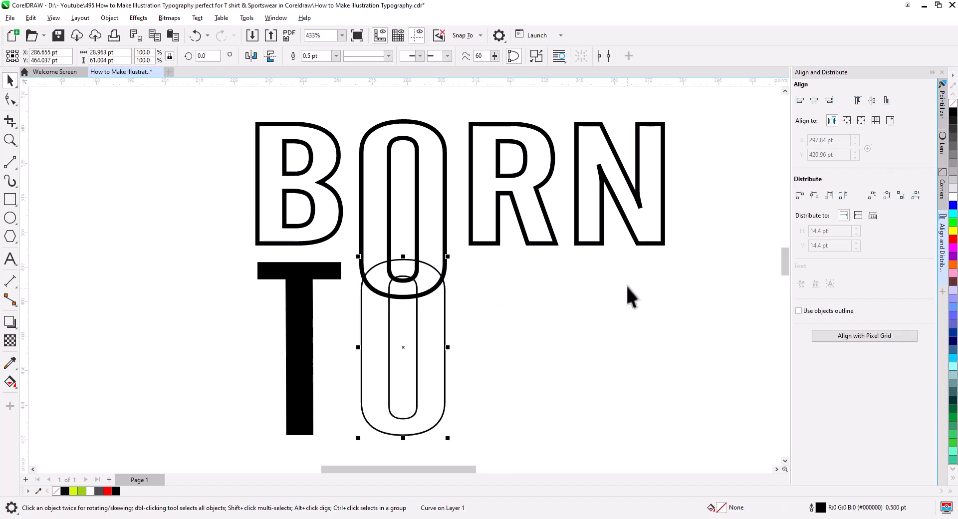
scroll(452, 295, up, 2)
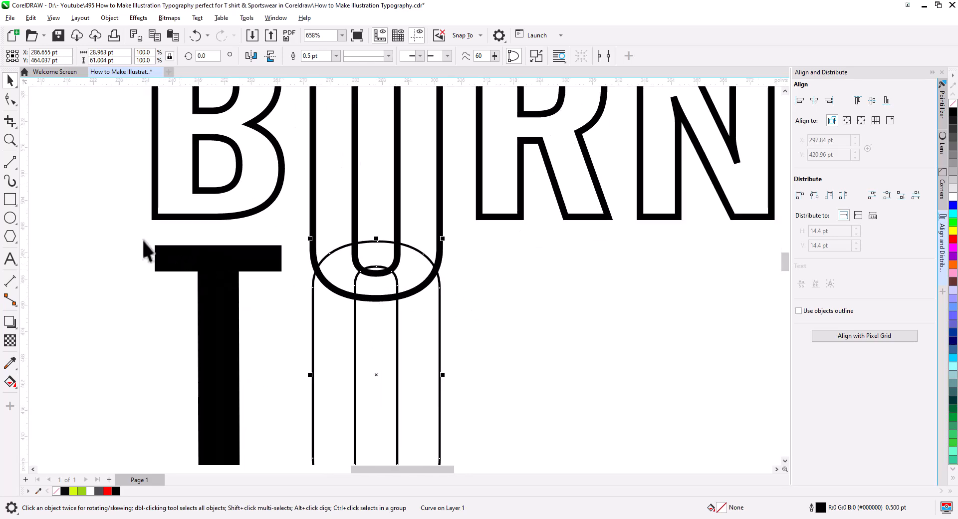
click(13, 327)
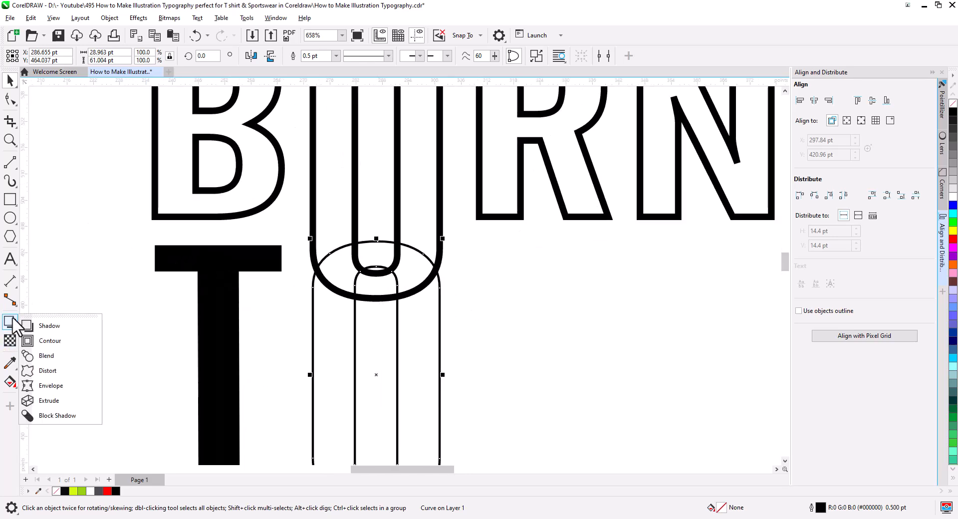
click(48, 341)
click(280, 55)
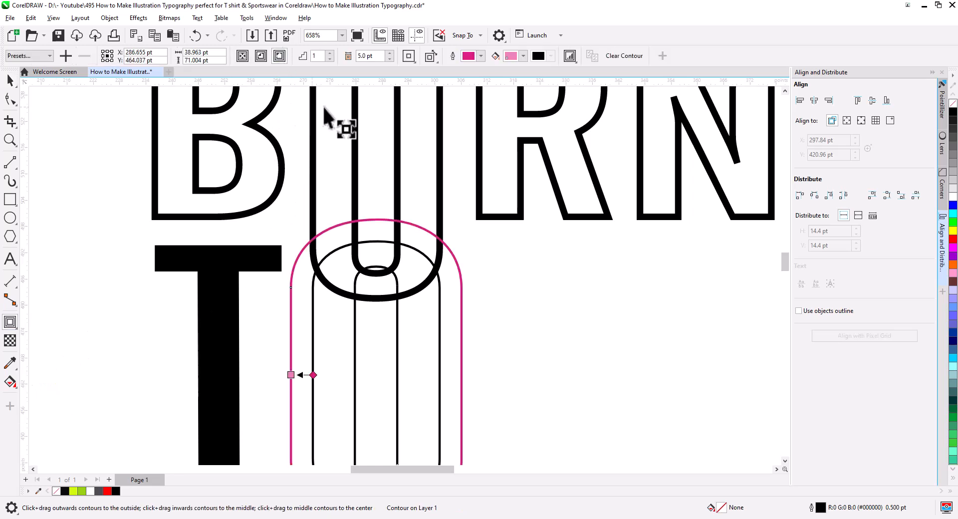
click(390, 58)
click(390, 58)
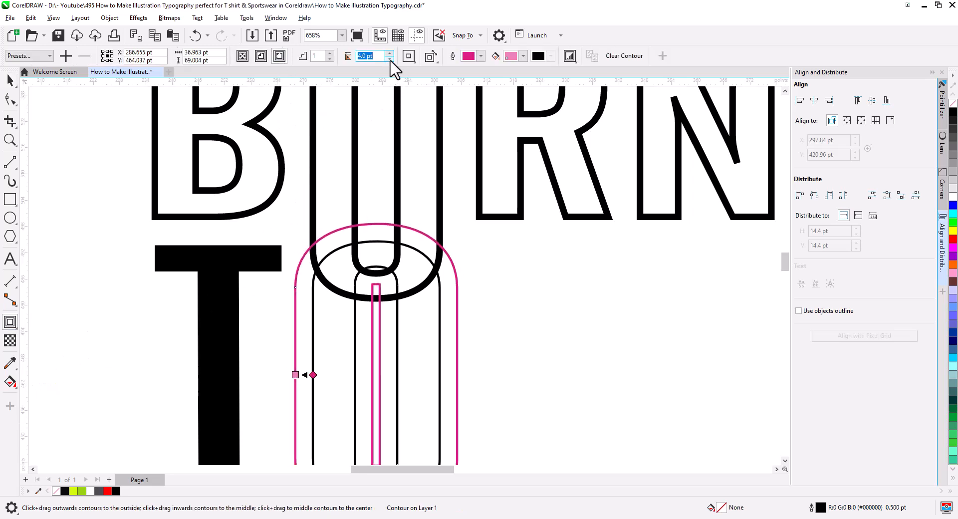
click(390, 58)
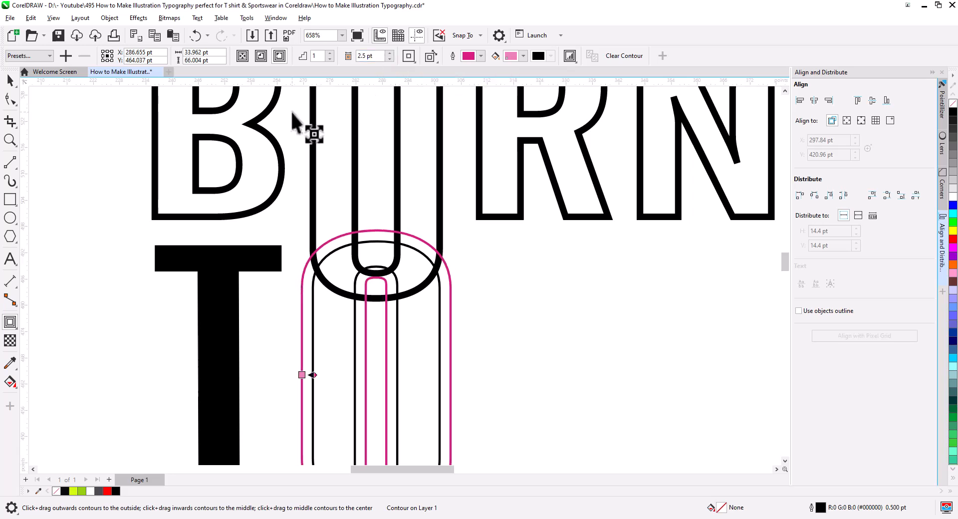
click(389, 58)
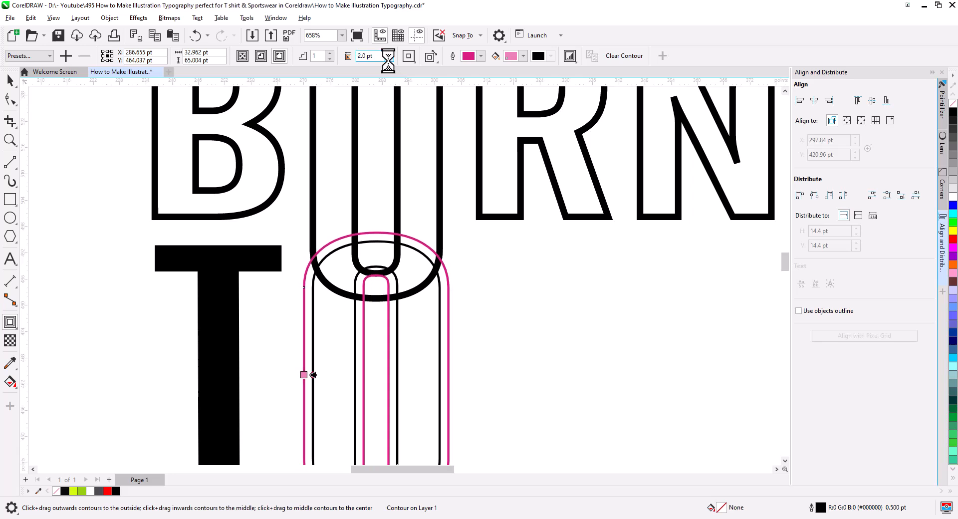
Break apart the contour group on the O of TO
click(10, 81)
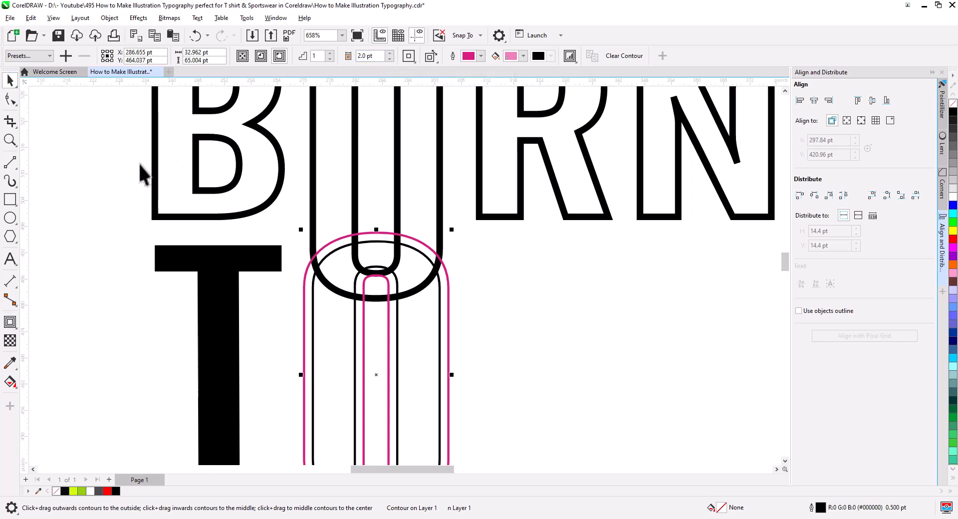
right_click(449, 295)
click(494, 303)
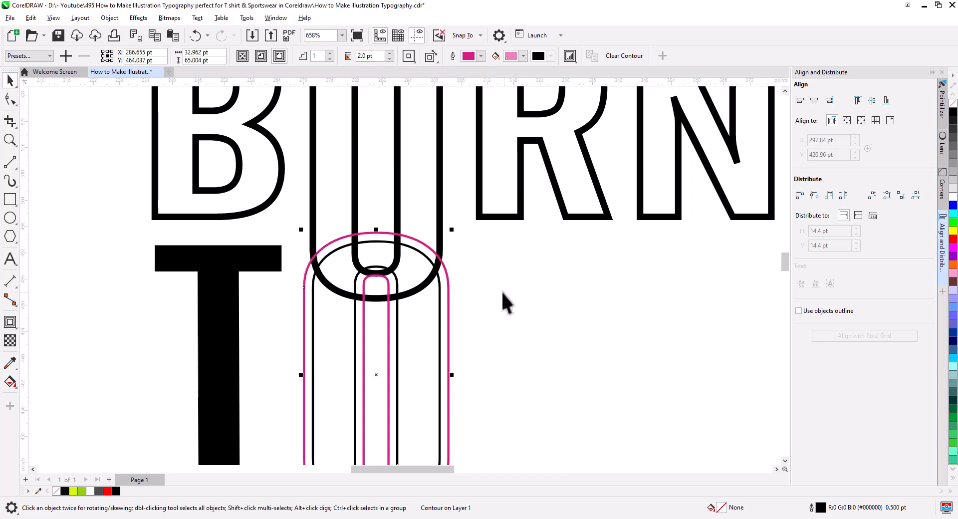
Move the upper nodes of the magenta contour's inner loop straight down by about 14 pt
click(448, 302)
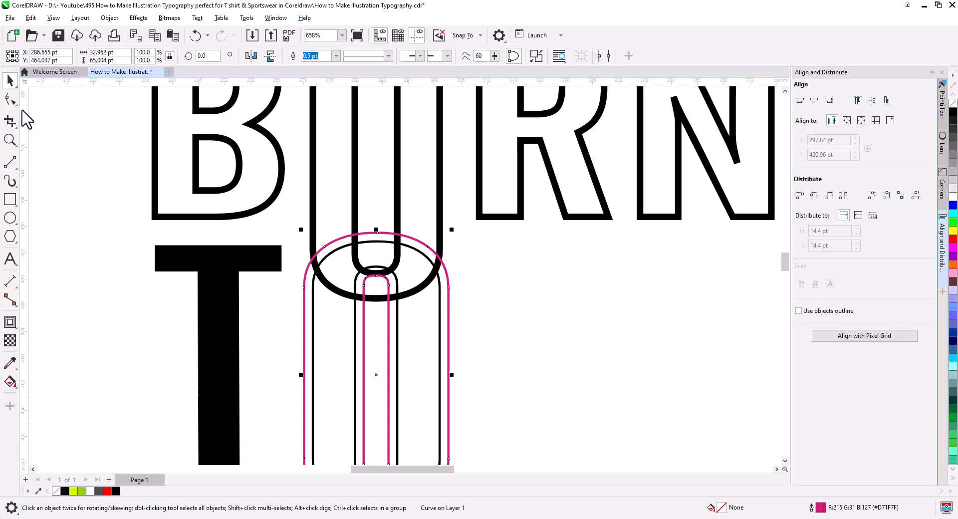
click(11, 99)
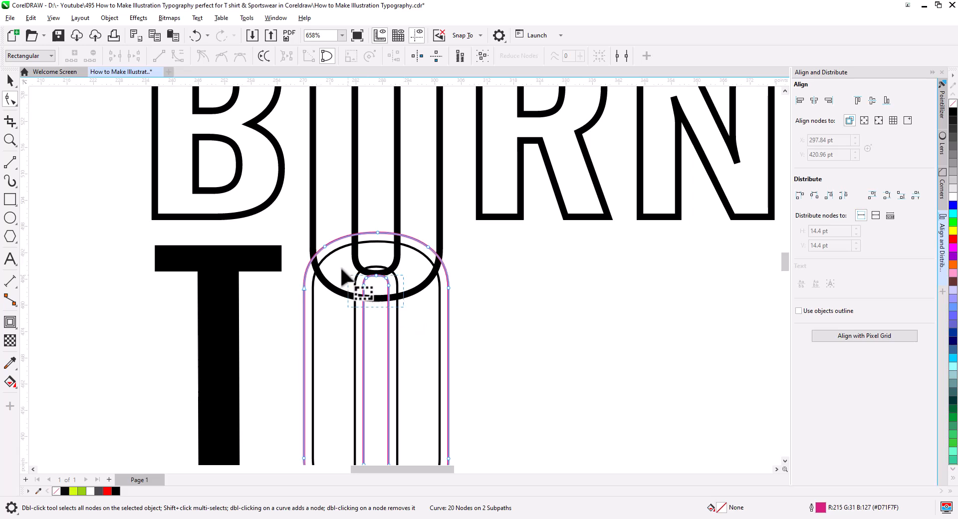
drag(389, 286, 391, 347)
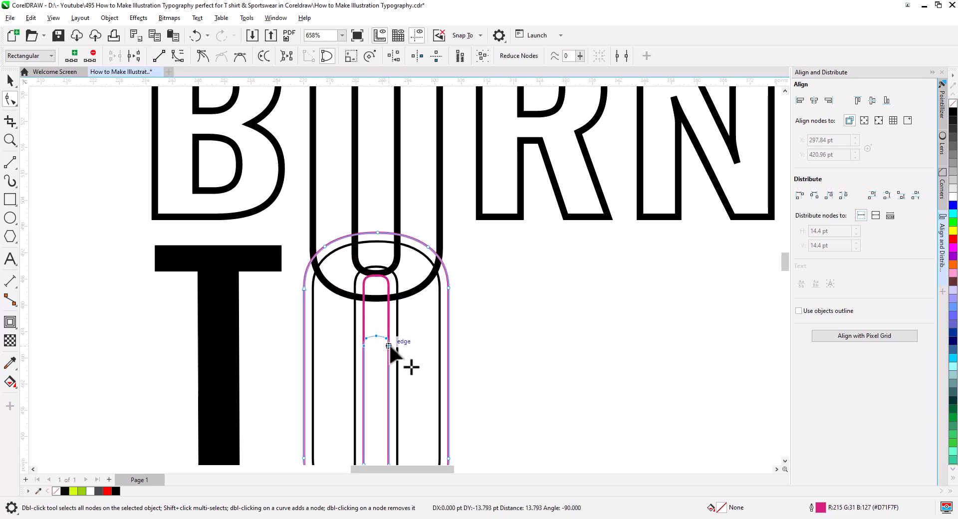
double_click(10, 99)
key(space)
key(space)
key(space)
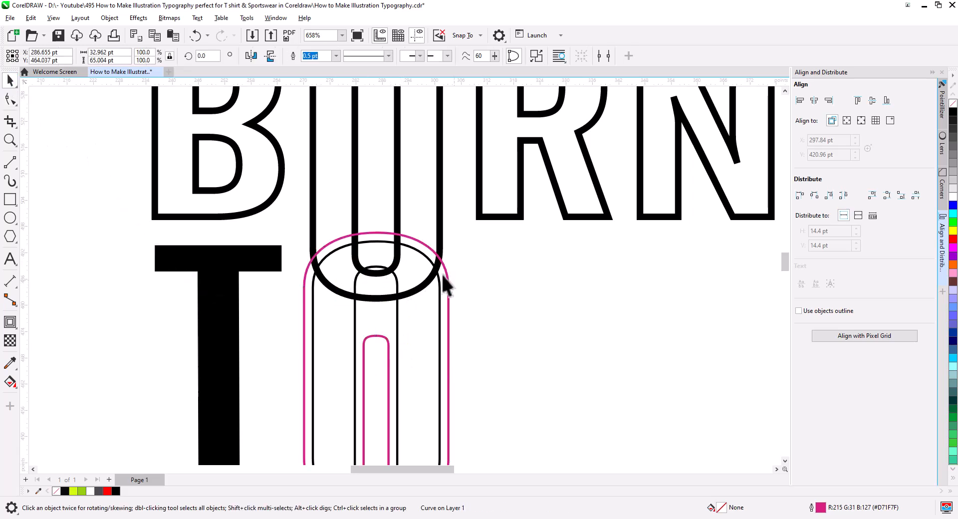
Trim the BORN outline with the magenta contour curve so the lower O overlaps the upper one
shift+click(442, 221)
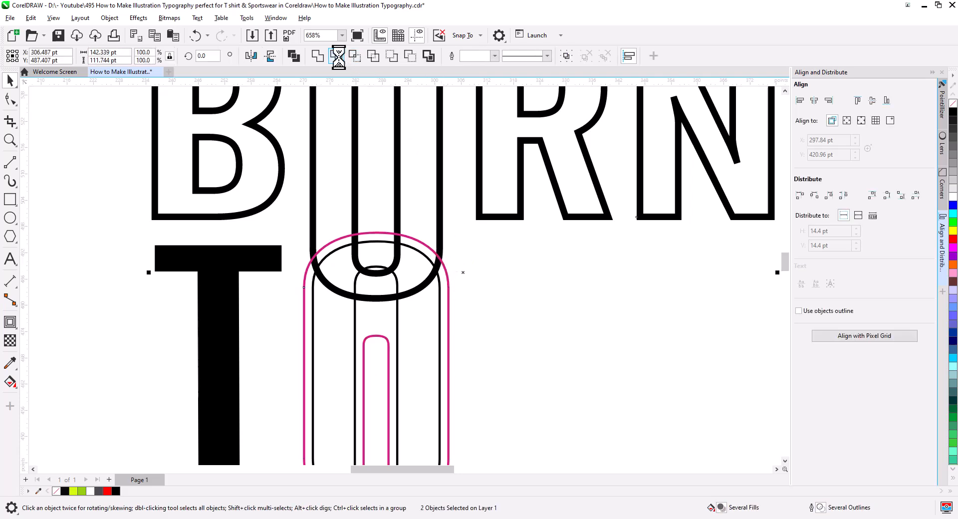
click(516, 302)
click(451, 280)
click(517, 294)
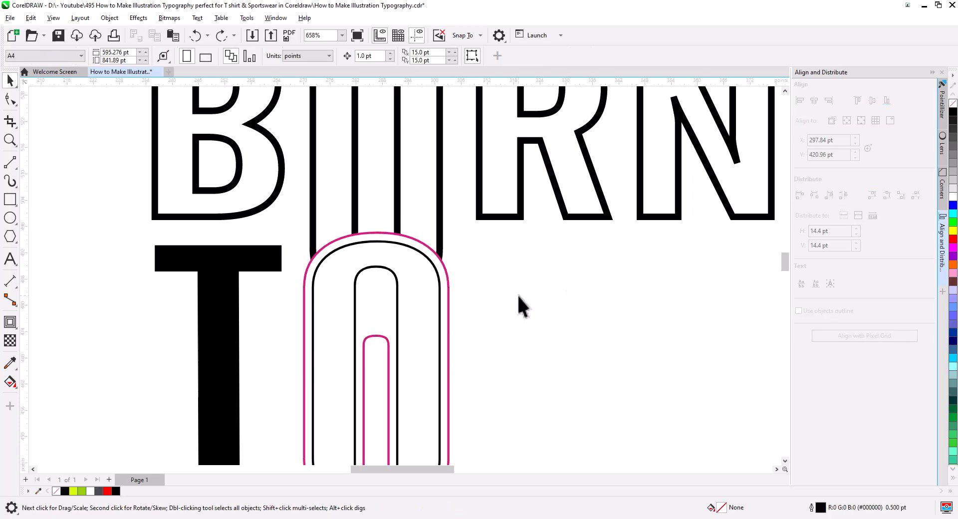
Draw a horizontal line about 165 pt long across BORN and move it up about 6 pt, through the letters' upper half
scroll(517, 300, down, 2)
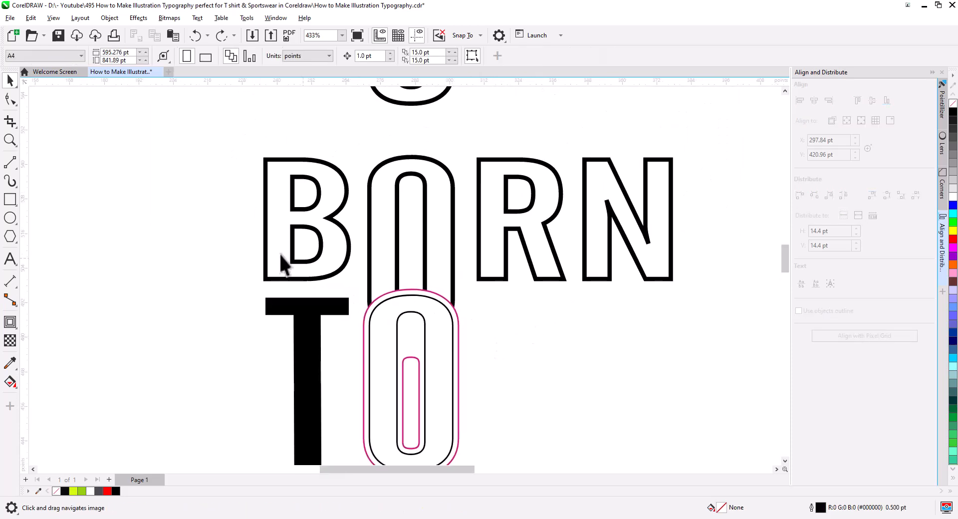
click(11, 162)
drag(247, 208, 719, 207)
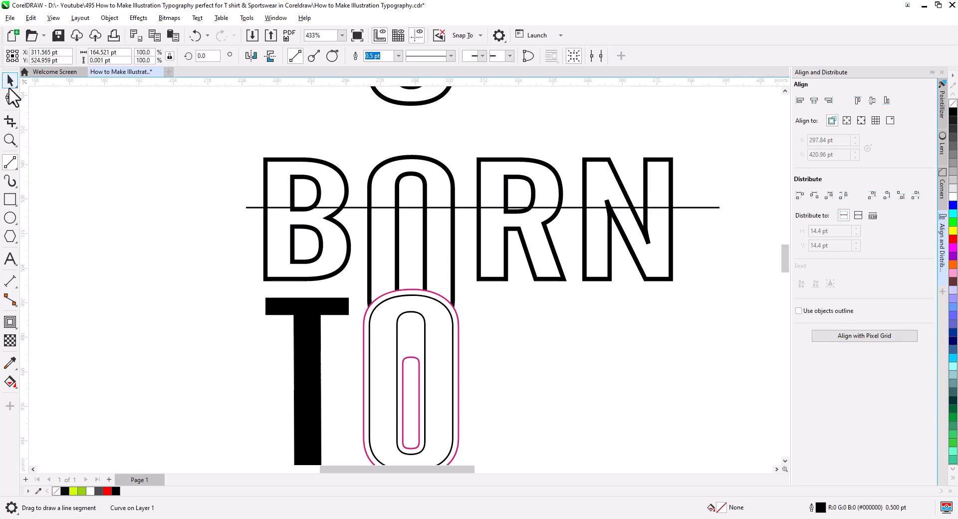
click(10, 80)
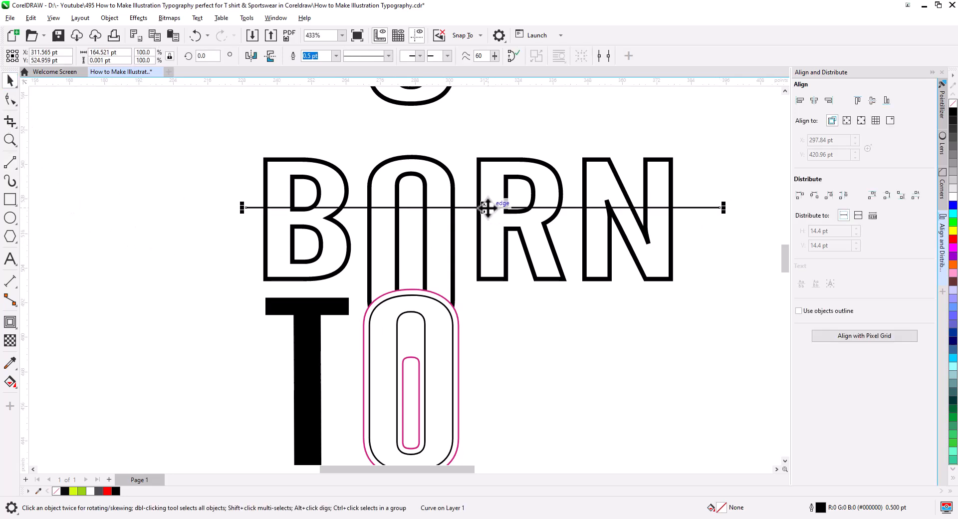
drag(481, 207, 484, 190)
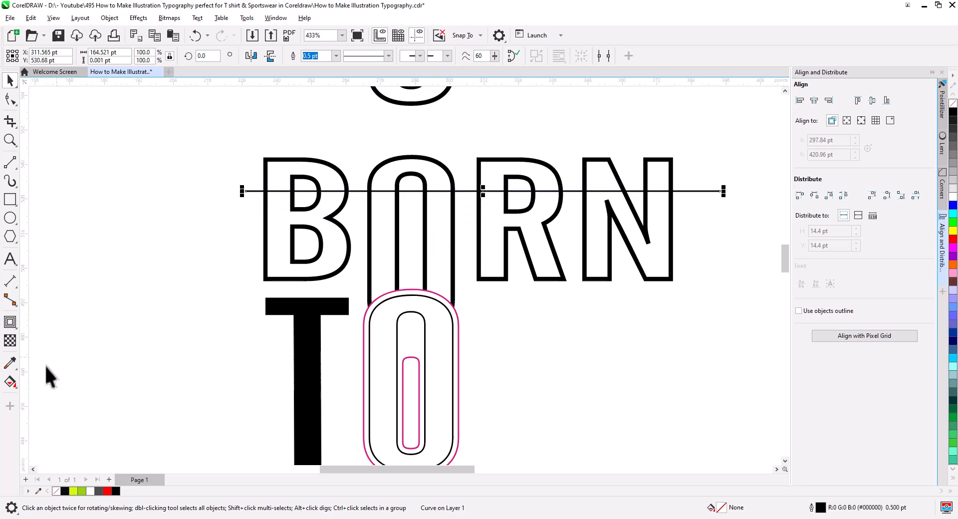
Smart Fill the areas of B, O, R and N below the horizontal line with blue
click(14, 385)
click(53, 399)
click(339, 246)
click(379, 251)
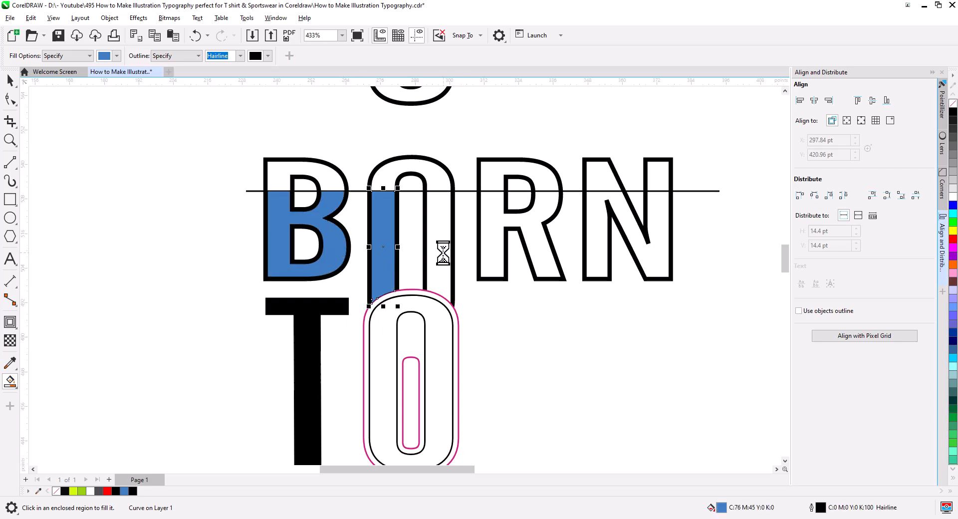
click(443, 253)
click(492, 243)
click(594, 248)
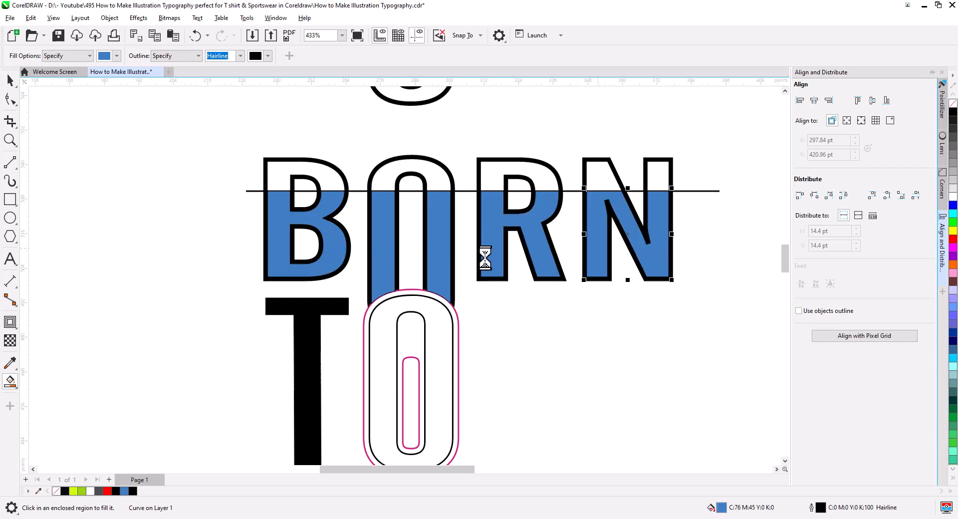
click(9, 84)
click(103, 192)
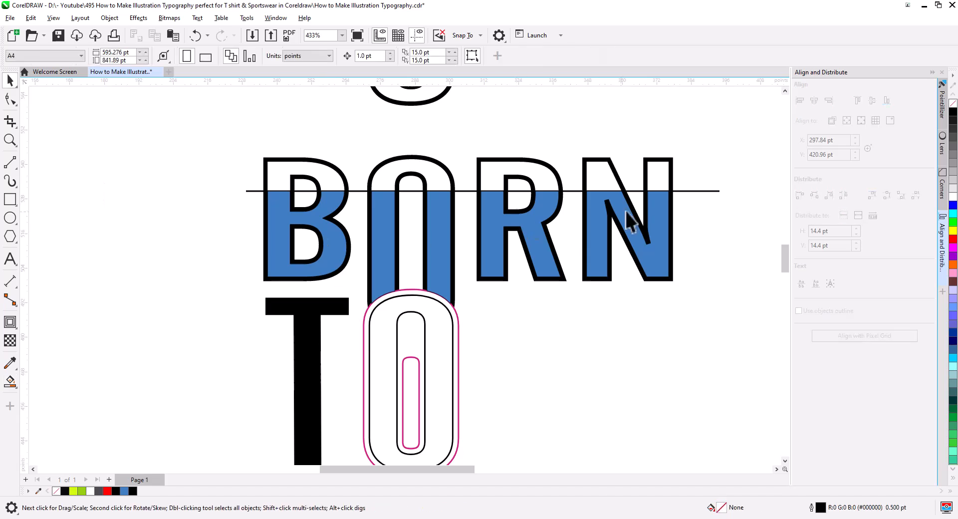
Delete the horizontal line across BORN and the magenta contour around the O of TO
click(717, 190)
key(Delete)
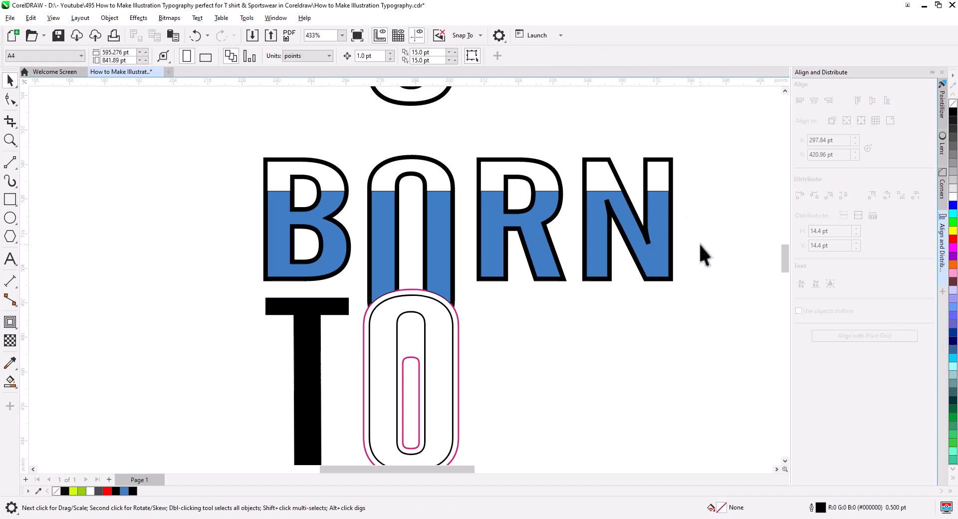
click(457, 340)
key(Delete)
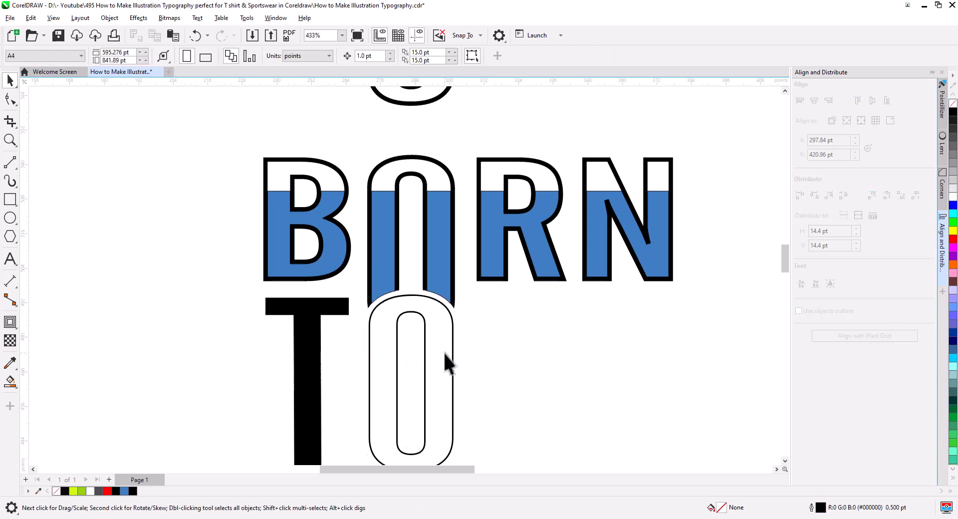
Give the T and O of TO a 1.5 pt outline and a solid black fill
click(444, 352)
click(304, 353)
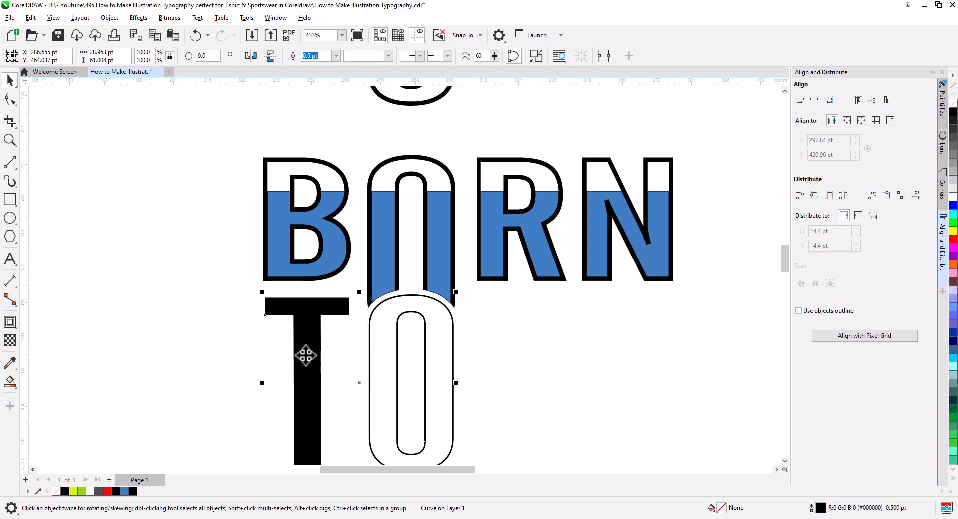
shift+click(376, 271)
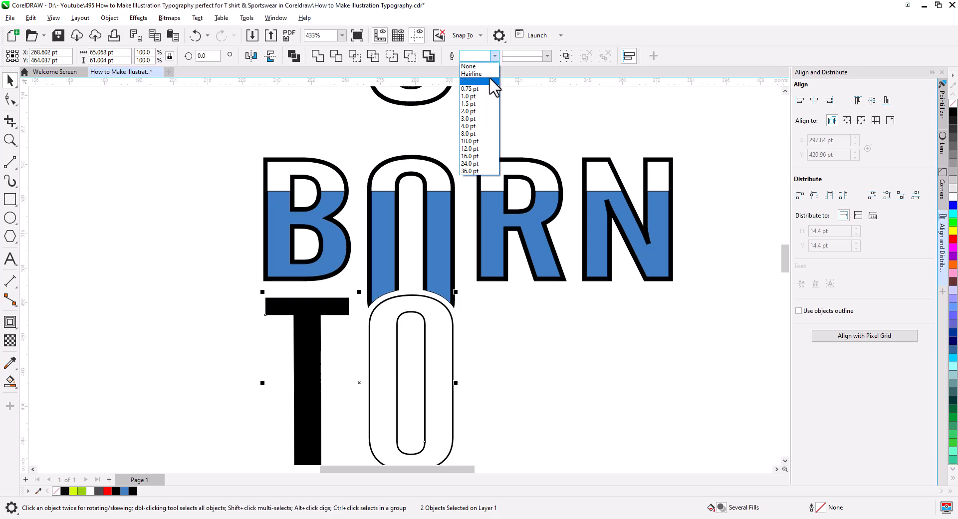
click(486, 127)
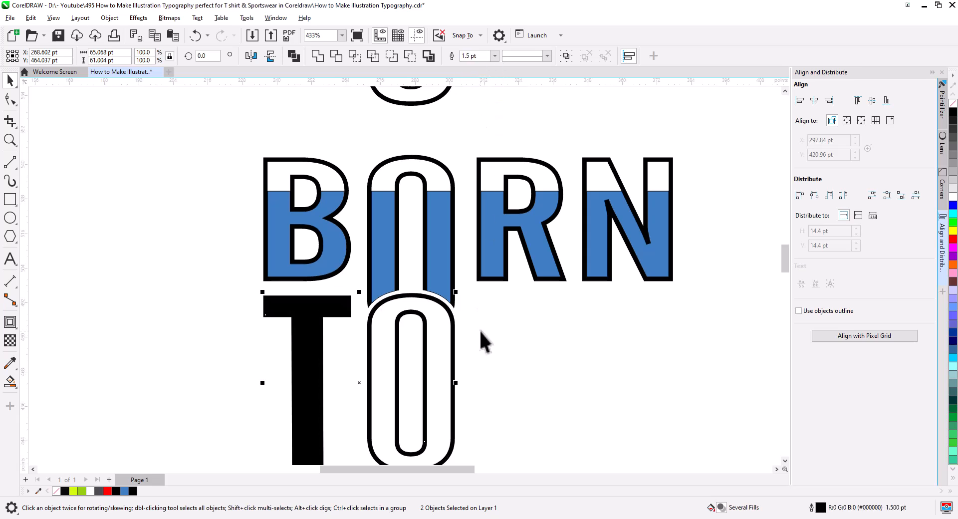
click(953, 113)
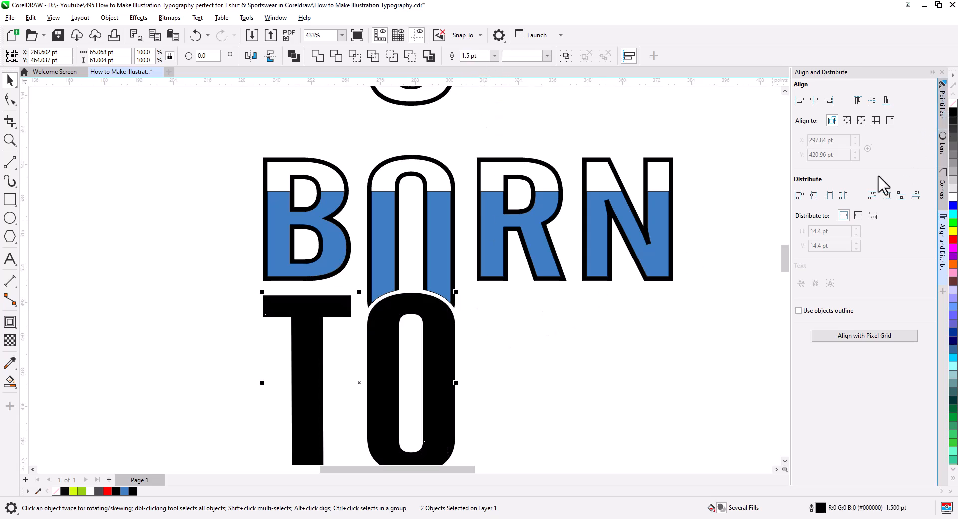
click(478, 397)
Convert the upper BORN's outline to an object and move it straight down about 68 pt, overlapping the blue-filled BORN
scroll(486, 344, up, 3)
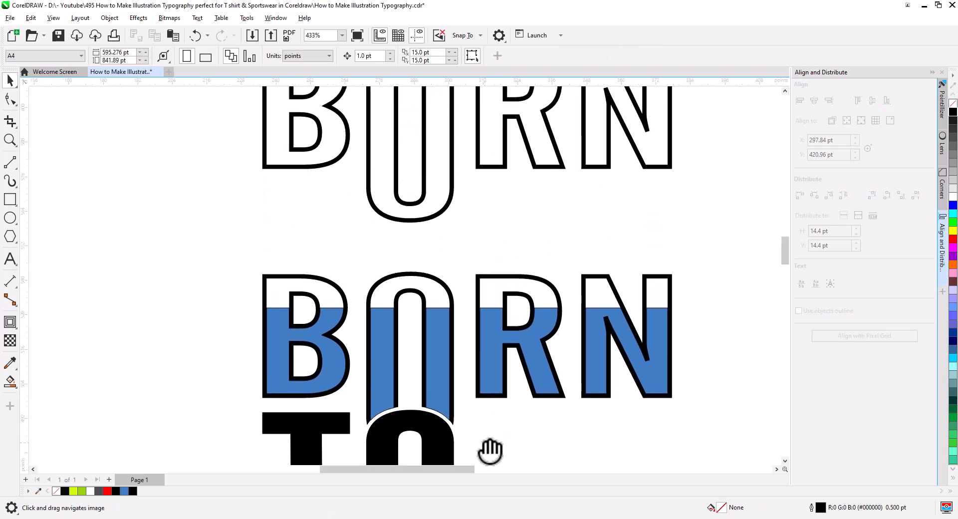
click(448, 203)
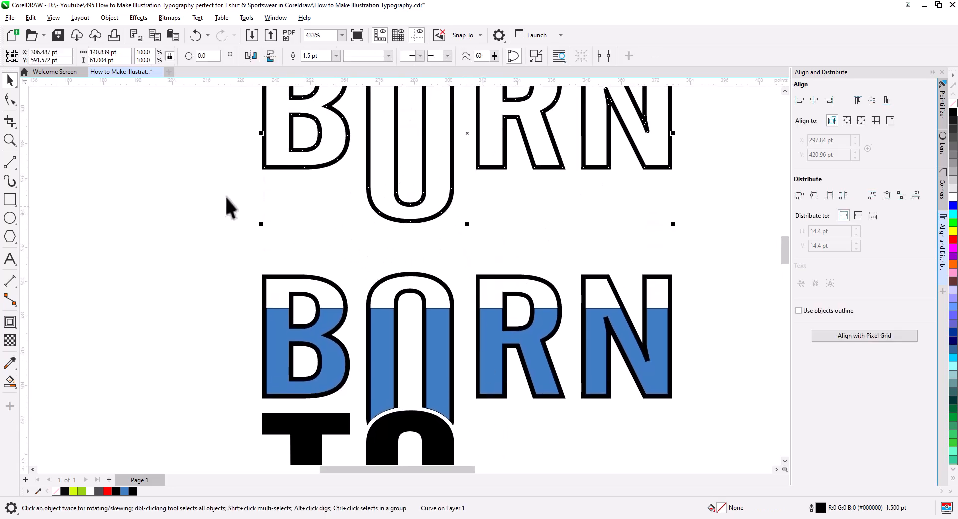
click(109, 18)
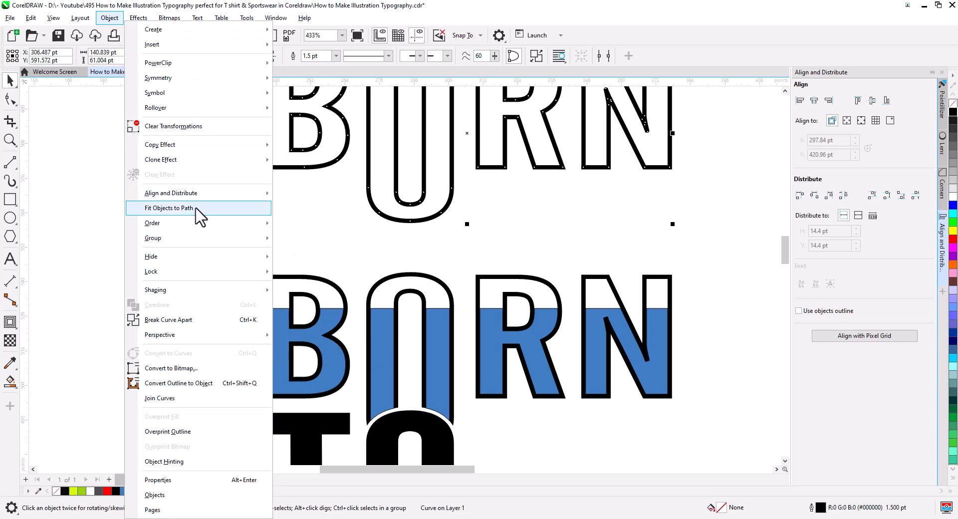
click(176, 384)
scroll(302, 257, down, 2)
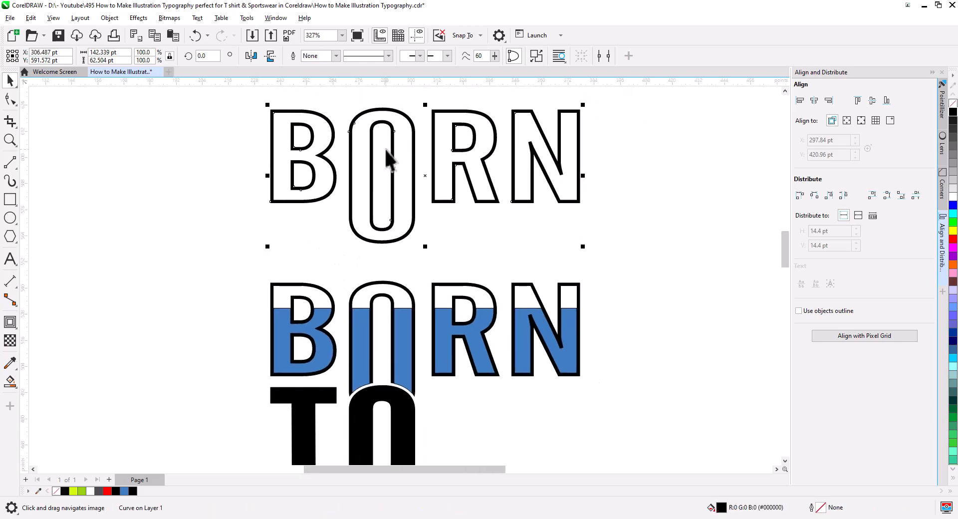
drag(391, 149, 394, 284)
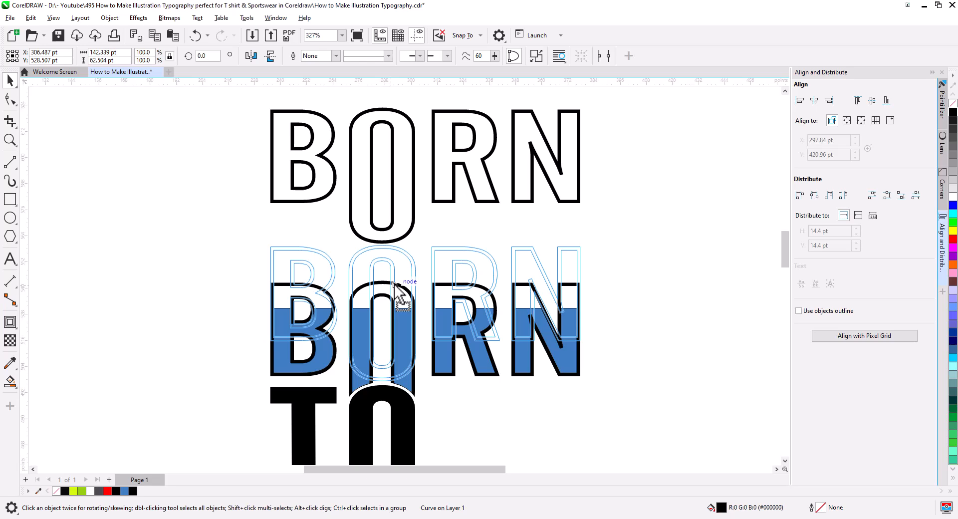
drag(396, 289, 395, 300)
Fill the moved BORN outline shape with cyan
click(411, 234)
scroll(406, 245, up, 3)
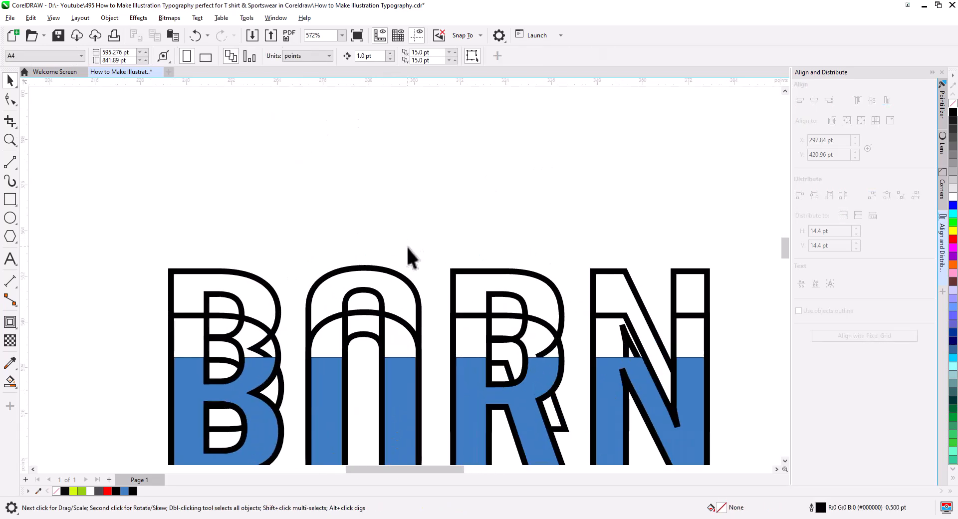
drag(409, 259, 390, 143)
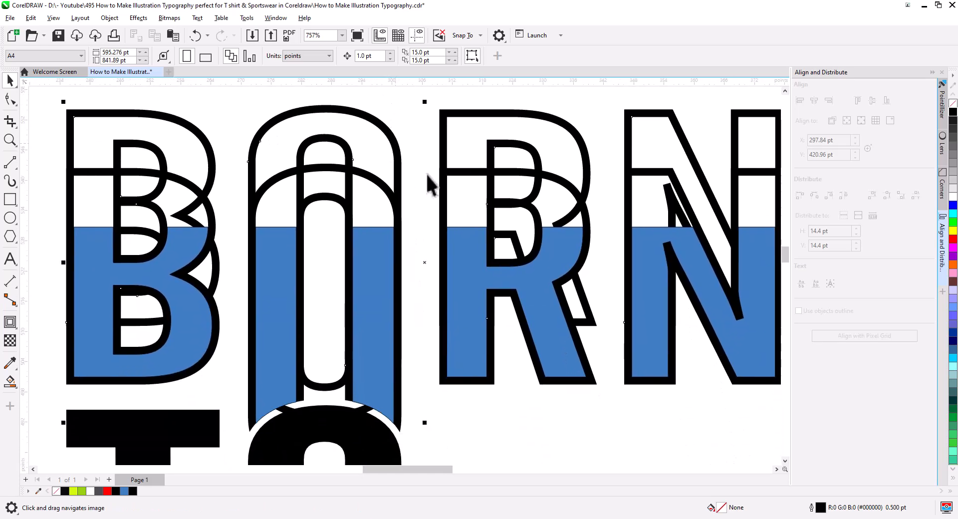
click(953, 215)
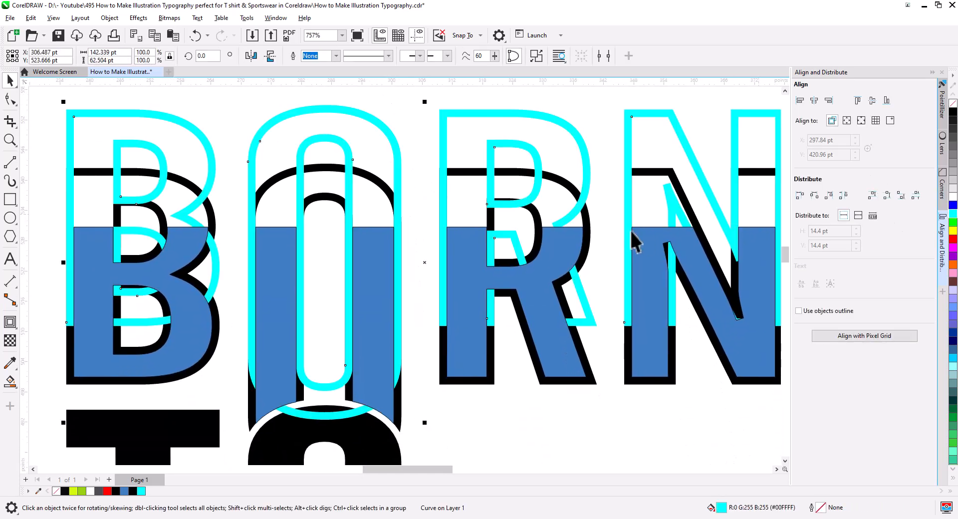
scroll(554, 255, down, 2)
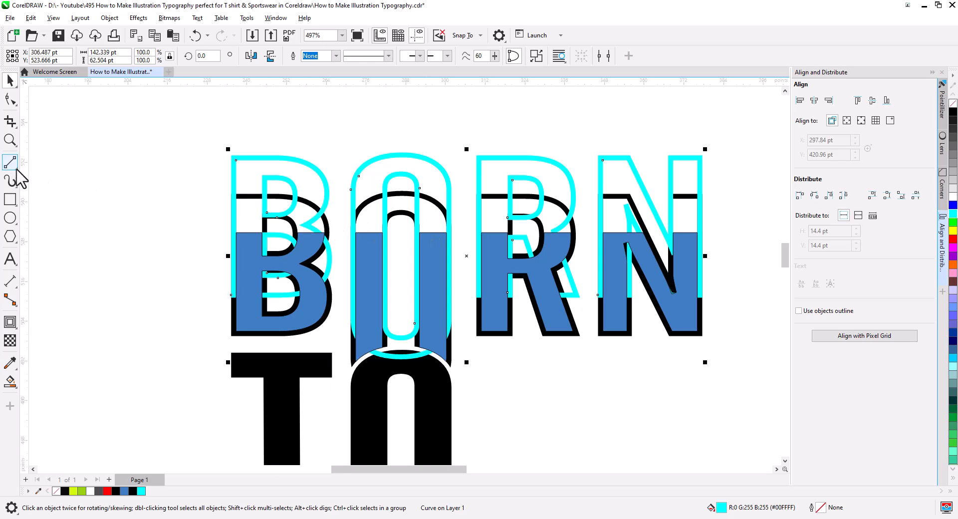
Draw a rectangle about 163 by 59 pt covering the blue-filled BORN, with its upper edge just above the black letters
click(10, 199)
drag(748, 385, 211, 190)
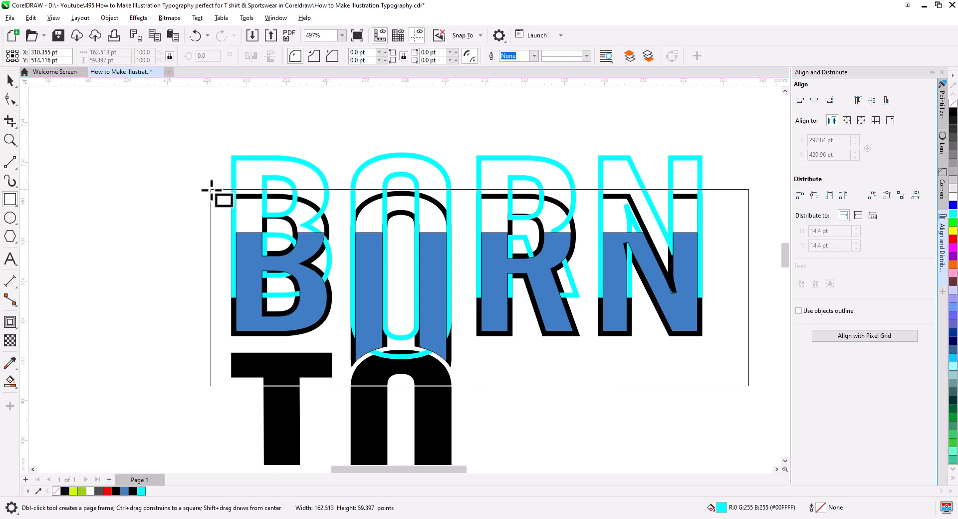
drag(212, 190, 210, 189)
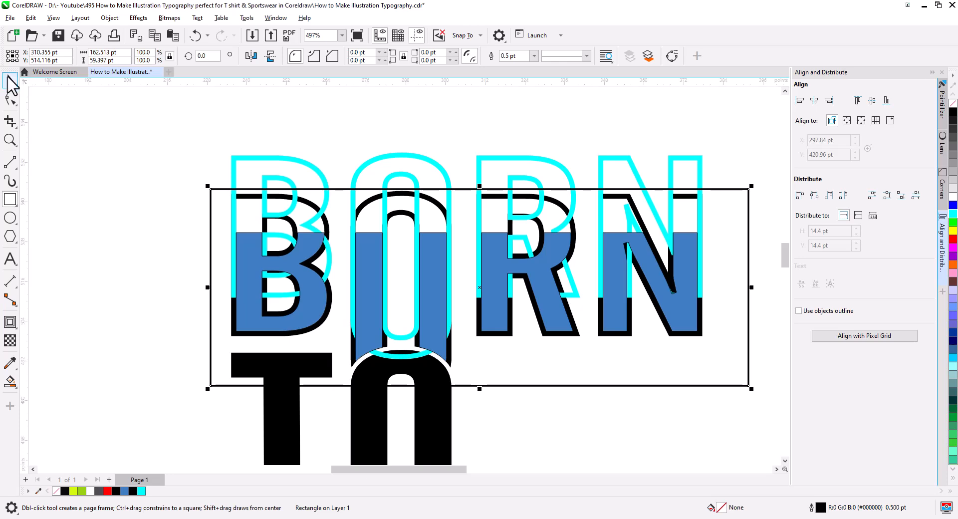
Trim the cyan BORN with the rectangle, leaving only the part above it, and delete the rectangle
click(9, 80)
shift+click(307, 166)
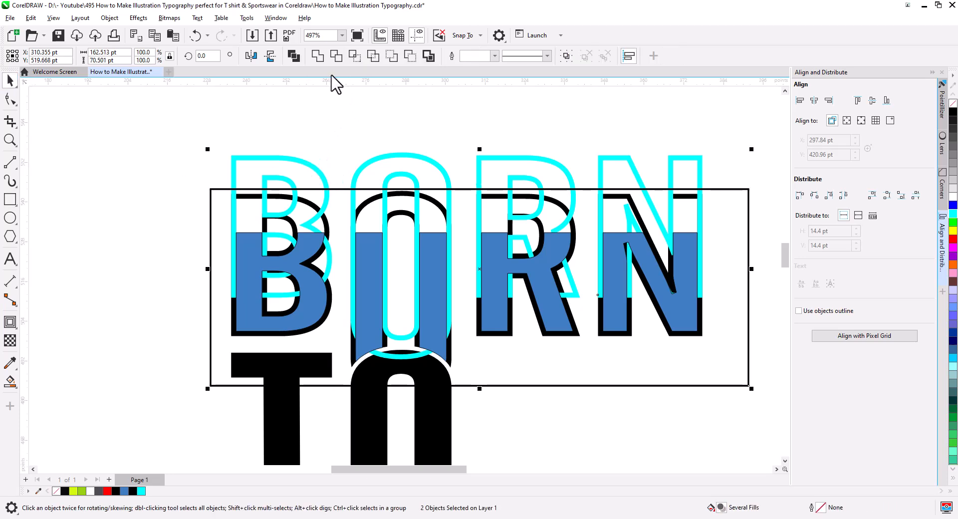
click(336, 56)
click(327, 115)
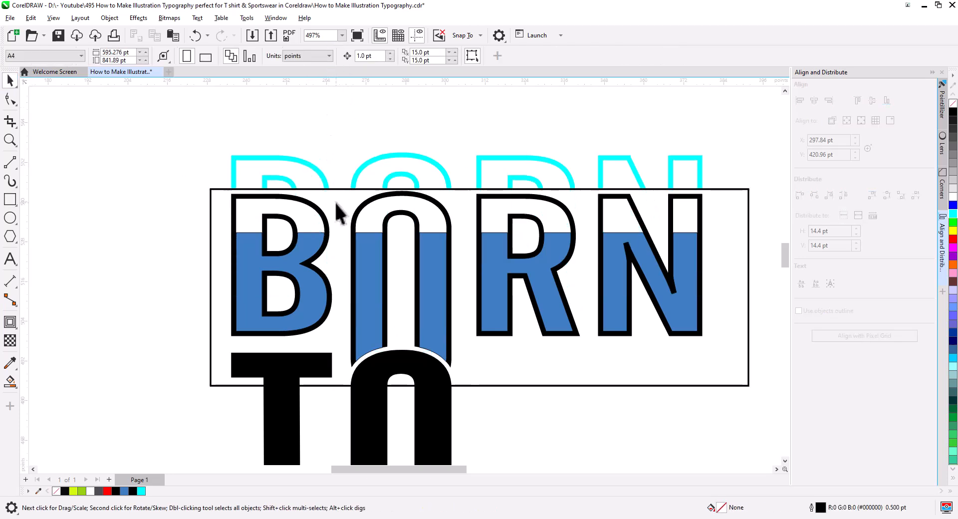
click(345, 188)
key(Delete)
Delete the nodes of the inner cyan loops in B, O and R, keeping only the outer letter strips
scroll(307, 200, up, 2)
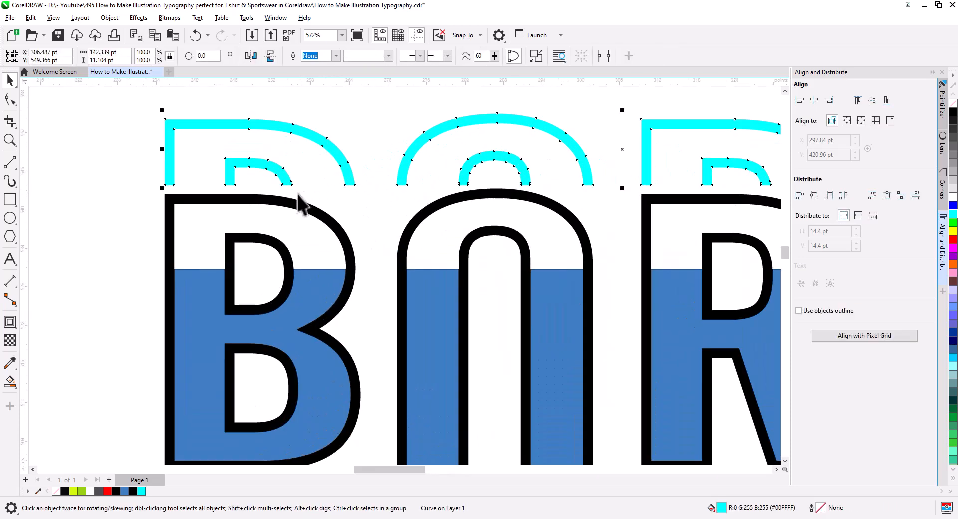
click(11, 100)
drag(291, 197, 222, 157)
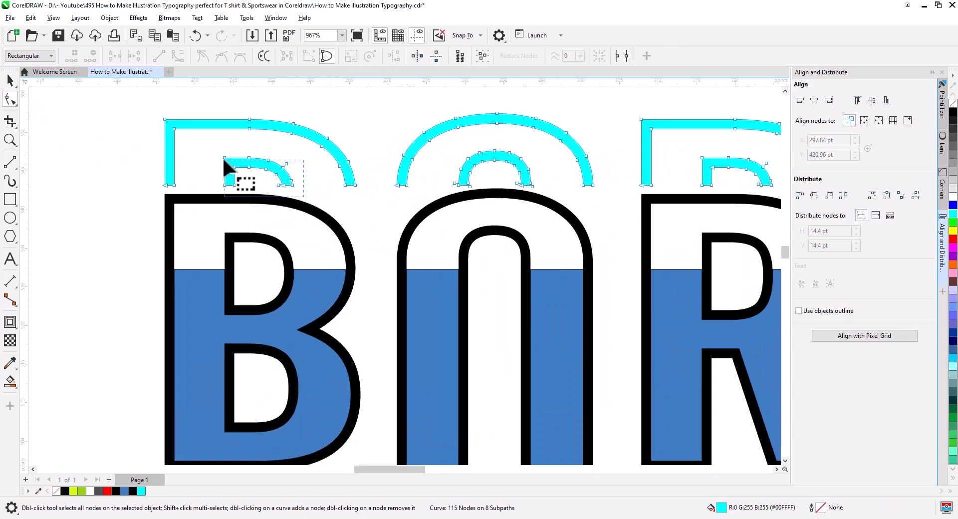
key(Delete)
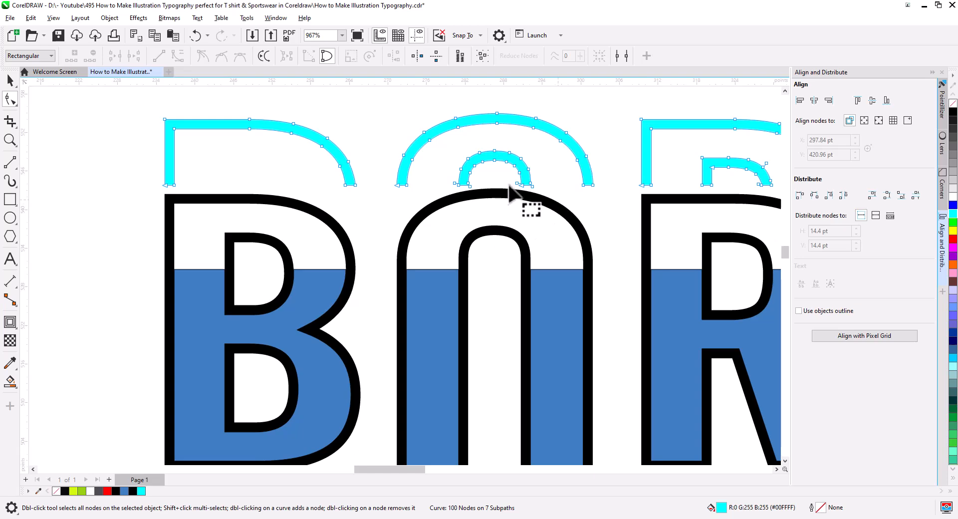
drag(449, 145, 520, 194)
key(Delete)
drag(603, 211, 297, 215)
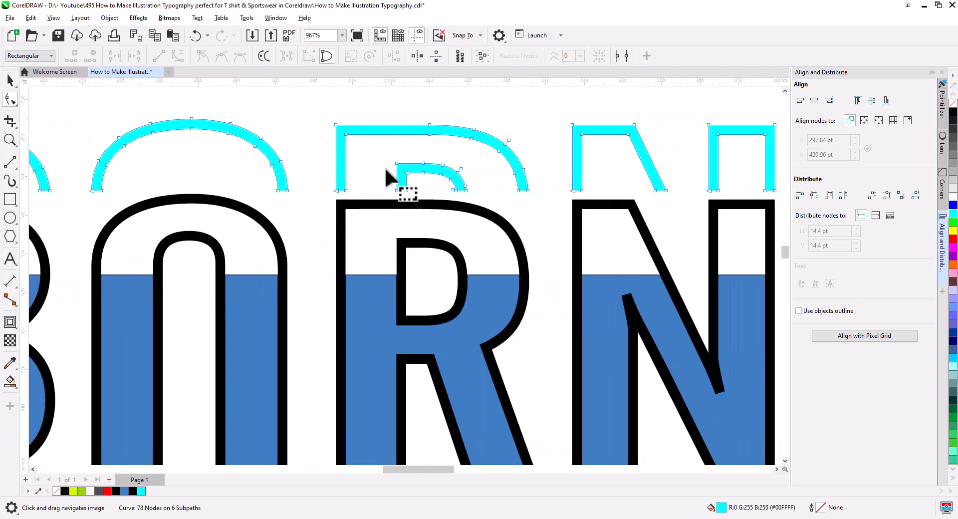
drag(388, 170, 498, 231)
key(Delete)
scroll(439, 198, down, 2)
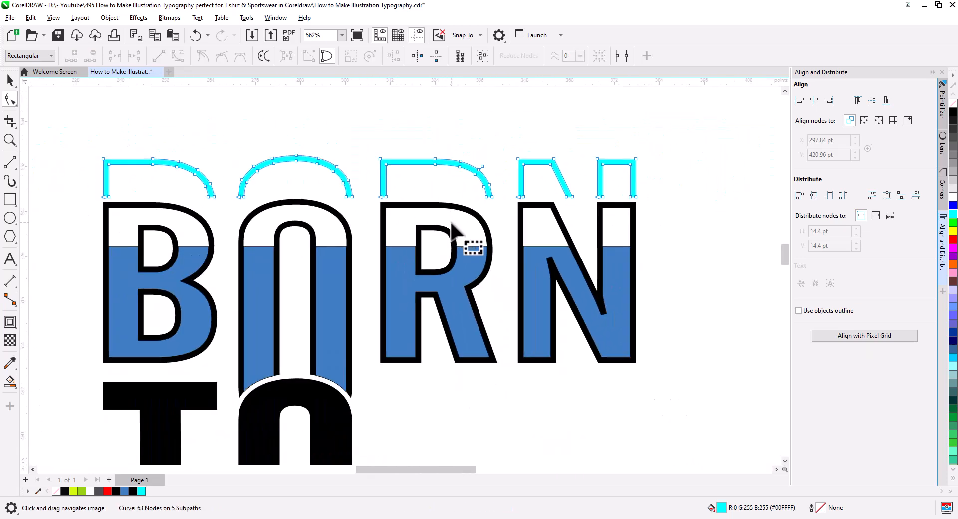
click(11, 82)
click(289, 111)
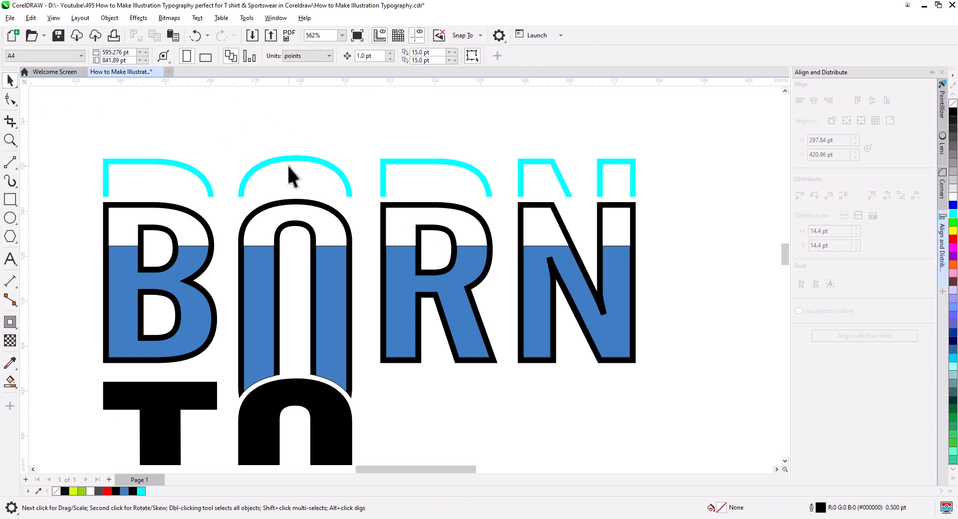
Merge the cyan letter strips with the black BORN outline into one black shape
click(384, 187)
shift+click(384, 225)
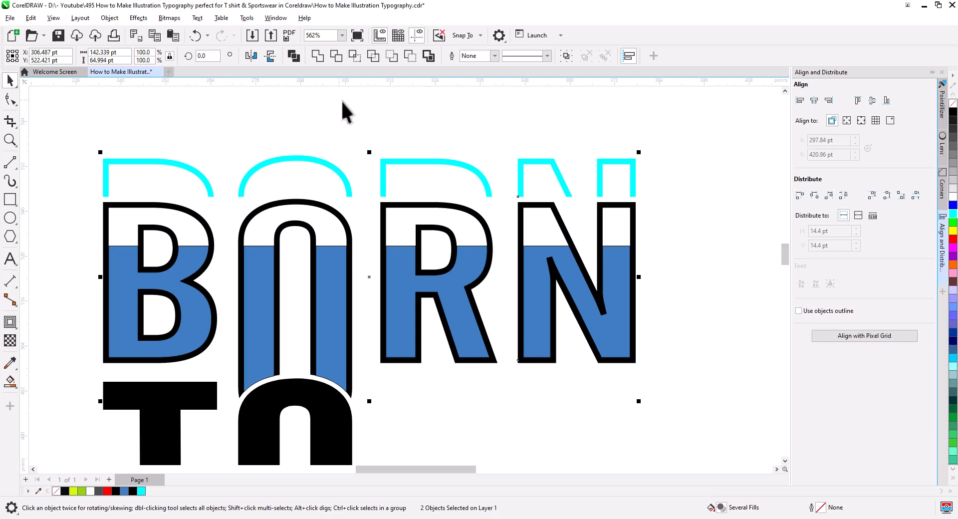
click(293, 133)
drag(327, 223, 406, 165)
scroll(412, 212, down, 5)
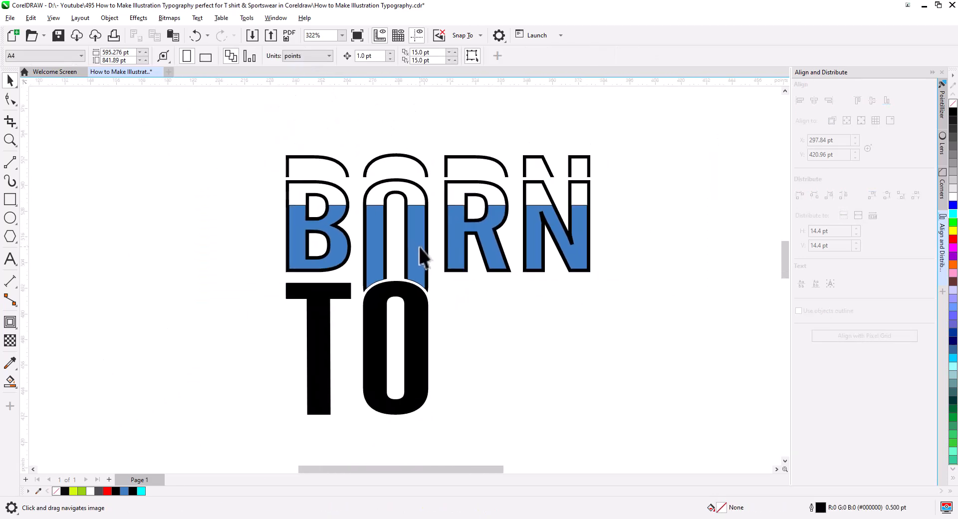
Draw a rectangle about 78 by 15 pt across the middle of TO and skew it into a band rising to the right
drag(461, 304, 409, 265)
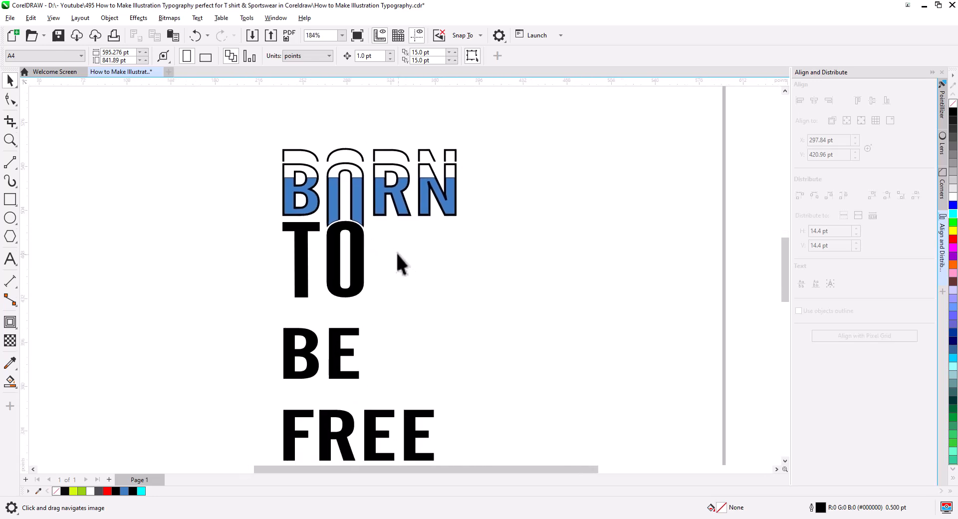
scroll(362, 259, up, 3)
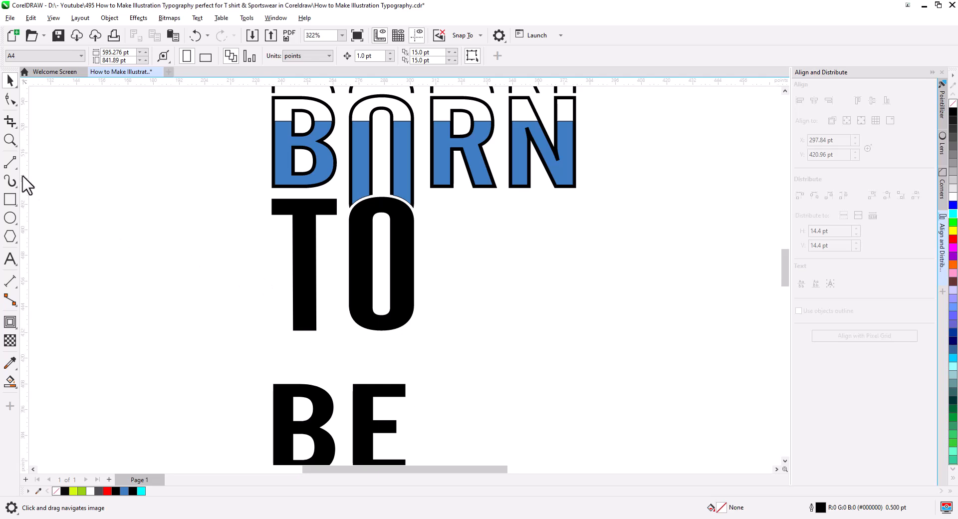
click(10, 200)
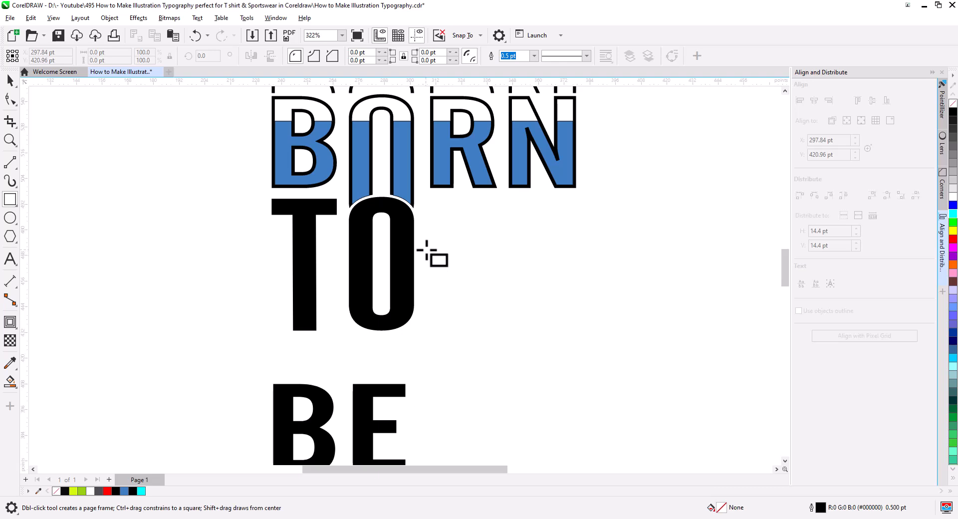
drag(426, 249, 259, 281)
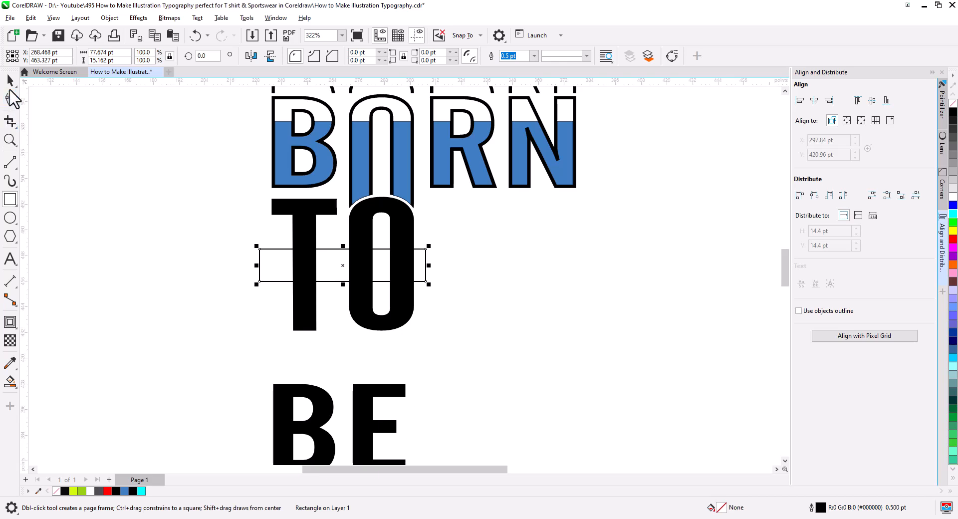
click(10, 80)
click(260, 269)
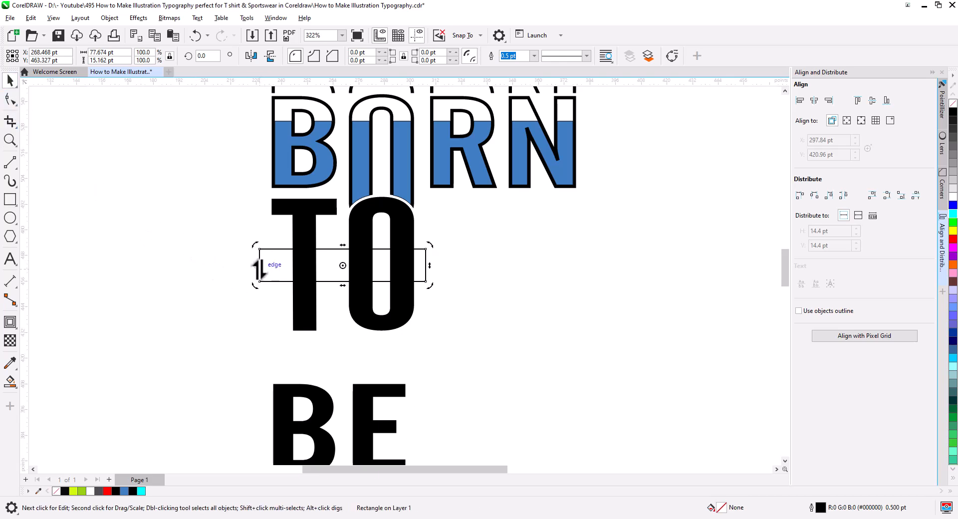
drag(257, 265, 264, 329)
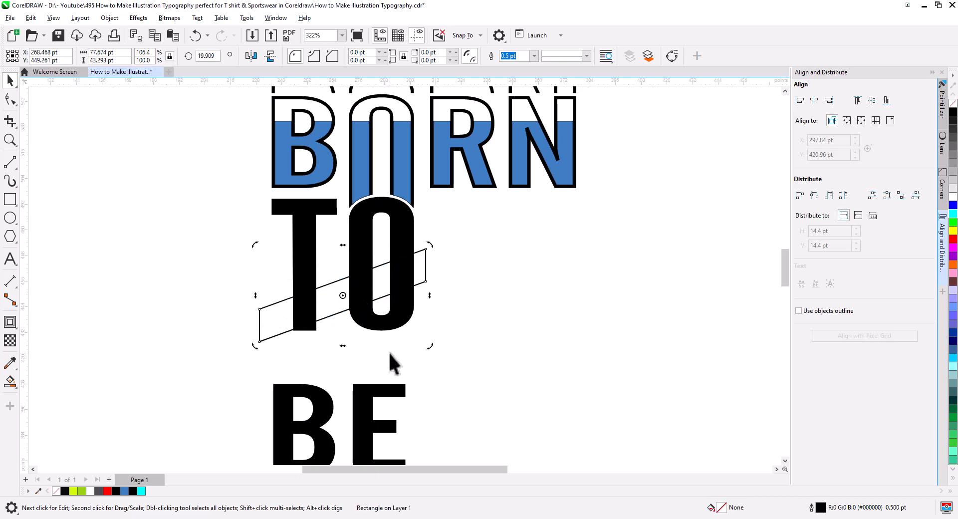
Narrow the slanted band to about 71.5 pt, ending near the O's right edge, and fill it bright green without an outline
drag(389, 351, 394, 312)
scroll(361, 296, up, 1)
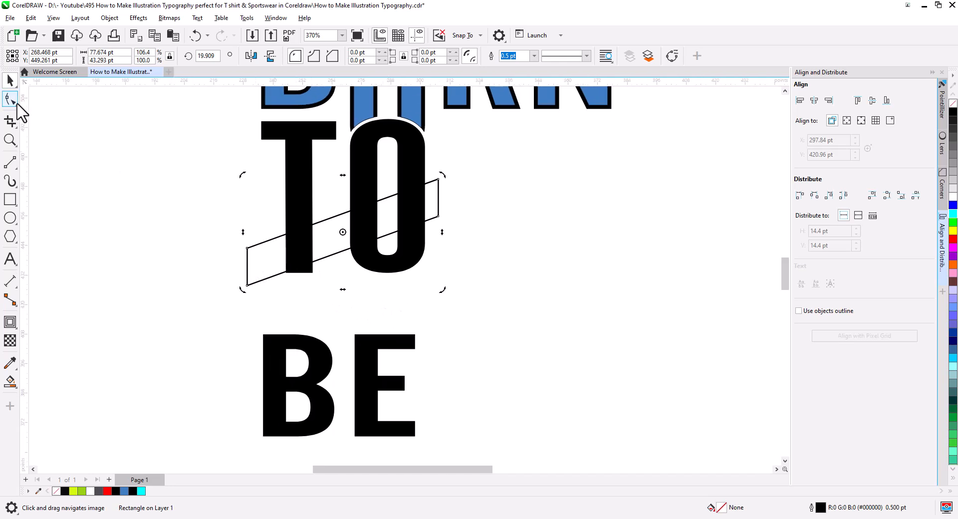
click(439, 200)
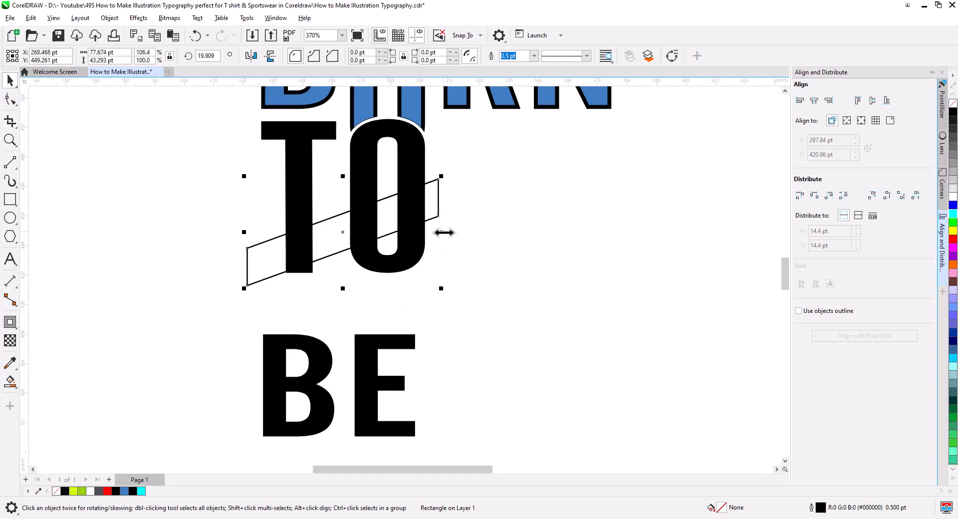
drag(442, 232, 426, 233)
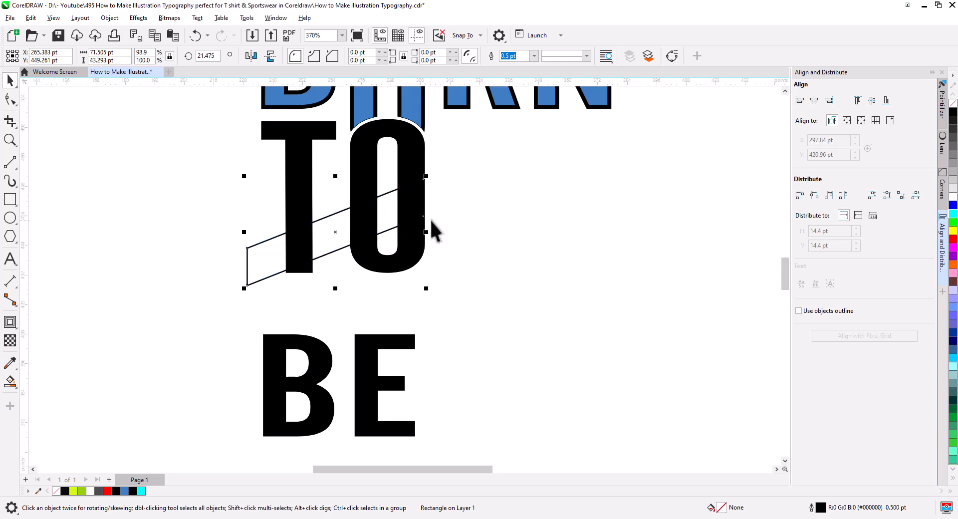
click(951, 222)
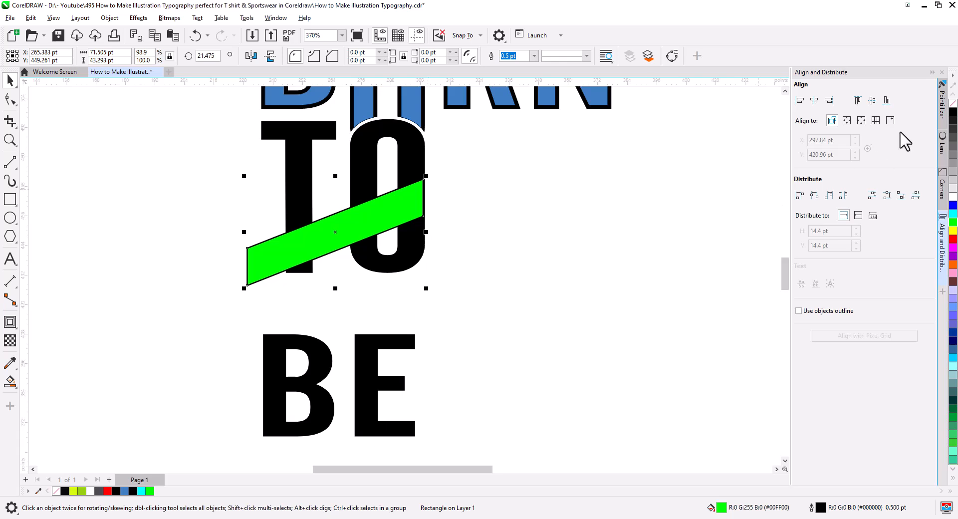
right_click(953, 103)
Convert the outline of the black O in TO to an object
scroll(414, 221, up, 1)
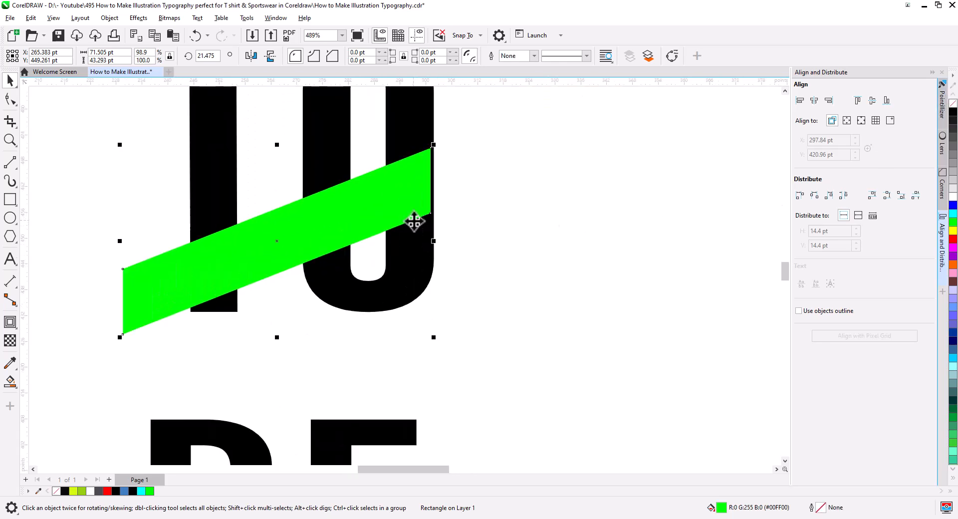
scroll(415, 221, up, 2)
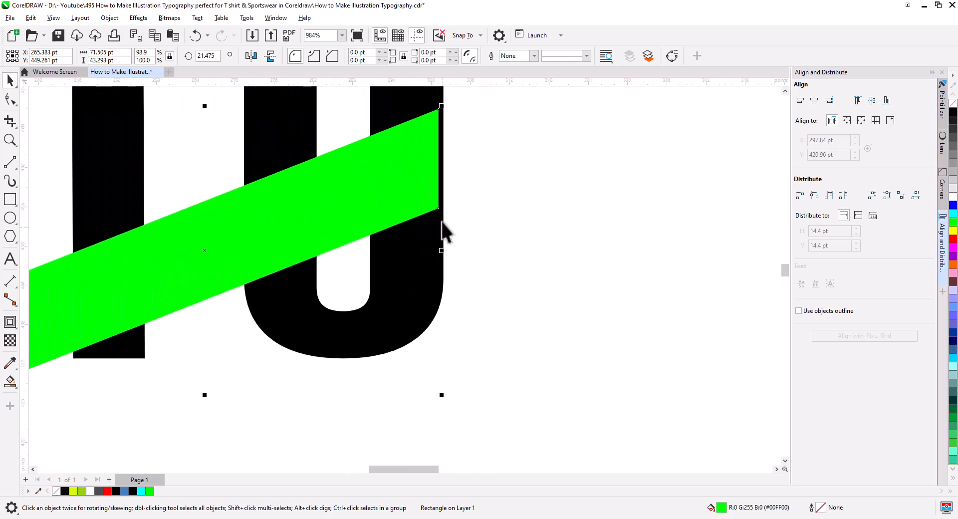
scroll(457, 140, down, 2)
scroll(450, 184, up, 2)
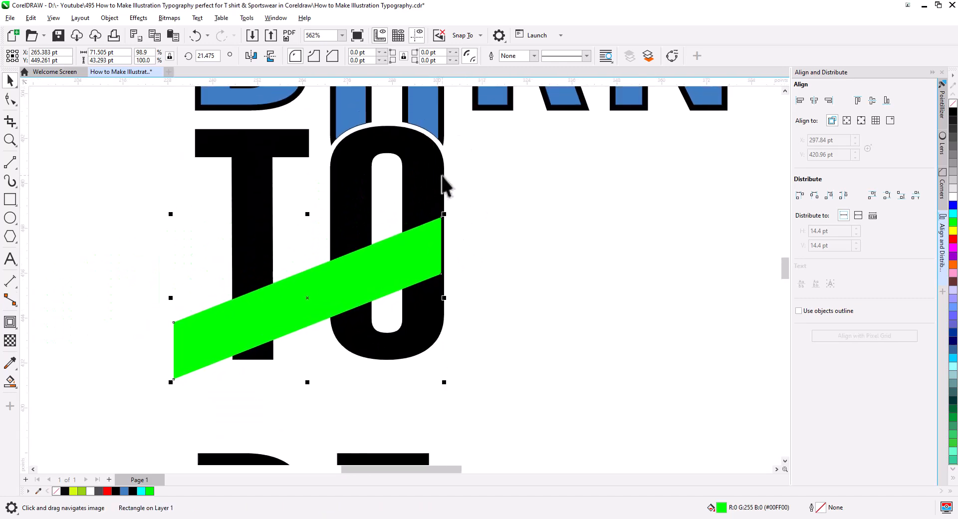
click(378, 141)
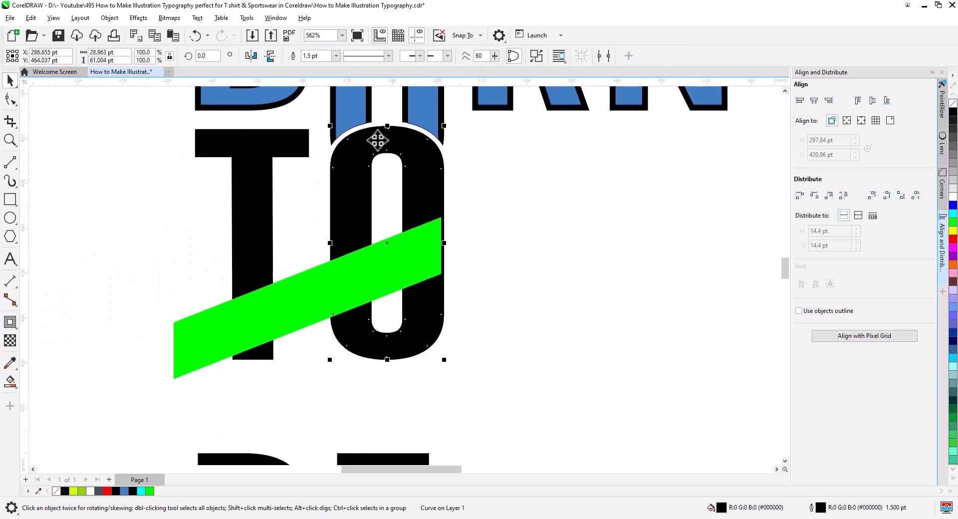
click(110, 18)
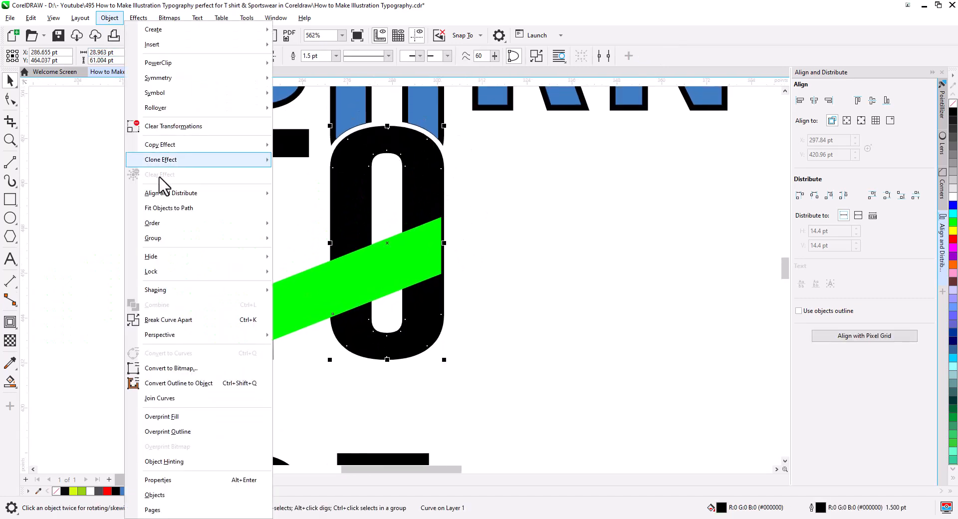
click(205, 383)
Stretch the green band to about 72.3 pt wide so its right end meets the outer edge of the O
click(448, 260)
click(442, 255)
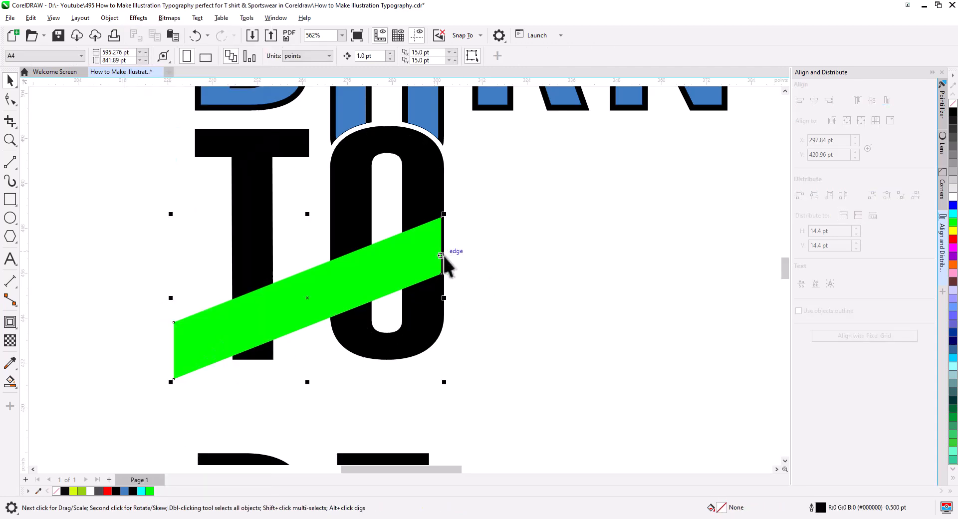
drag(445, 298, 439, 291)
click(471, 310)
scroll(435, 320, down, 1)
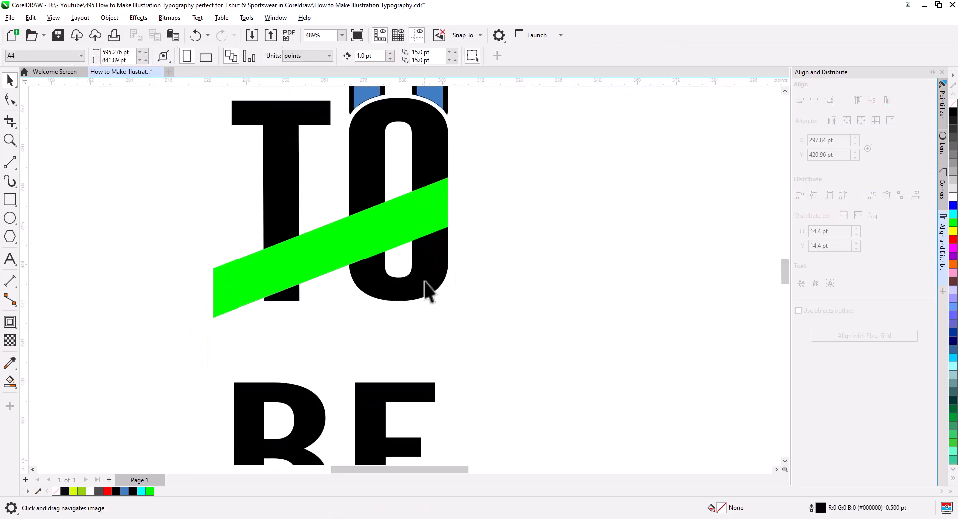
Make a copy of the green band skewed downward to the right, sharing the original's left end to form a sideways V
click(348, 245)
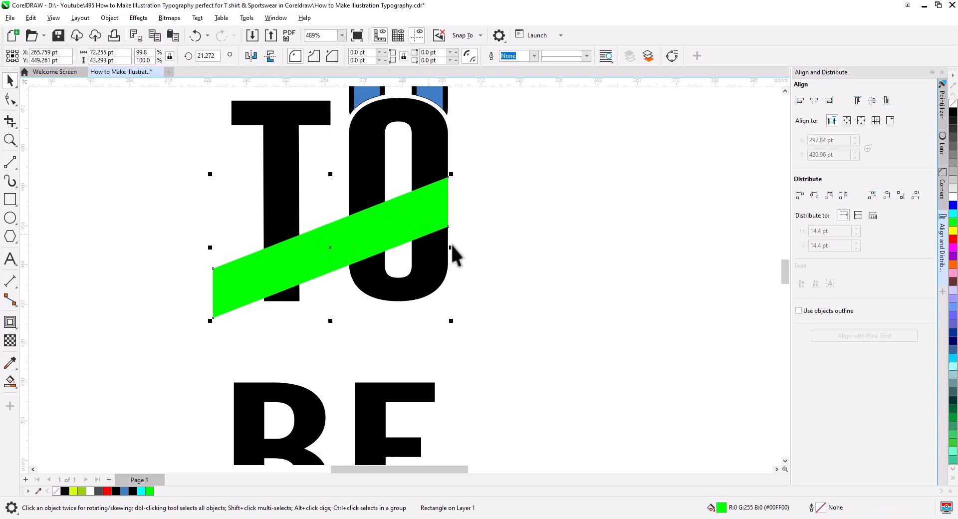
click(423, 223)
drag(456, 248, 446, 432)
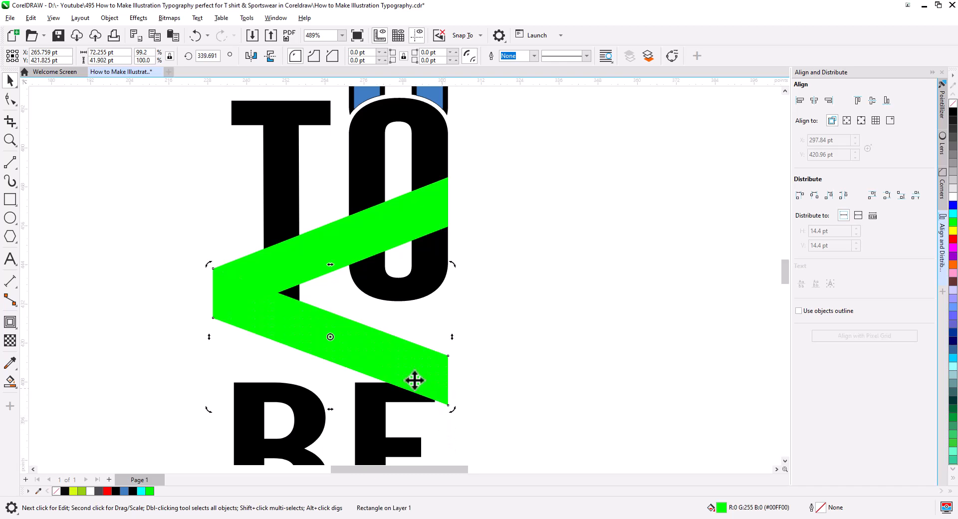
Draw a slanted line about 10 pt wide and 21 pt high across the middle of the lower green band
scroll(390, 353, down, 1)
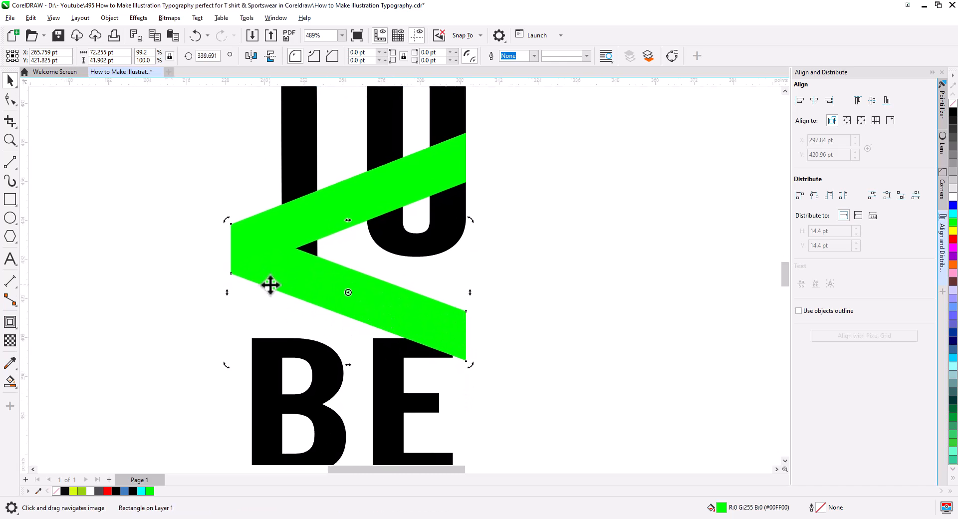
click(11, 164)
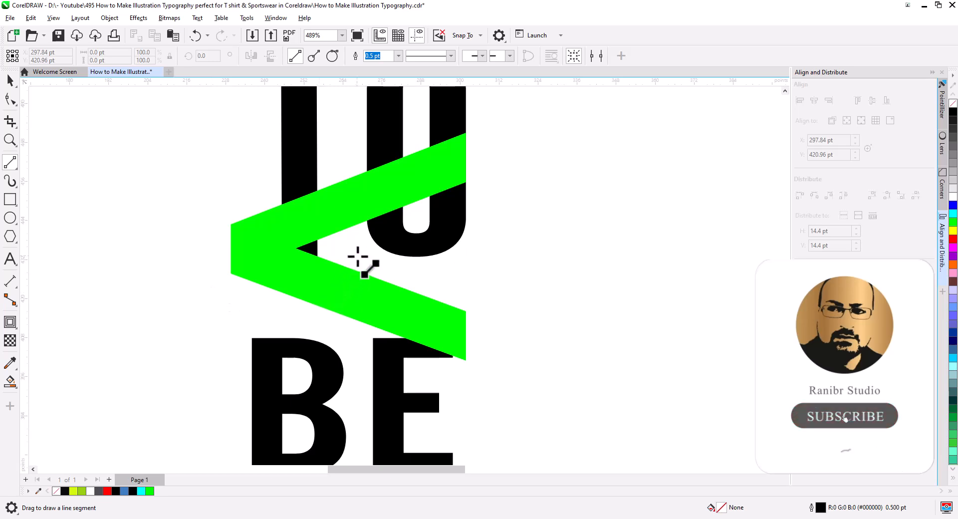
drag(357, 256, 324, 324)
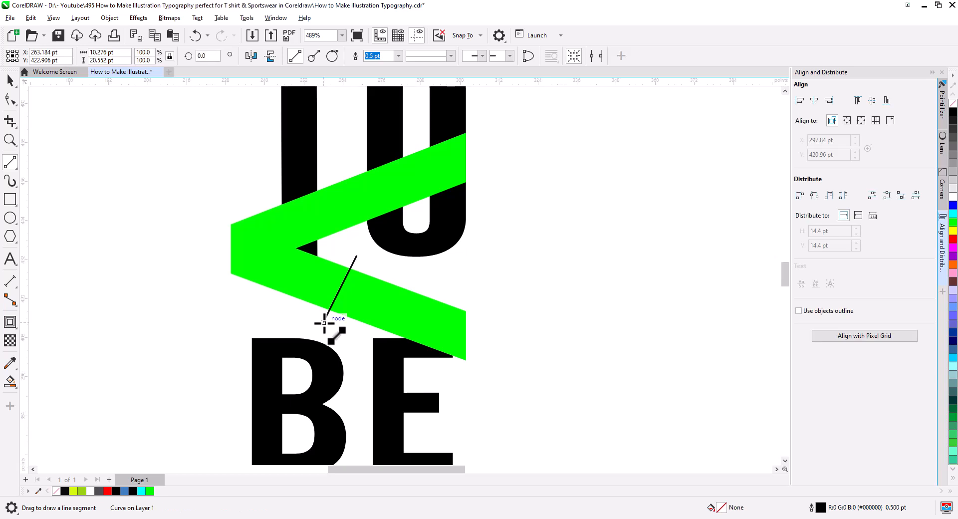
Trim the lower green band with the slanted line, break it apart and delete the piece to the right of the line
click(10, 79)
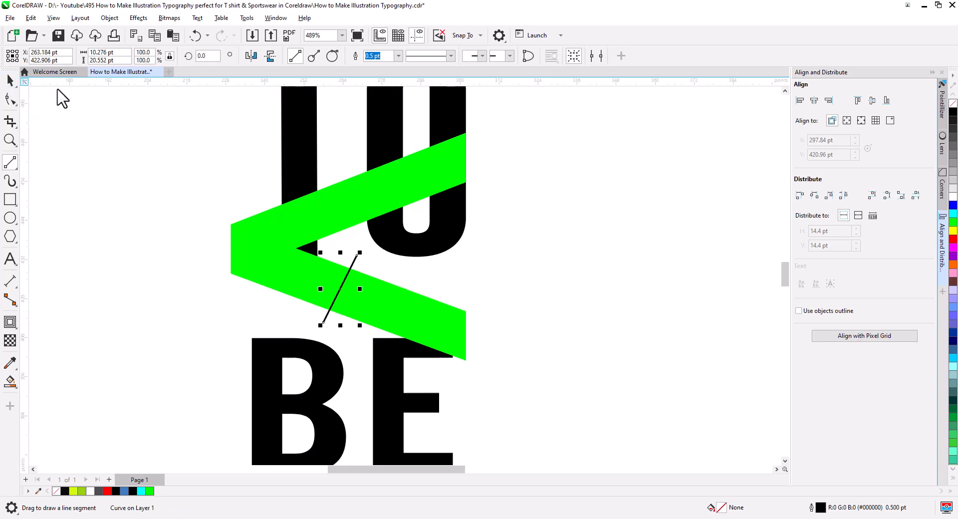
shift+click(383, 300)
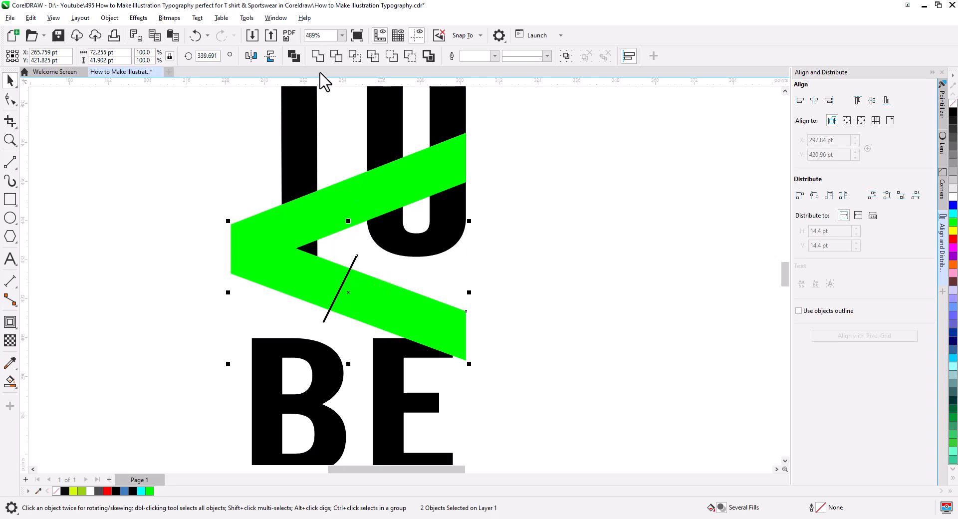
click(414, 302)
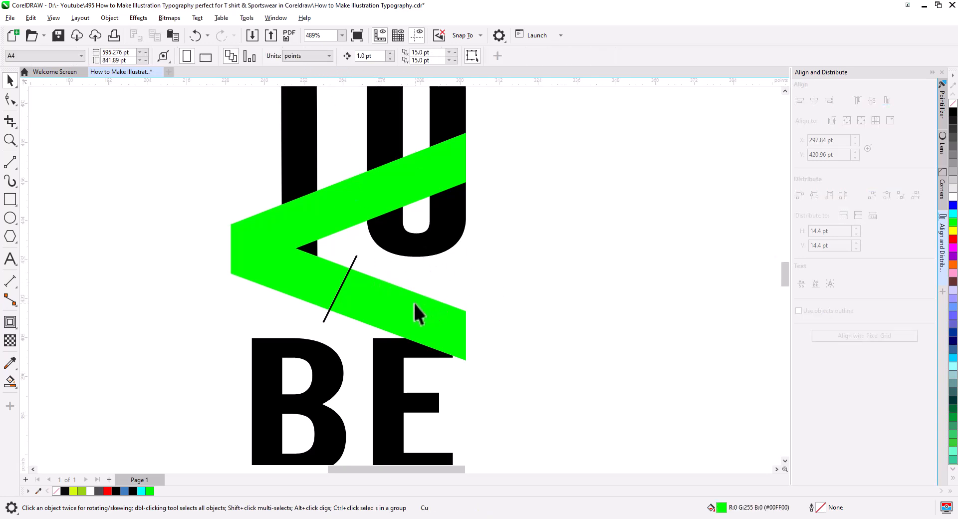
right_click(409, 302)
click(470, 172)
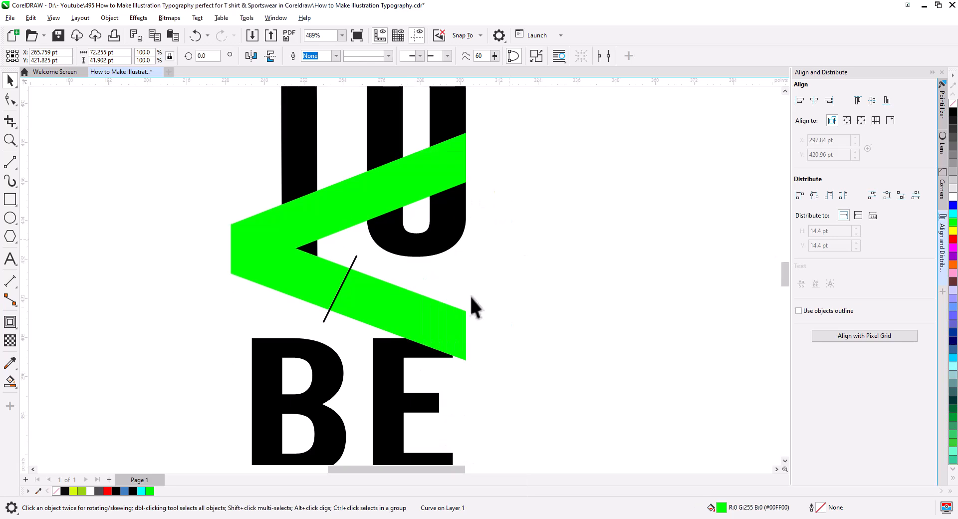
click(475, 306)
click(406, 321)
key(Delete)
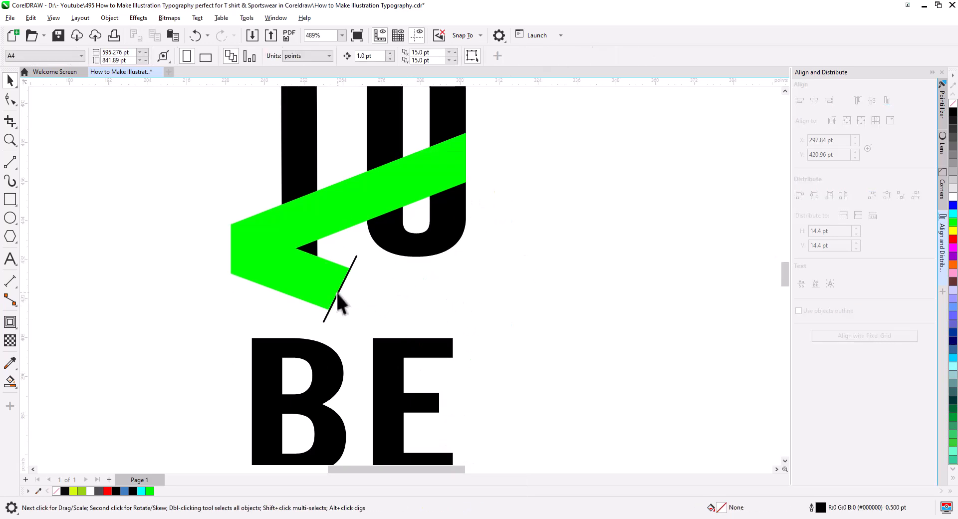
Draw a line outward from the slanted line's midpoint and connect its tip to both ends of that line, outlining an arrowhead
click(337, 292)
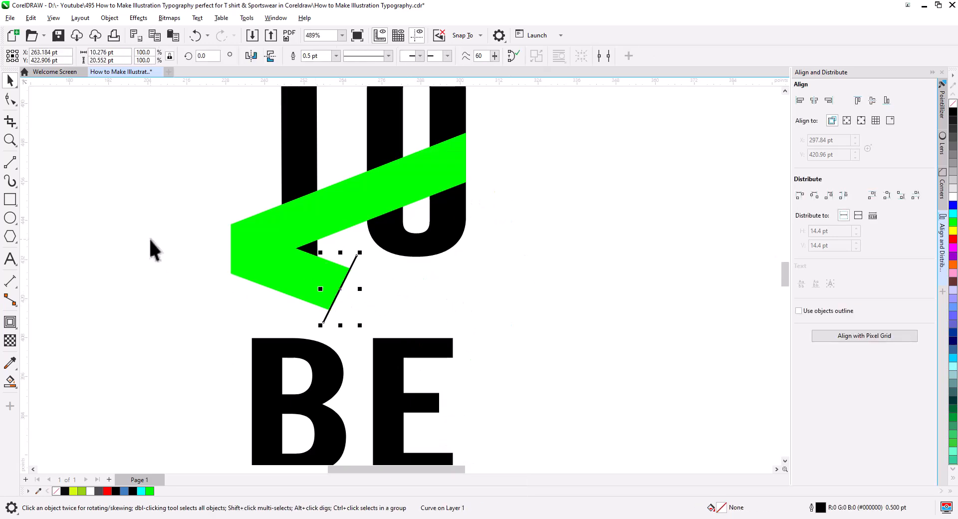
click(11, 162)
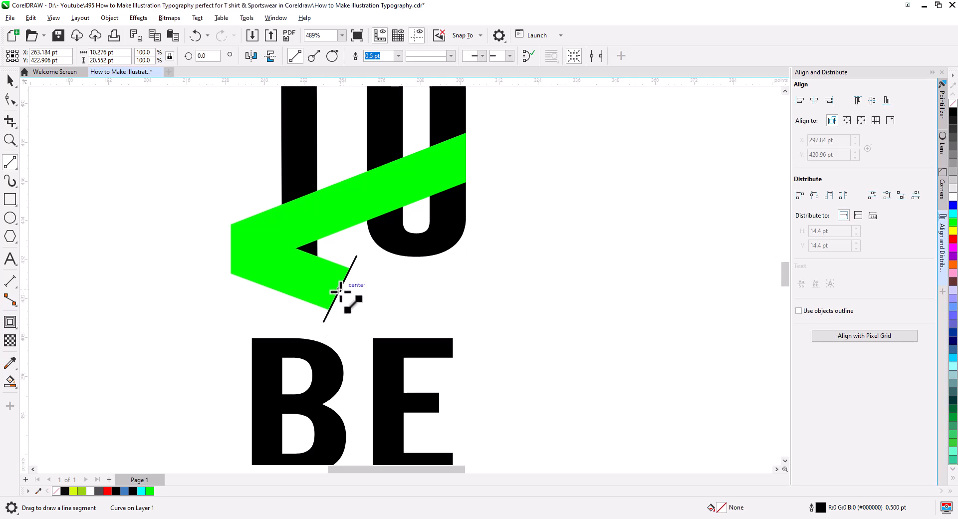
drag(340, 290, 386, 312)
mouse_move(357, 256)
mouse_down()
mouse_move(384, 310)
mouse_move(324, 322)
mouse_up()
click(10, 81)
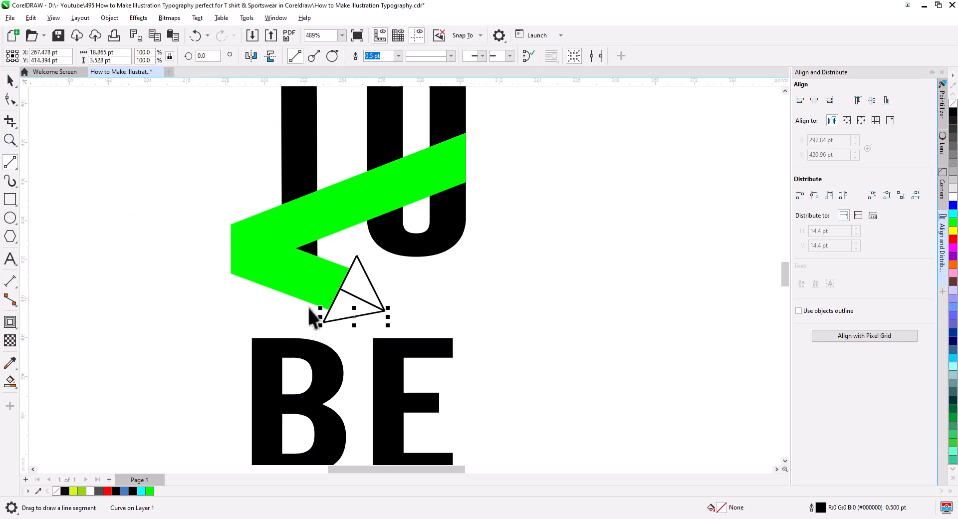
Delete the inner line of the arrowhead and smart-fill the triangle blue with a black hairline outline
scroll(359, 326, up, 2)
scroll(362, 329, up, 2)
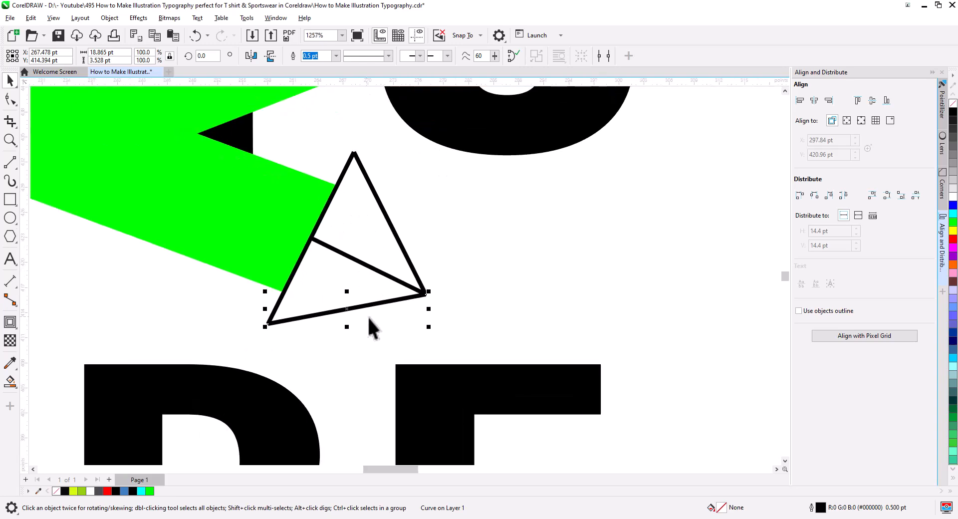
click(418, 279)
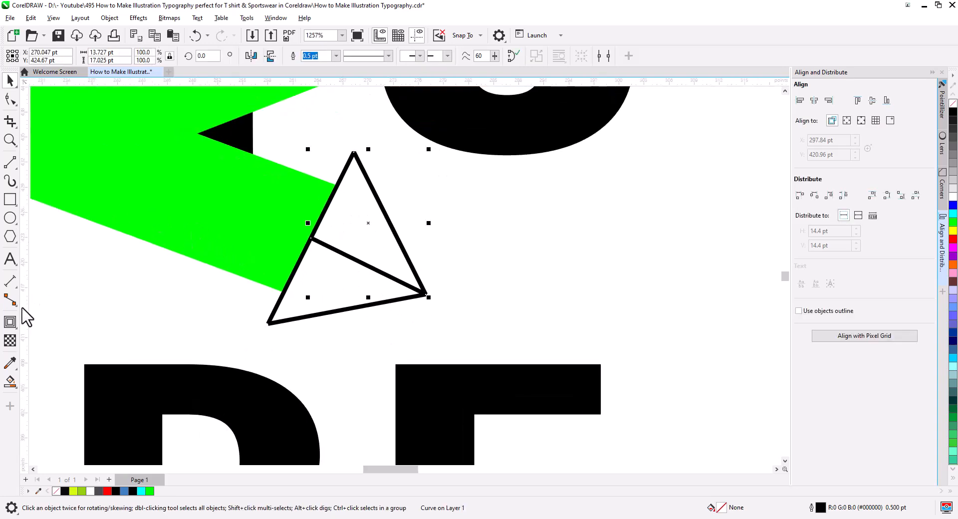
click(10, 98)
drag(335, 276, 288, 228)
key(Delete)
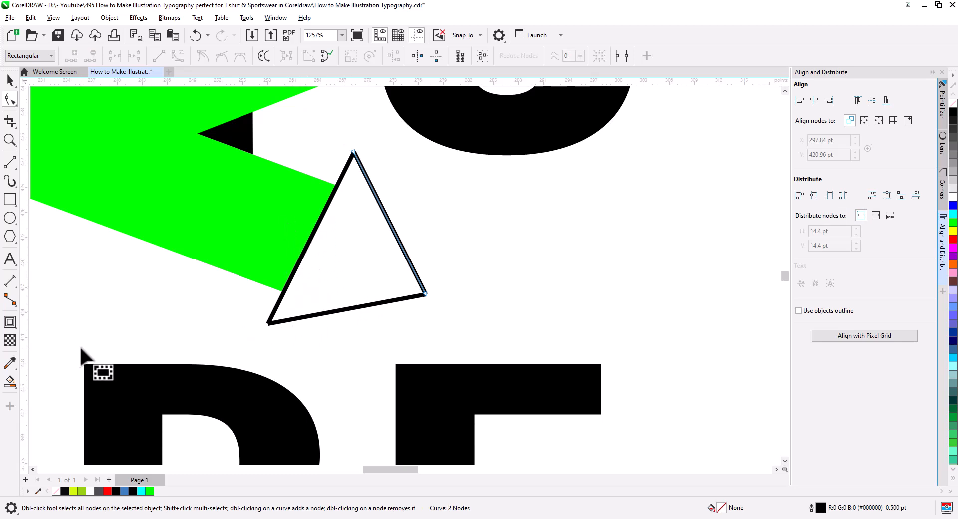
click(17, 382)
click(349, 267)
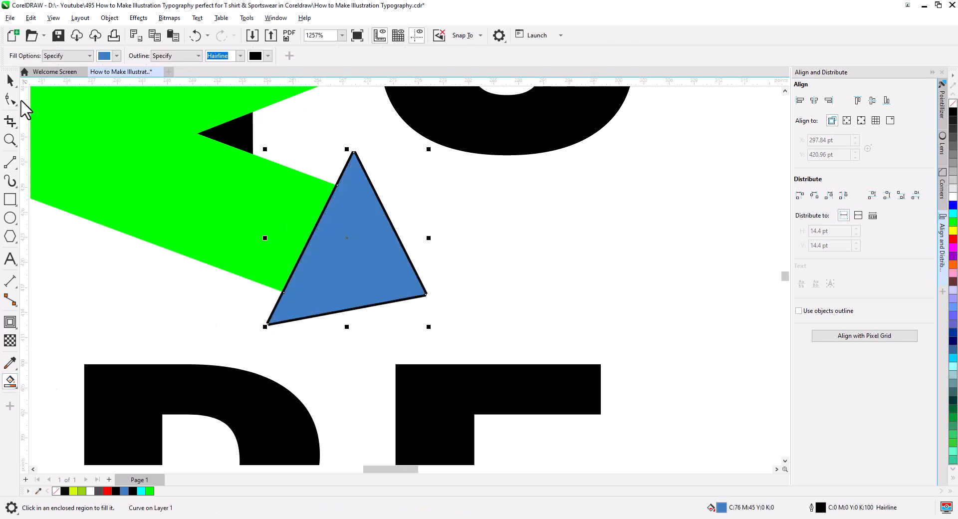
Weld the blue triangle to the lower green band and delete the leftover black arrowhead lines
click(10, 80)
shift+click(260, 219)
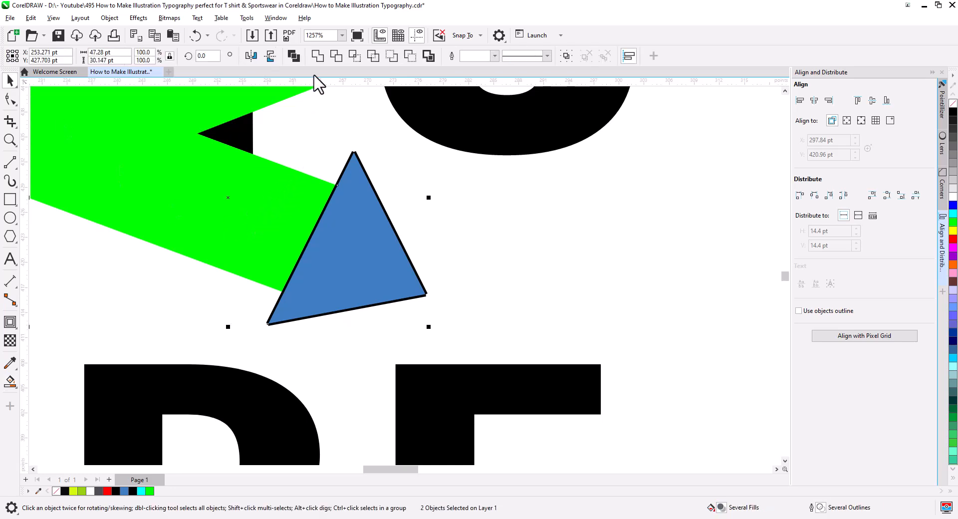
click(451, 303)
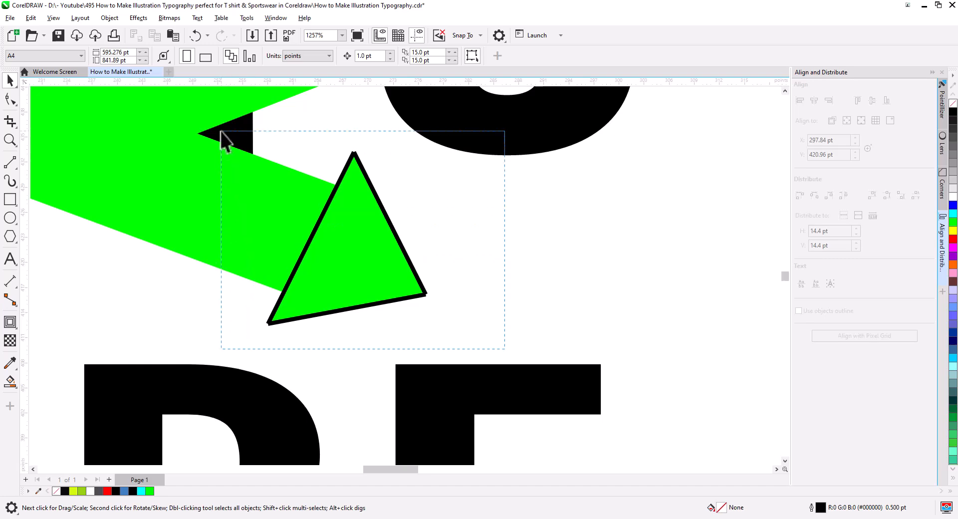
drag(221, 131, 222, 133)
scroll(332, 283, down, 3)
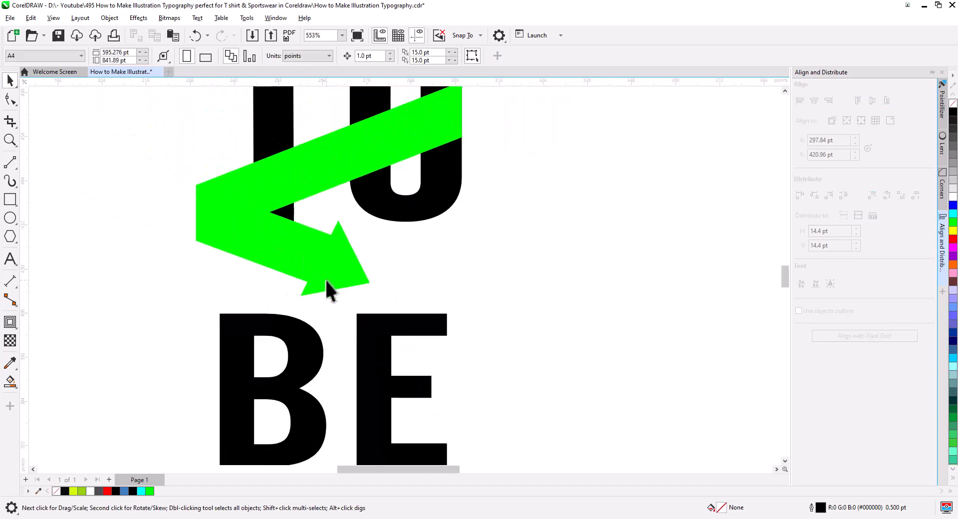
Fill the lower arrow piece with bright yellow-green (#D0FC0B) and the upper band with darker green (#97D012)
drag(327, 288, 332, 316)
click(321, 303)
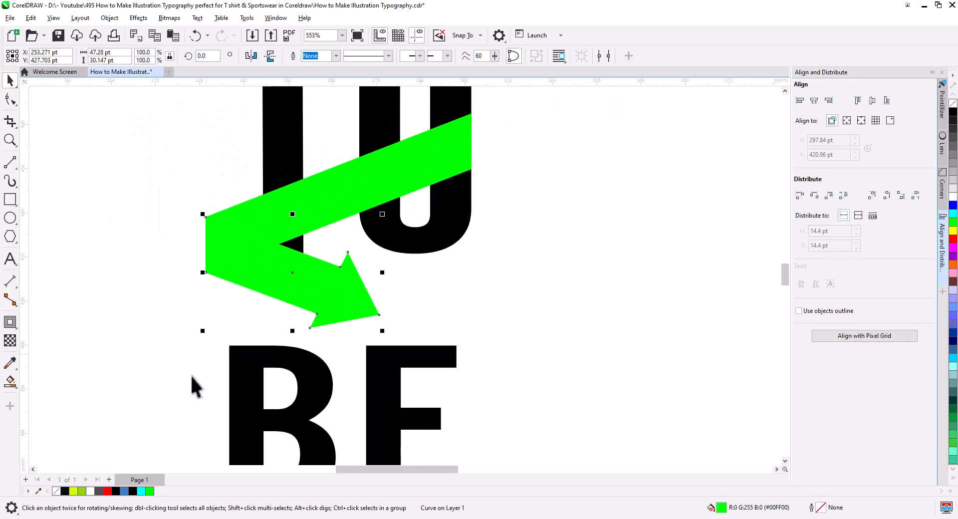
click(74, 492)
key(Tab)
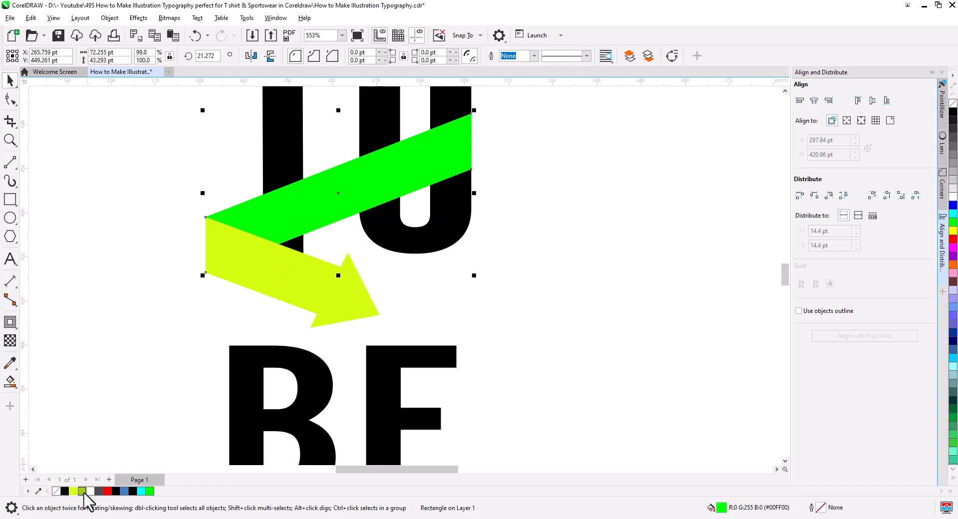
click(81, 491)
Add a one-step outside contour of 1.5 pt to the upper green band and break the contour apart
drag(505, 293, 493, 340)
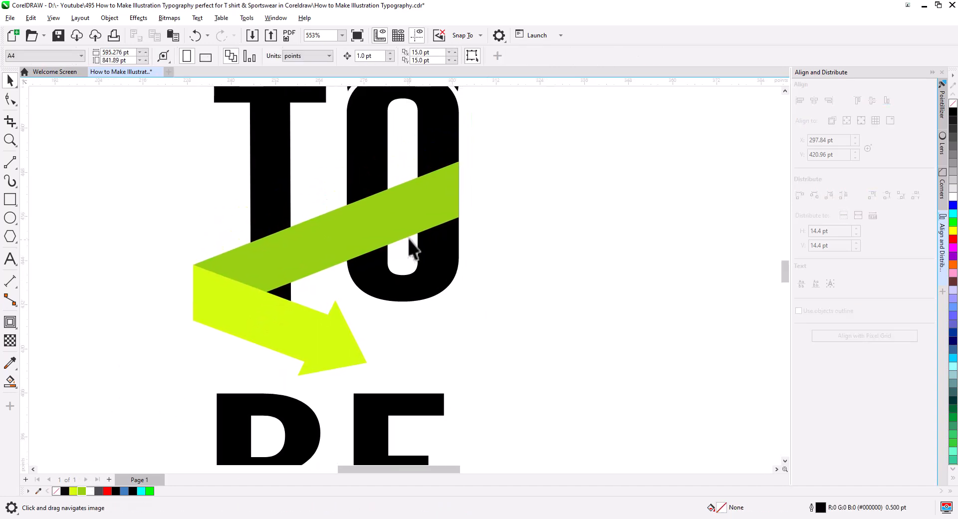
drag(466, 261, 452, 282)
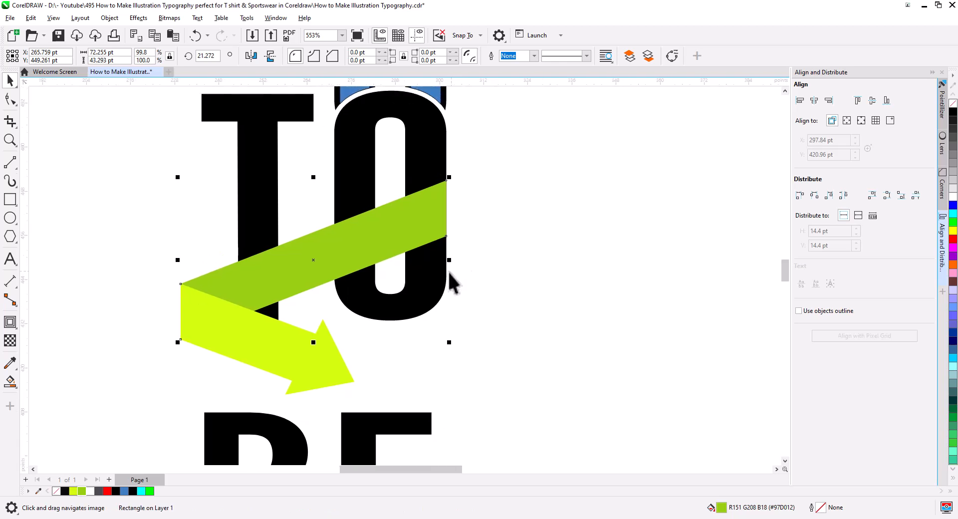
click(10, 323)
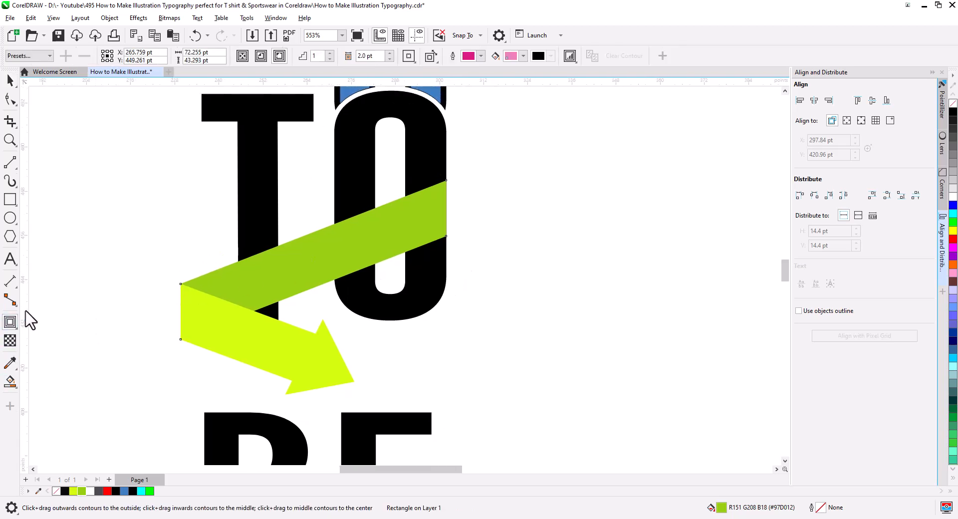
click(280, 55)
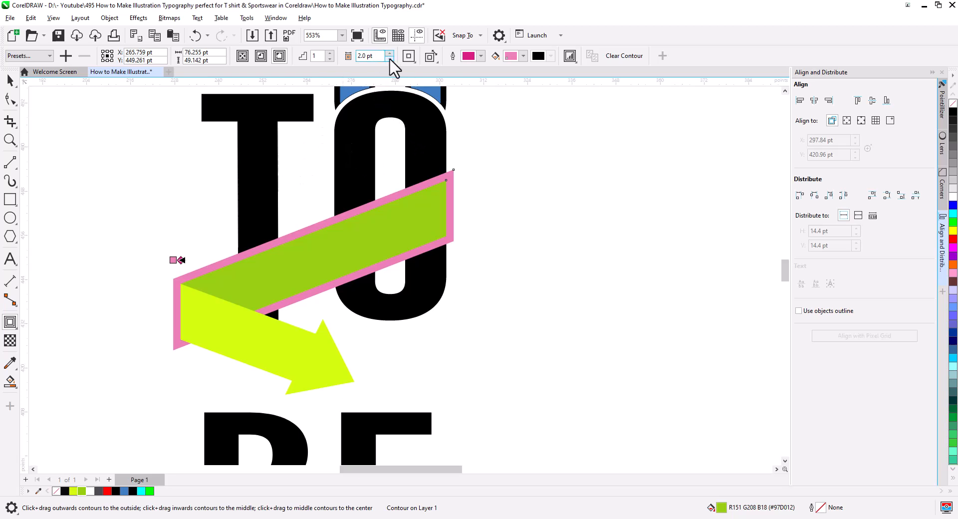
click(390, 59)
click(10, 80)
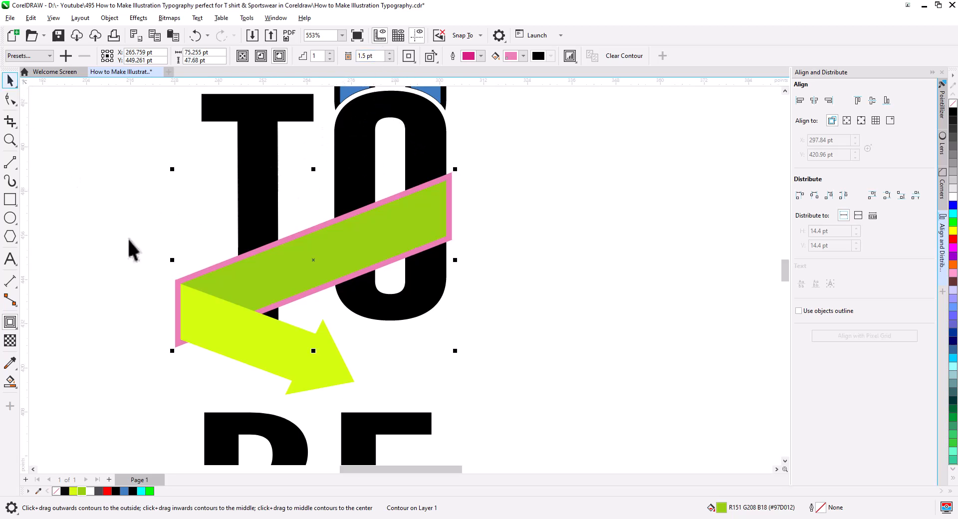
right_click(176, 282)
click(218, 291)
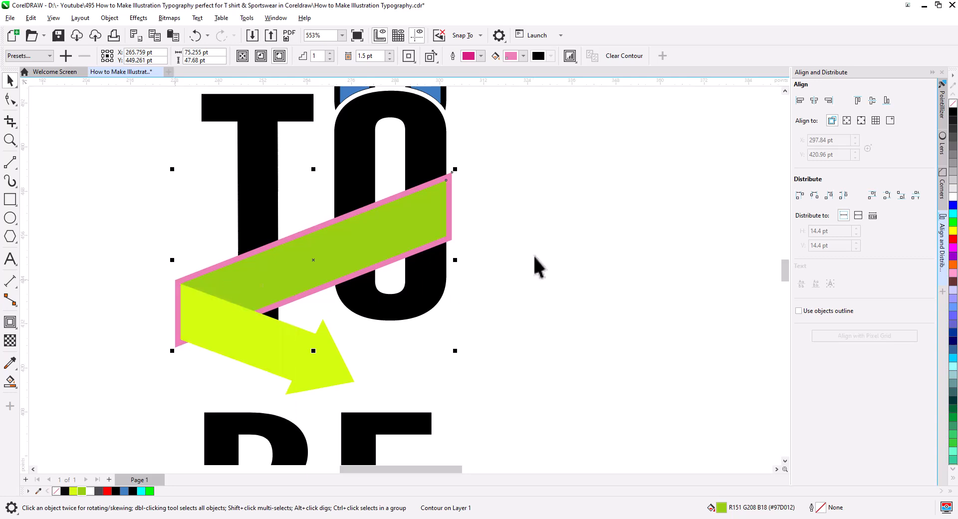
Trim the letters O and T of TO with the pink offset shape
click(463, 202)
click(452, 209)
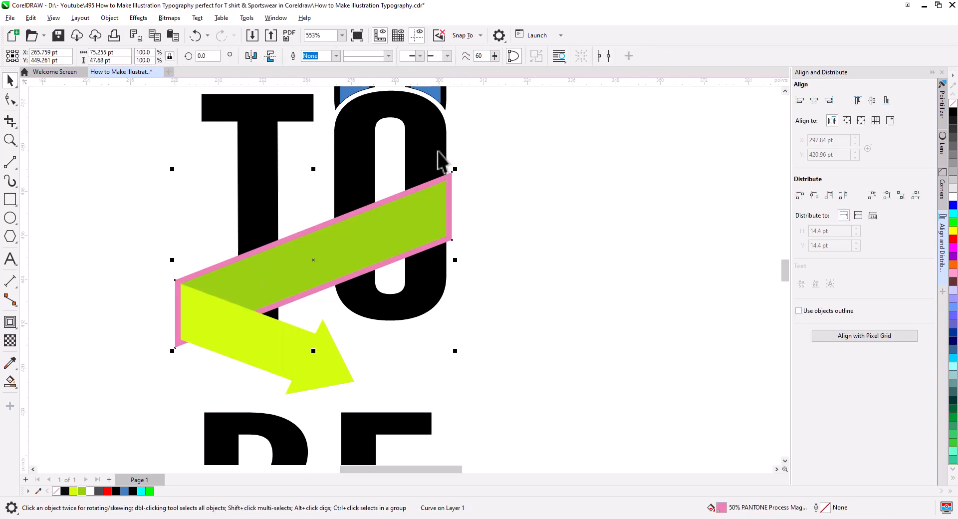
shift+click(399, 182)
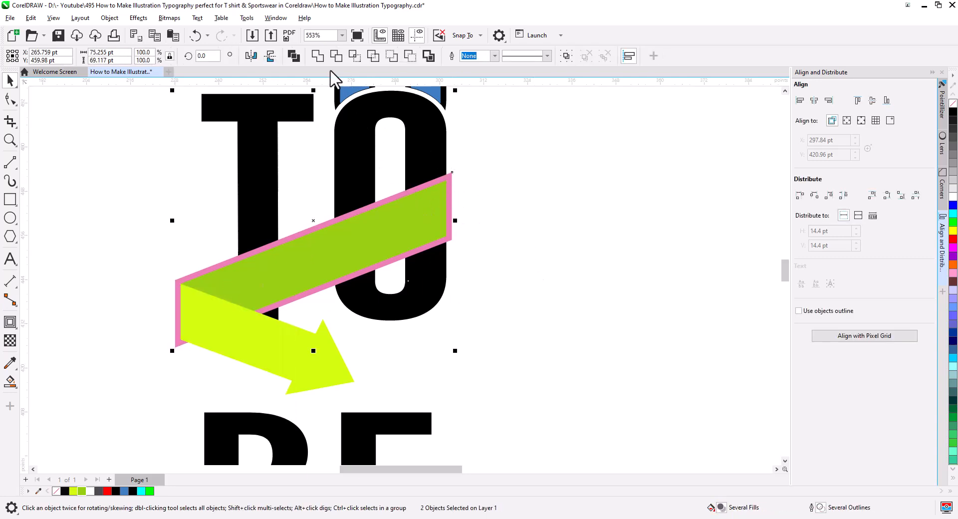
click(336, 55)
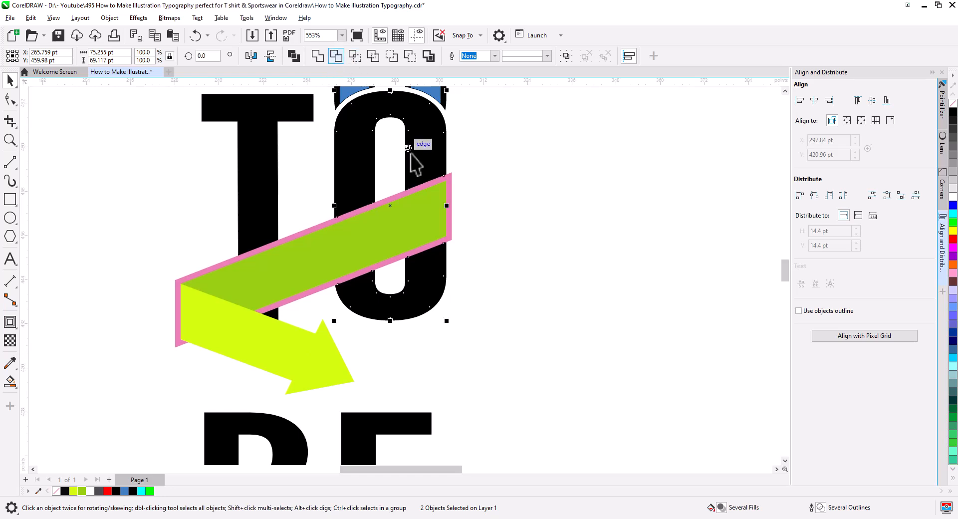
click(448, 189)
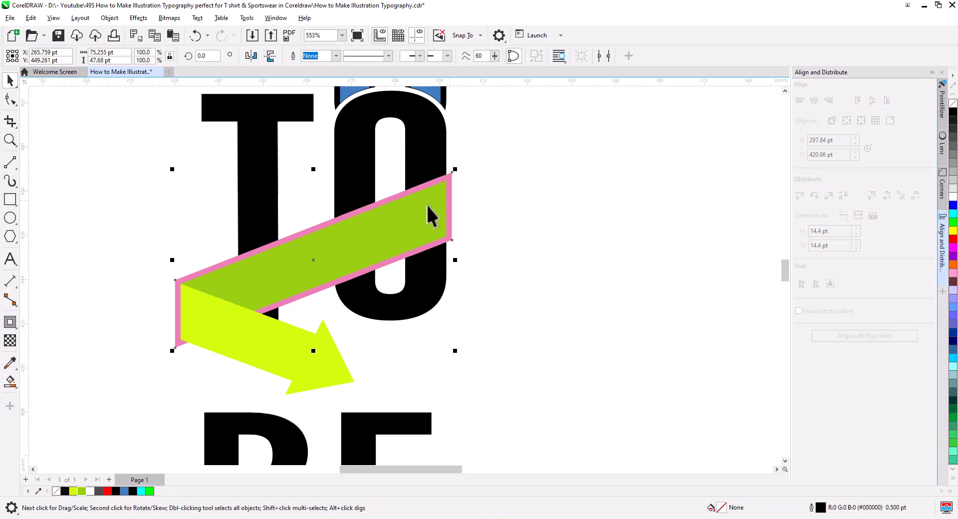
shift+click(272, 212)
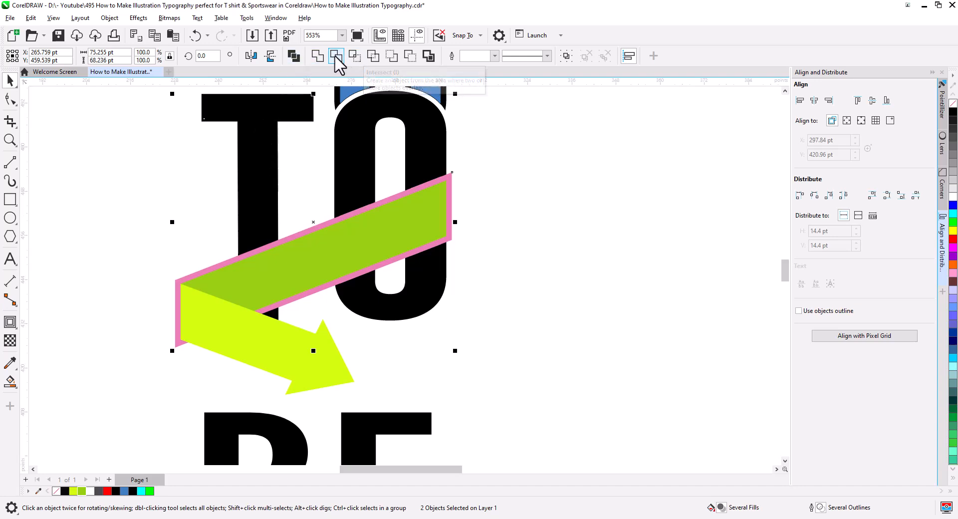
click(354, 55)
Delete the pink offset shape around the upper green band
click(477, 224)
click(451, 202)
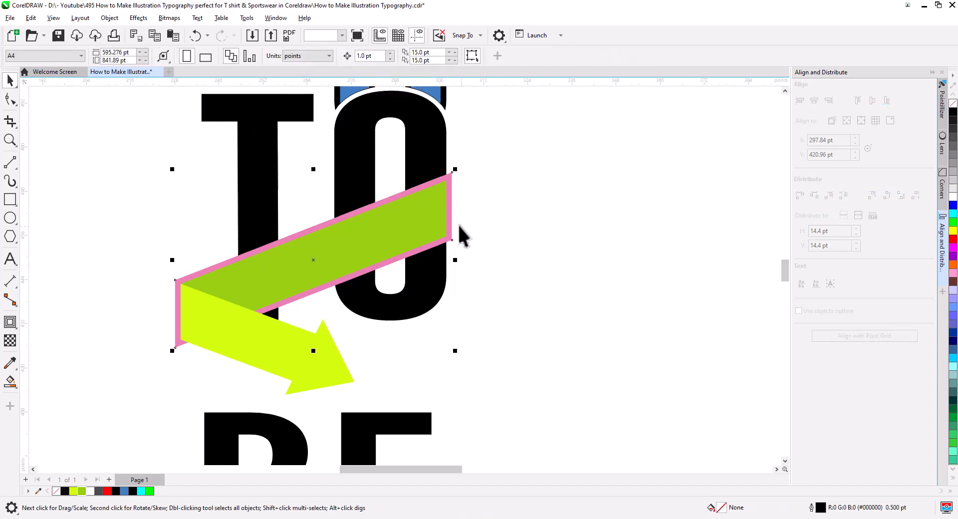
click(457, 224)
click(175, 290)
key(Delete)
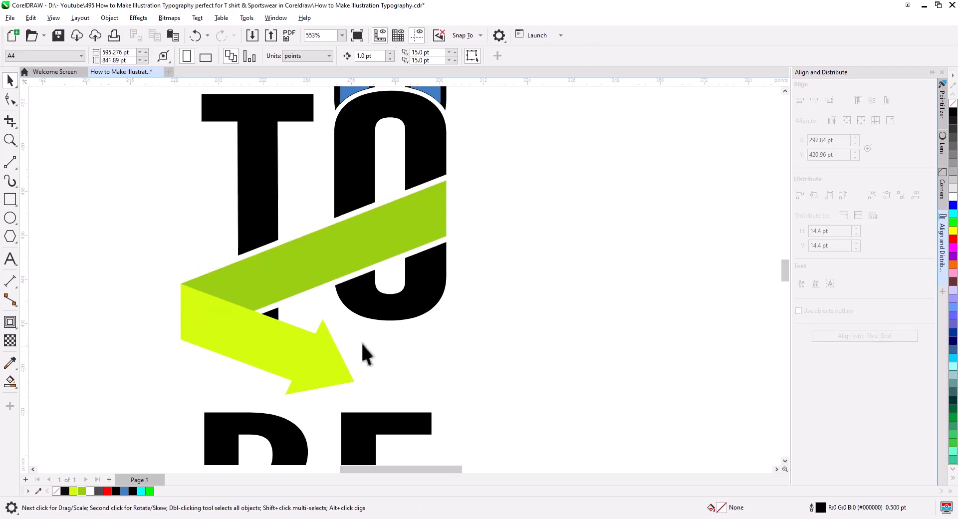
Draw a vertical line on the left edge of BORN's B and stretch it down to BE, about 107.5 pt high
scroll(460, 299, down, 3)
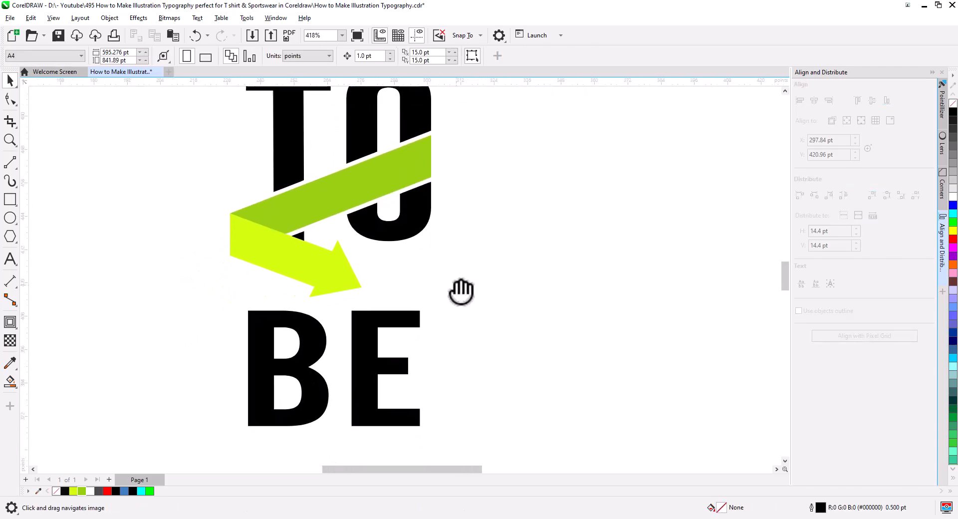
drag(477, 294, 443, 299)
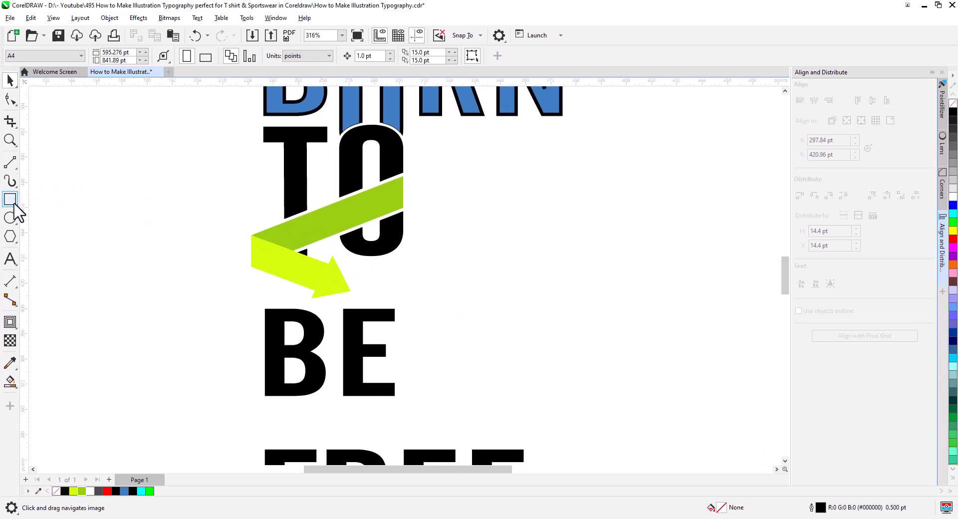
click(10, 162)
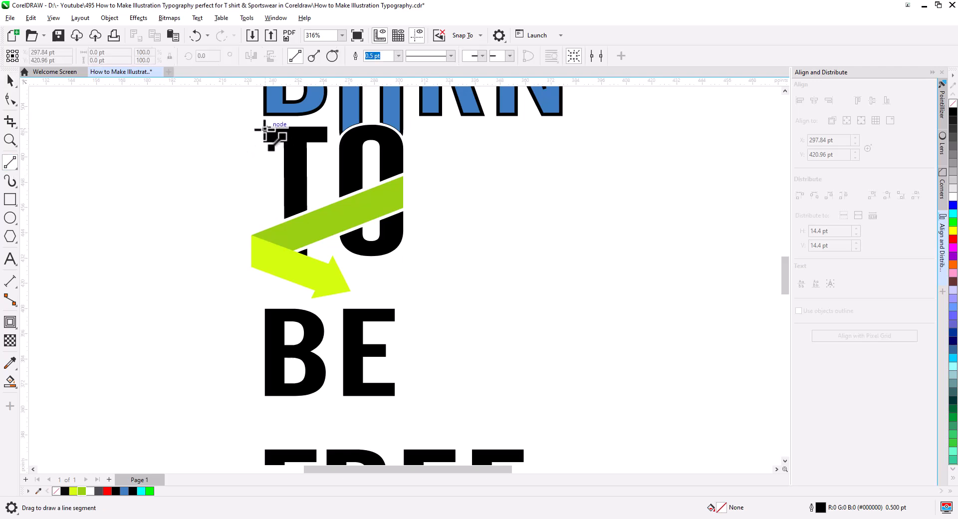
drag(264, 92, 264, 115)
click(10, 80)
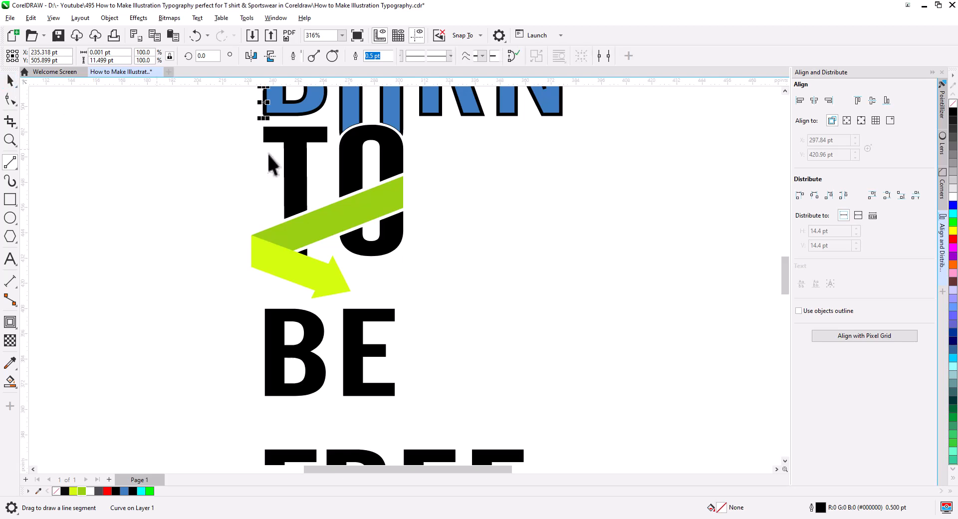
drag(263, 118, 264, 320)
click(358, 289)
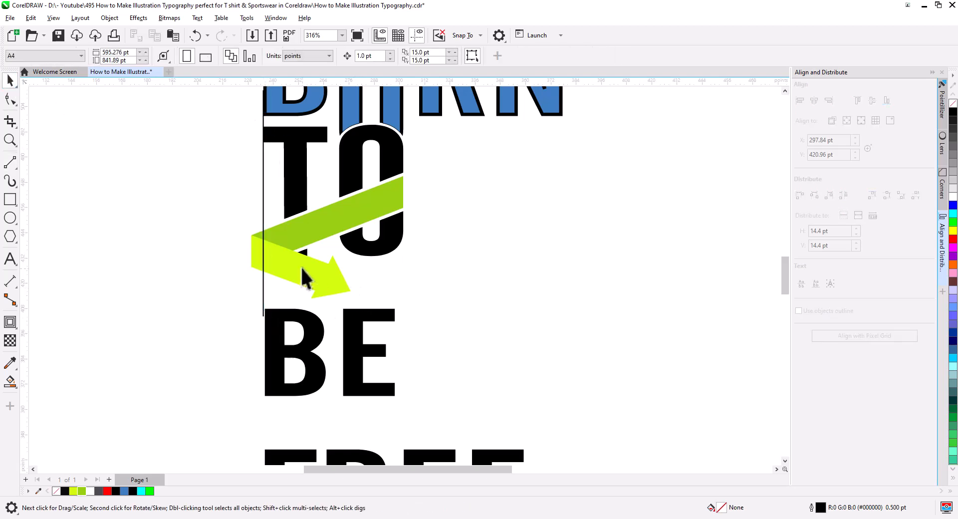
Move the yellow arrow straight up until its upper edge meets the green band's edge at the vertical line
scroll(261, 243, up, 3)
click(269, 241)
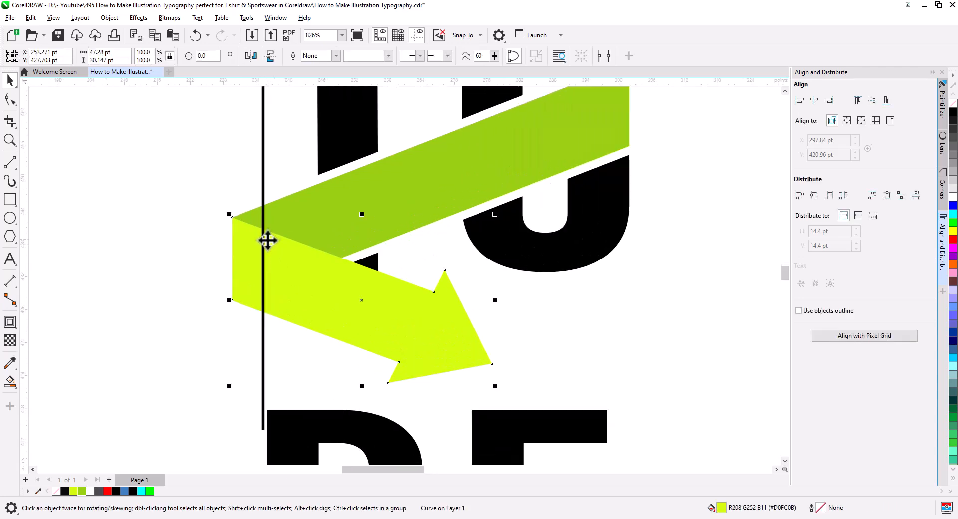
scroll(268, 240, up, 4)
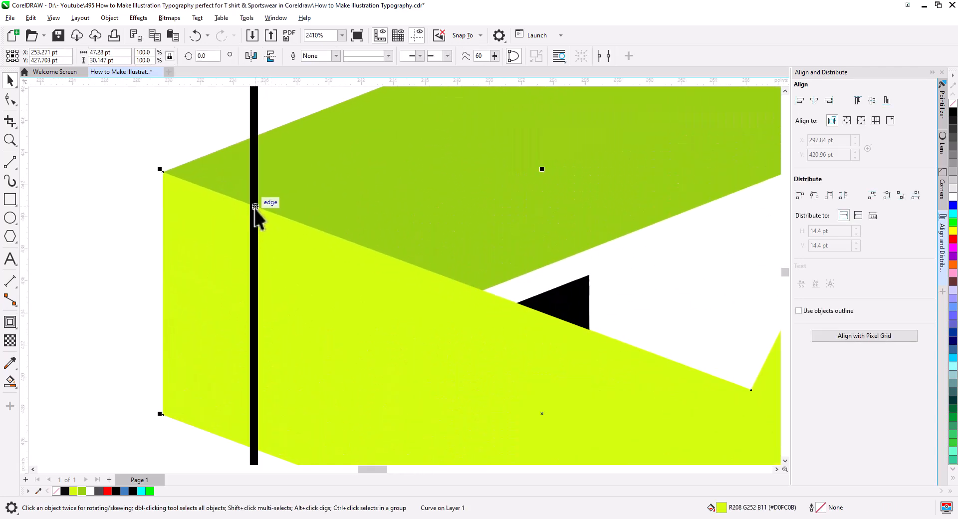
drag(258, 207, 256, 138)
click(131, 195)
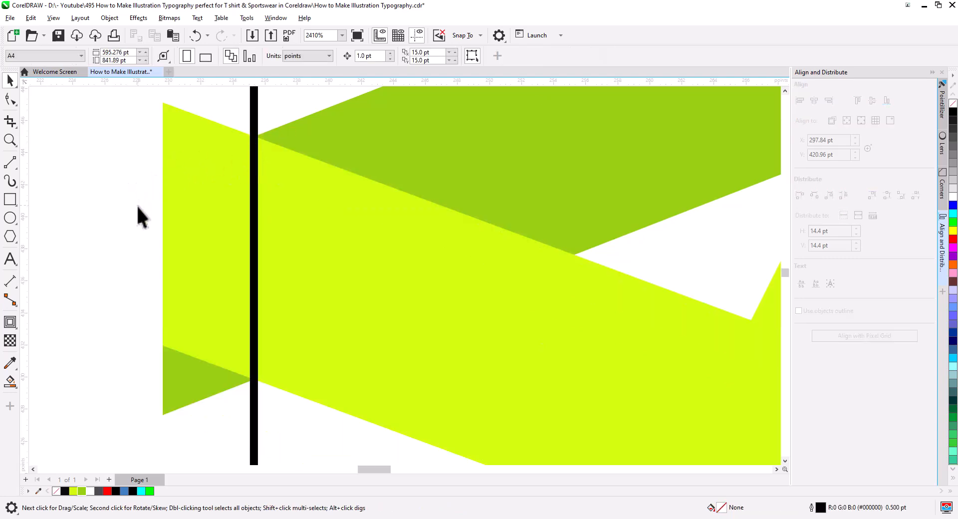
Cut the yellow arrow and the upper green band along the vertical line
scroll(145, 253, down, 4)
scroll(202, 324, down, 2)
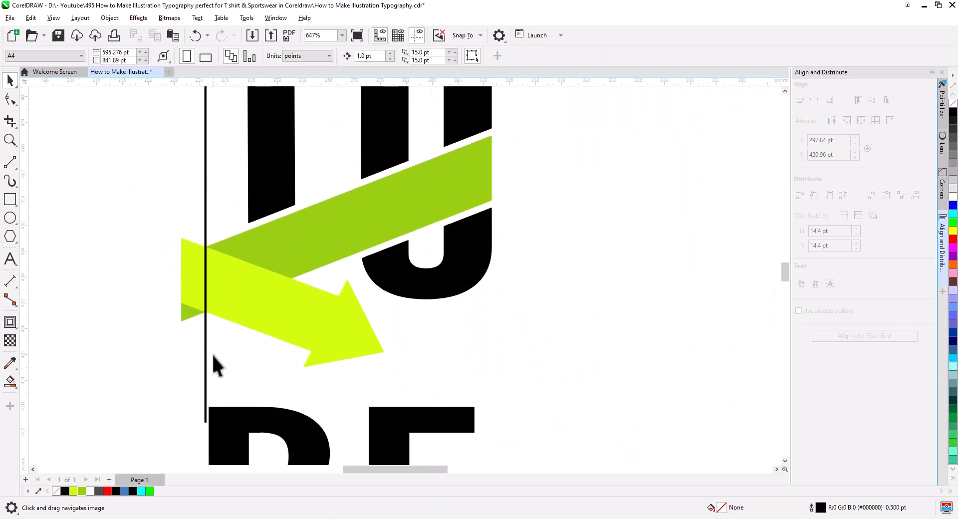
click(206, 167)
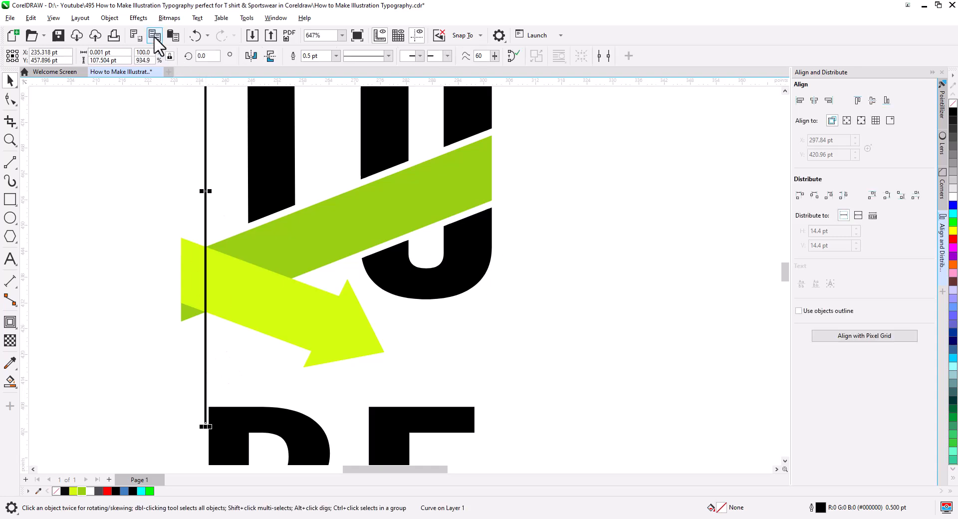
shift+click(268, 302)
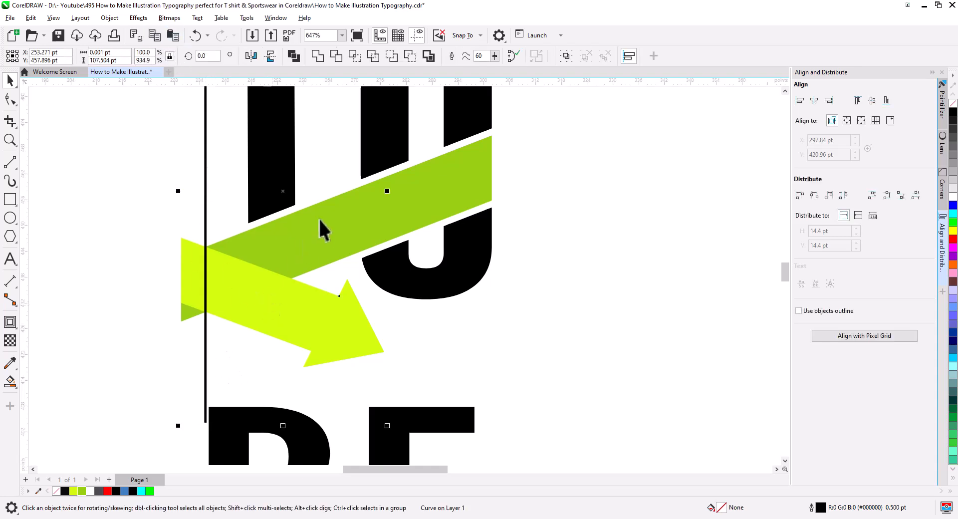
click(413, 56)
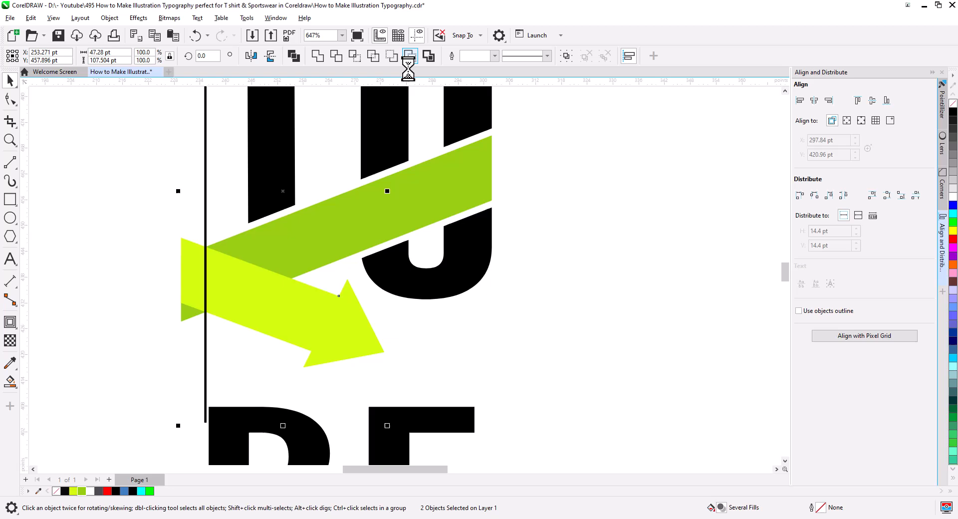
click(201, 175)
click(205, 176)
shift+click(260, 238)
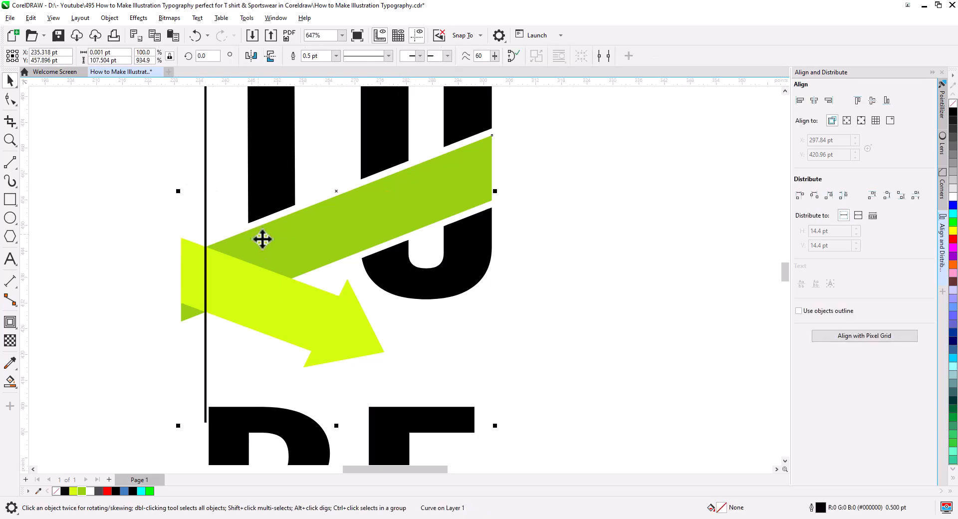
click(392, 56)
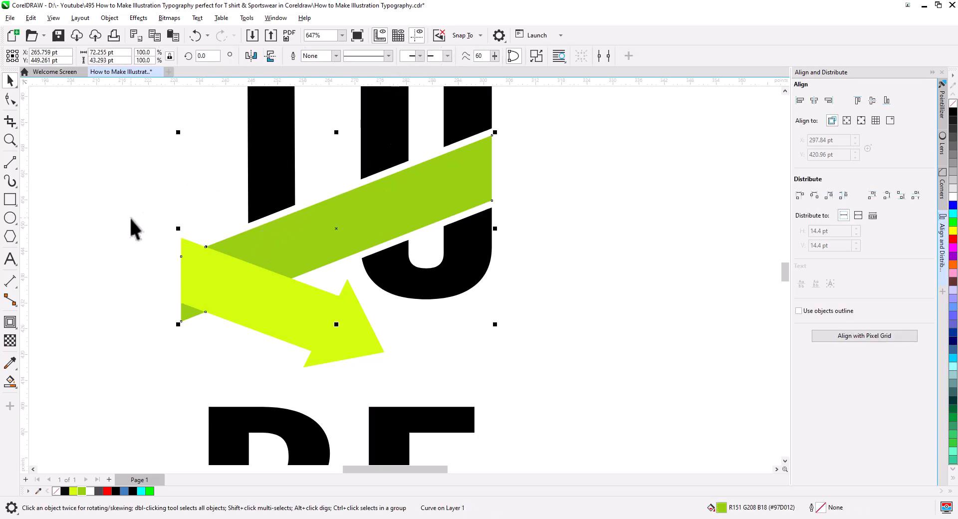
Break the cut green band and yellow arrow apart, and delete the surplus fragments at the left fold
right_click(278, 239)
click(322, 171)
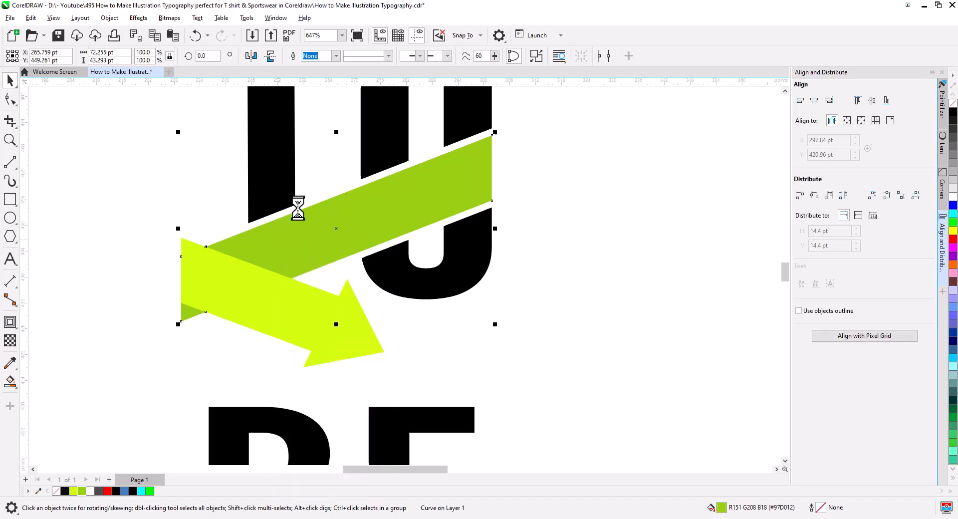
click(261, 313)
right_click(261, 313)
click(304, 190)
key(ctrl+v)
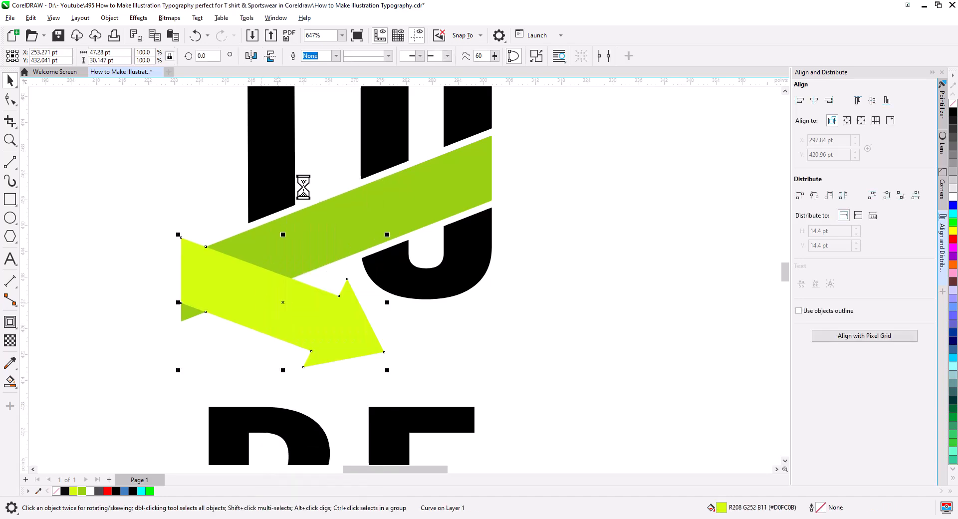
click(133, 229)
click(195, 293)
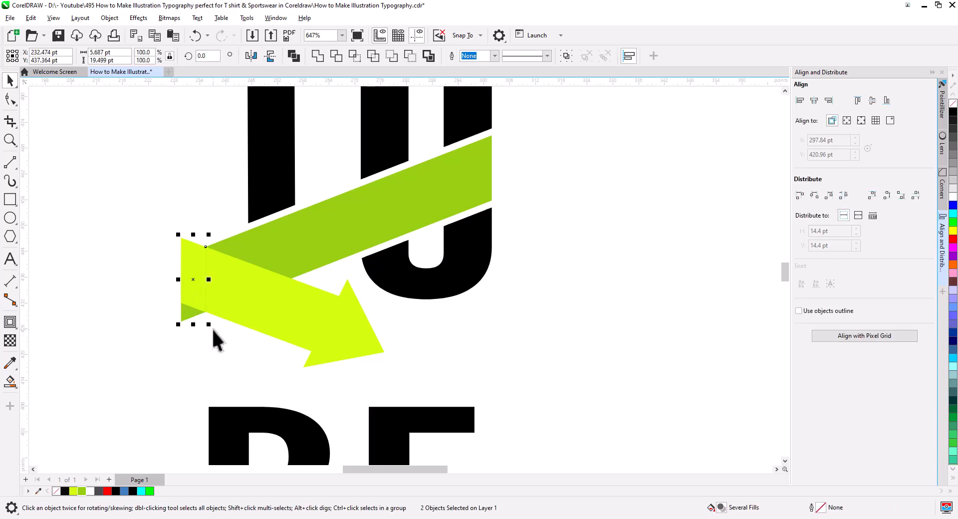
key(Delete)
Scale the word BE down proportionally about its centre to about 39.3 pt wide
scroll(184, 298, down, 3)
scroll(208, 326, down, 3)
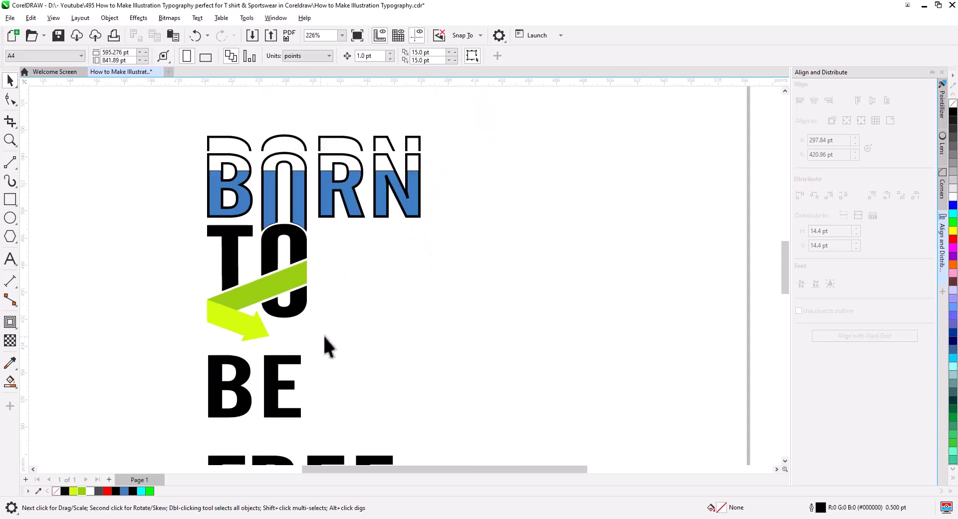
drag(325, 341, 331, 301)
drag(277, 326, 317, 307)
scroll(278, 306, up, 3)
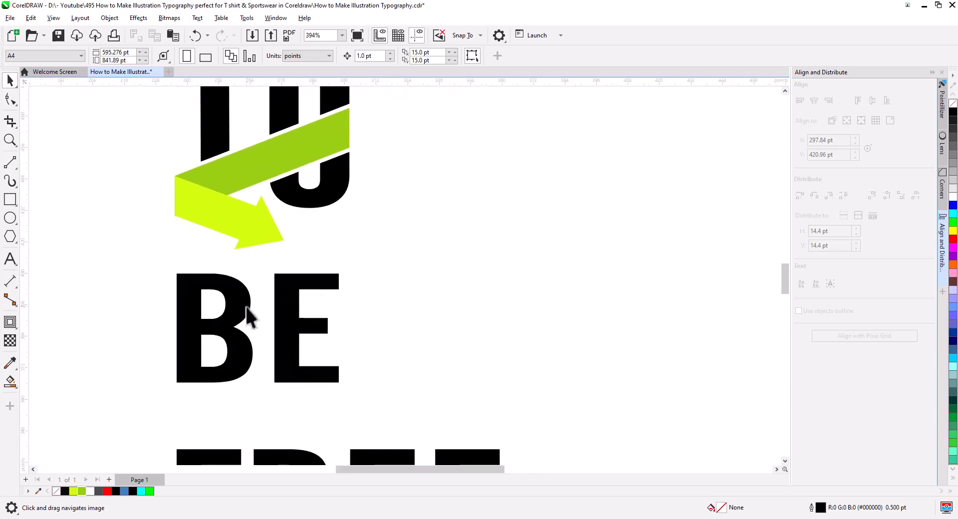
click(245, 310)
drag(343, 386, 313, 367)
click(48, 219)
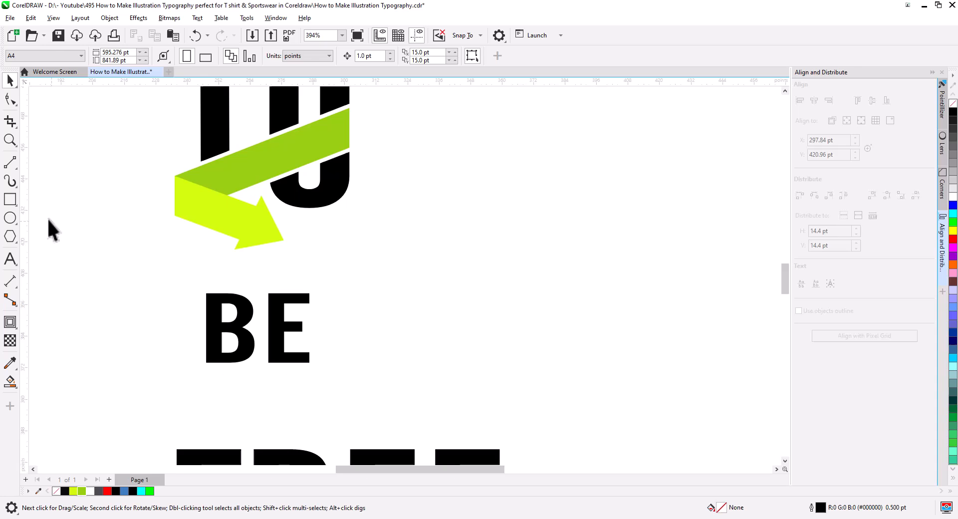
Draw a rectangle about 63.7 by 38.2 pt around the word BE
click(10, 199)
drag(175, 273, 343, 373)
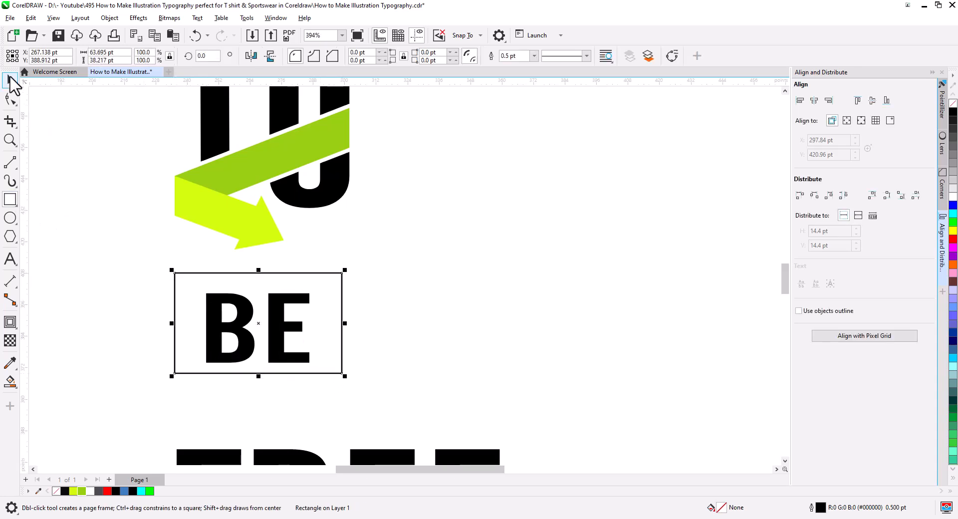
click(10, 79)
Set the rectangle's width to the green band's 66.569 pt, scaling proportionally, and centre the rectangle horizontally on the band
click(304, 160)
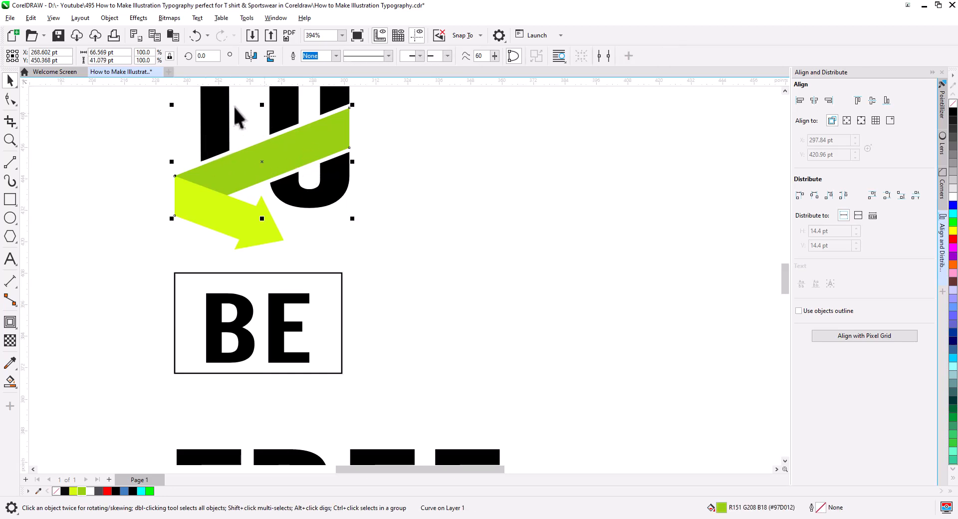
right_click(97, 52)
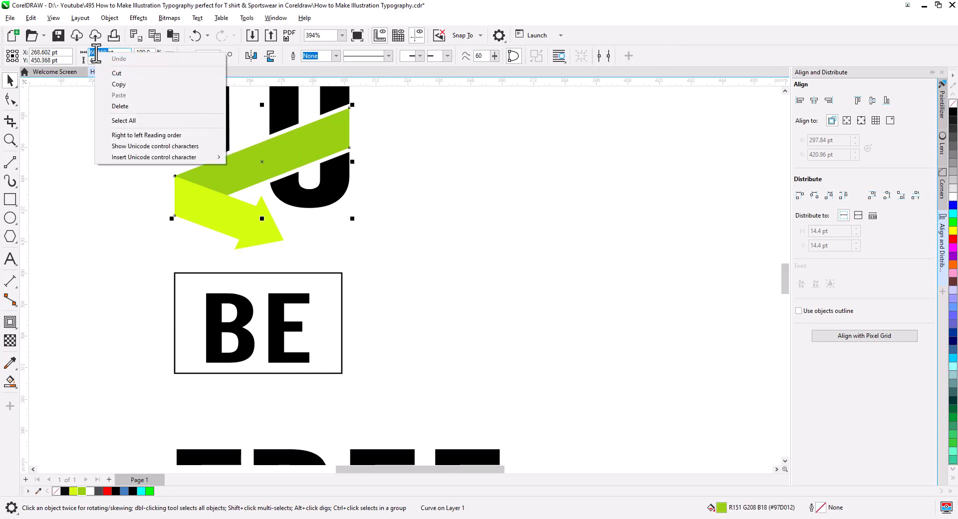
click(125, 83)
click(189, 284)
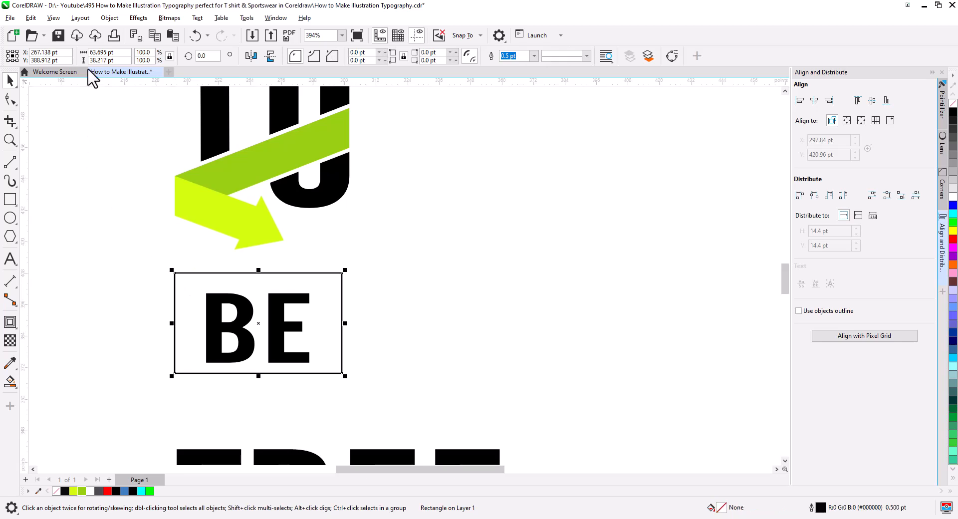
right_click(94, 52)
click(124, 99)
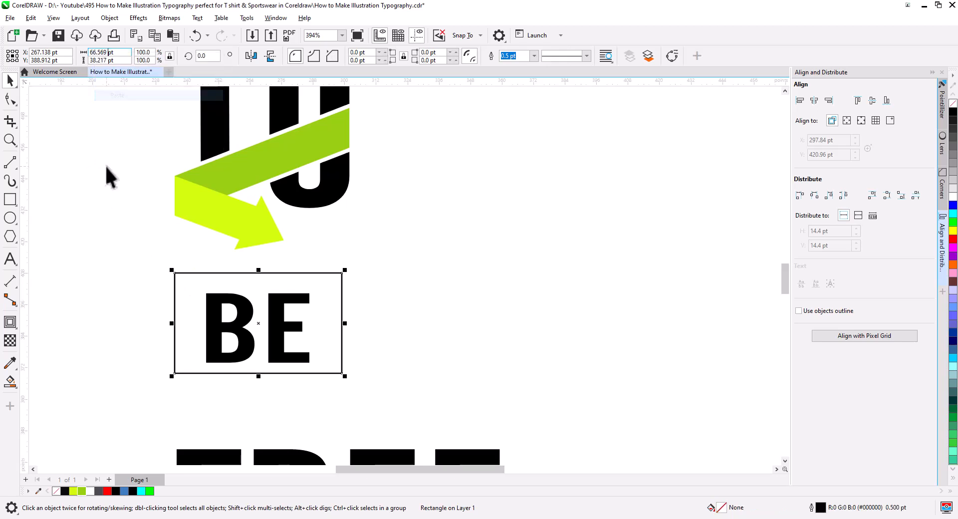
key(Return)
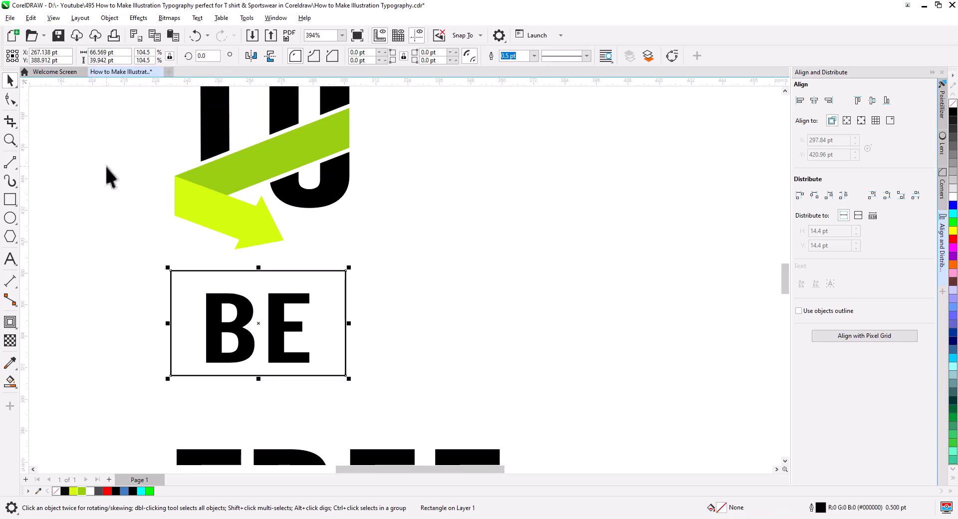
shift+click(270, 160)
click(814, 101)
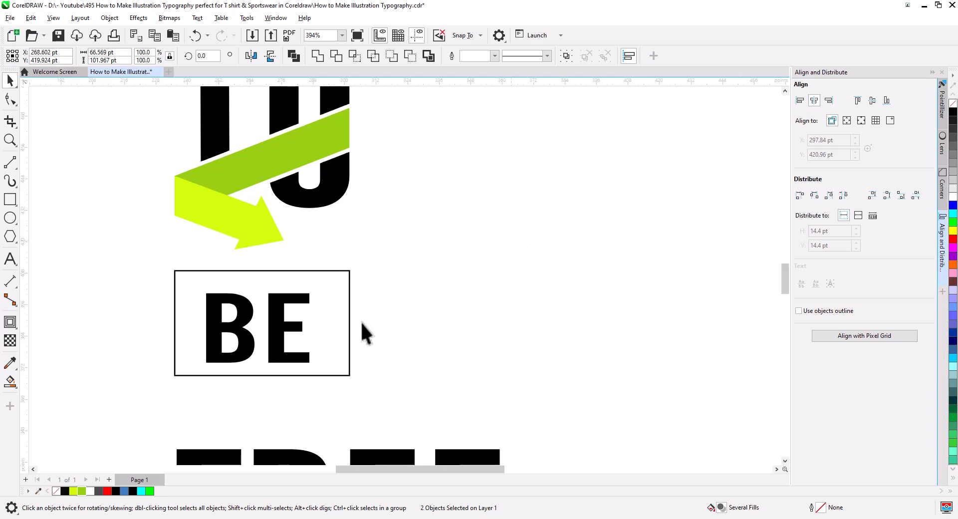
Shrink the word BE a little more and centre it horizontally and vertically in the rectangle
click(298, 334)
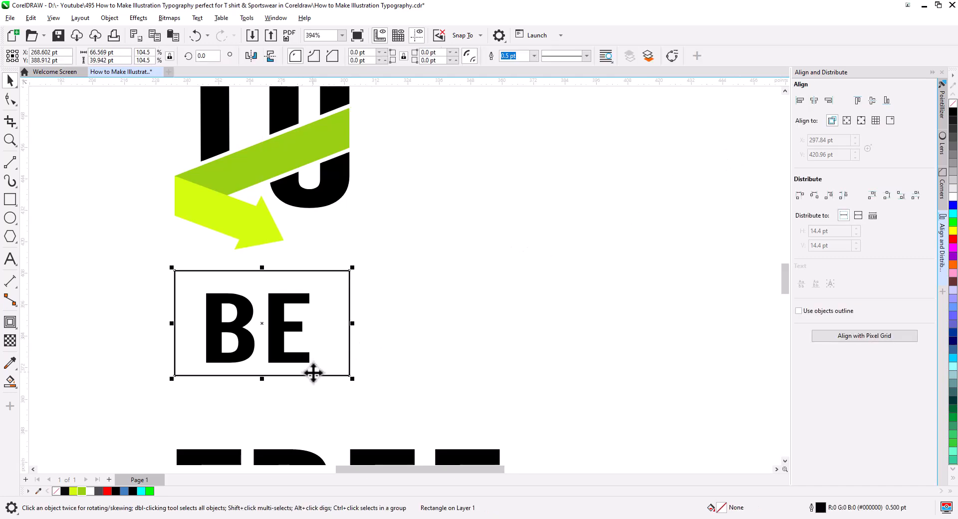
click(308, 361)
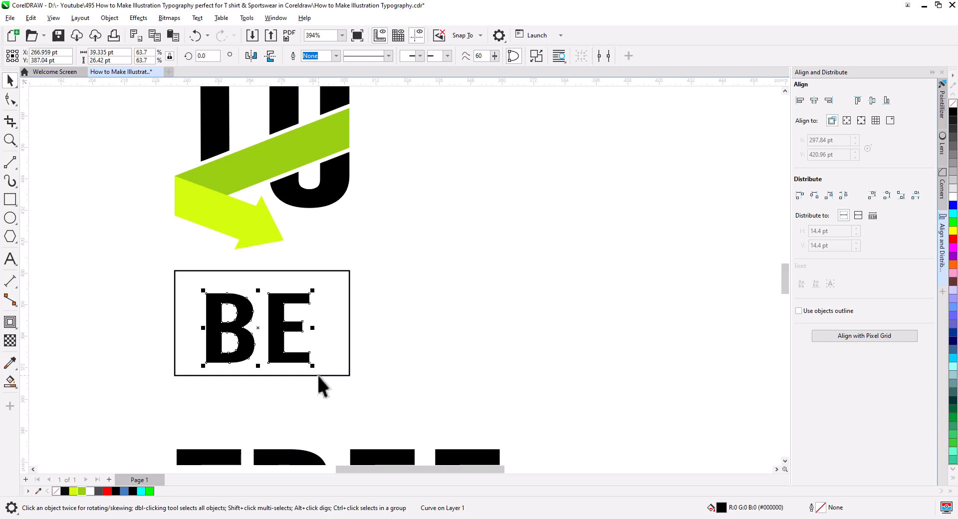
drag(313, 366, 303, 359)
shift+click(345, 351)
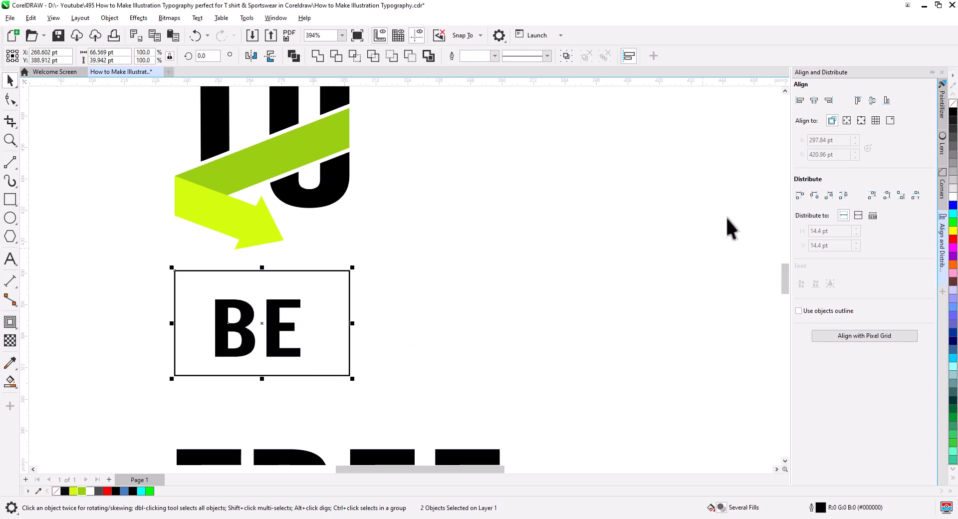
key(c)
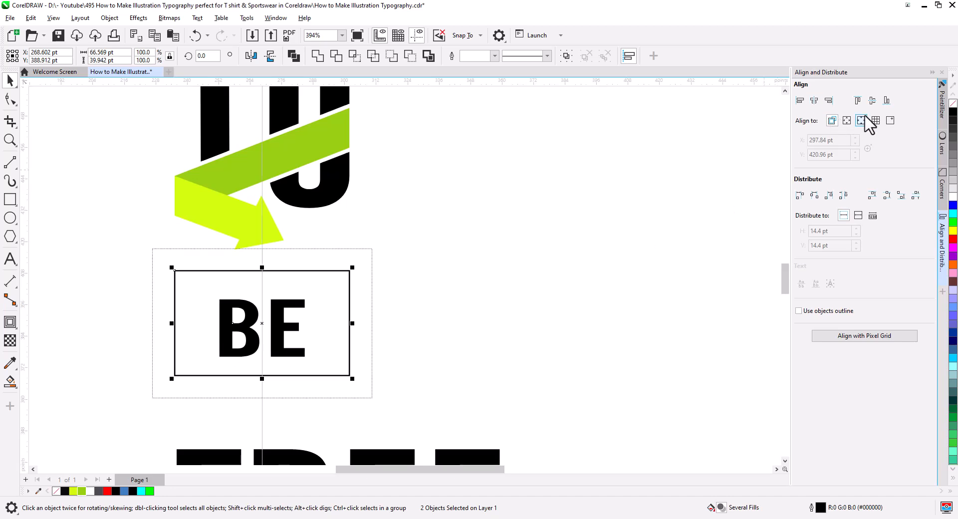
key(e)
click(394, 329)
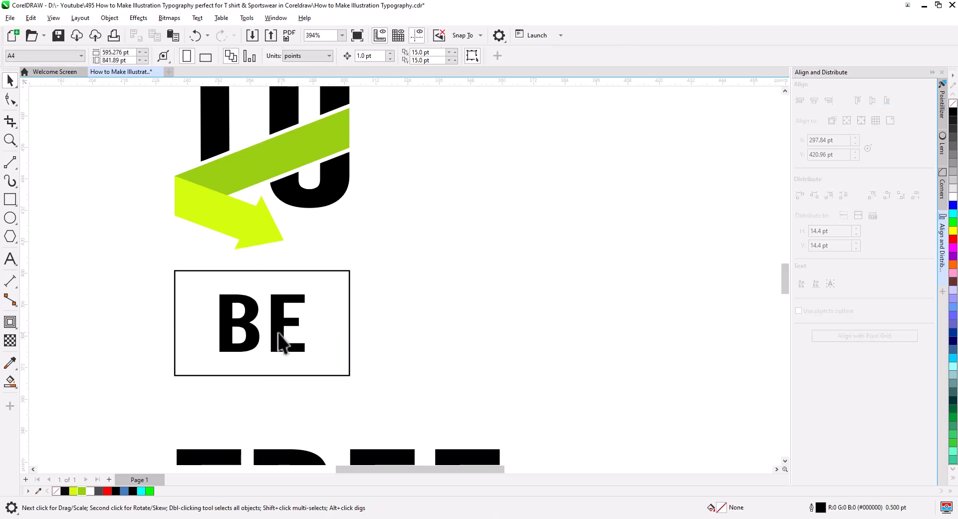
Move BE slightly up and raise the rectangle's lower edge so the rectangle is about 33.2 pt high
drag(285, 324, 287, 317)
click(340, 376)
drag(261, 375, 262, 358)
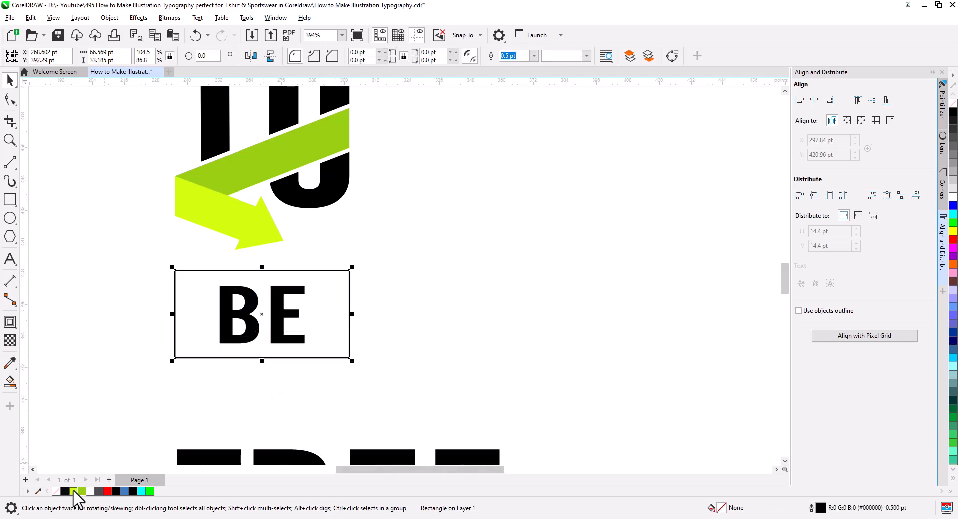
Fill the rectangle behind BE with the arrow's yellow #D0FC0B and remove its outline
click(73, 491)
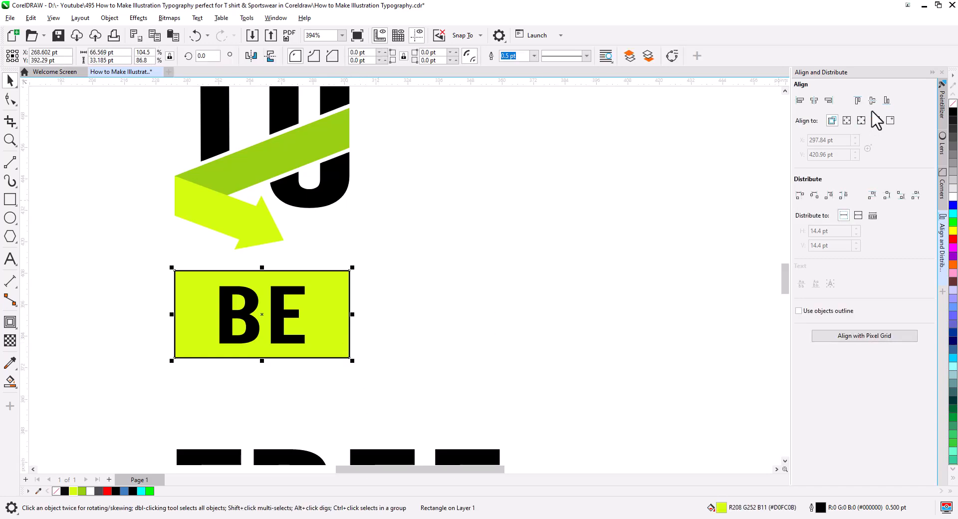
click(528, 270)
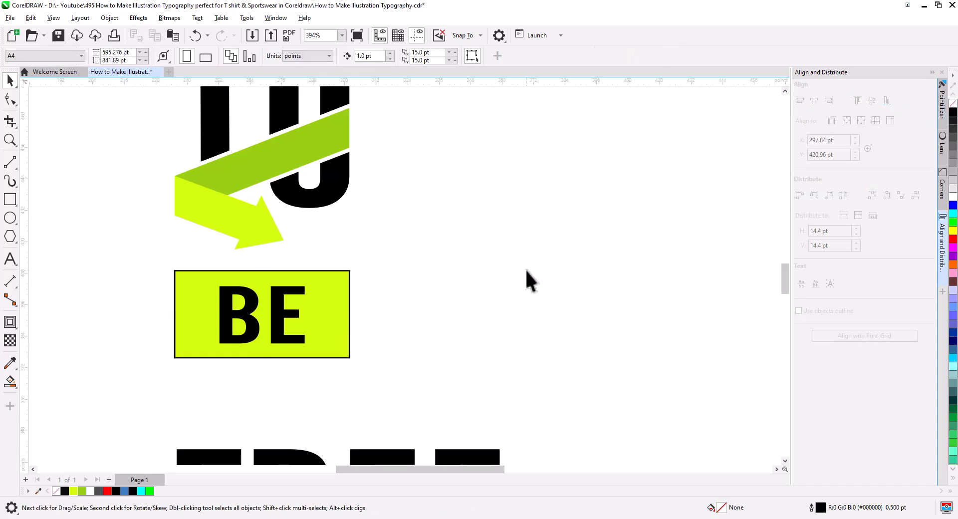
key(Tab)
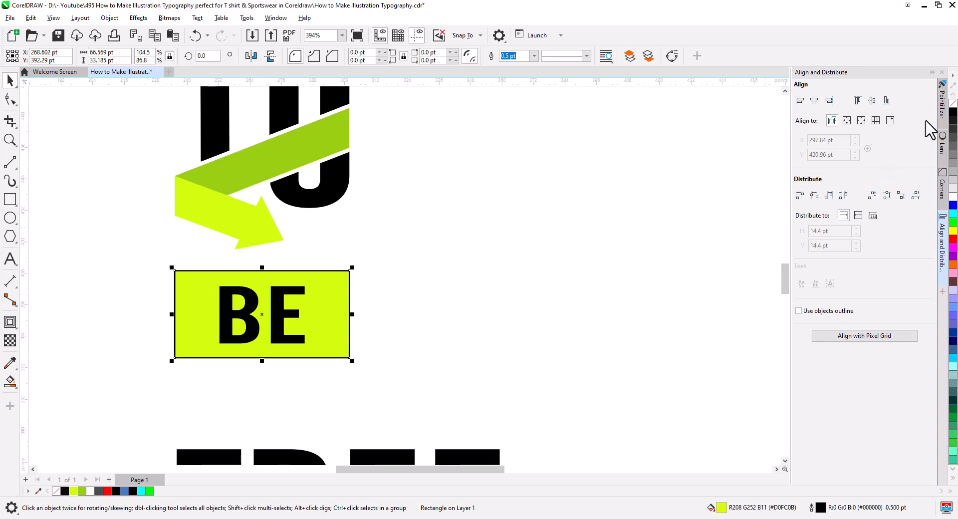
right_click(953, 105)
click(522, 281)
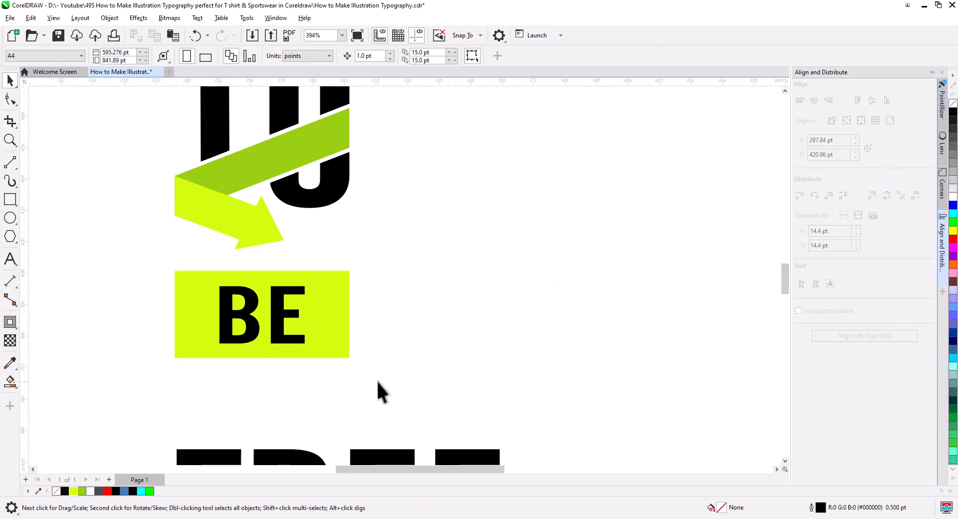
Move the yellow rectangle and BE together slightly up, closer to the arrow
drag(157, 252, 157, 252)
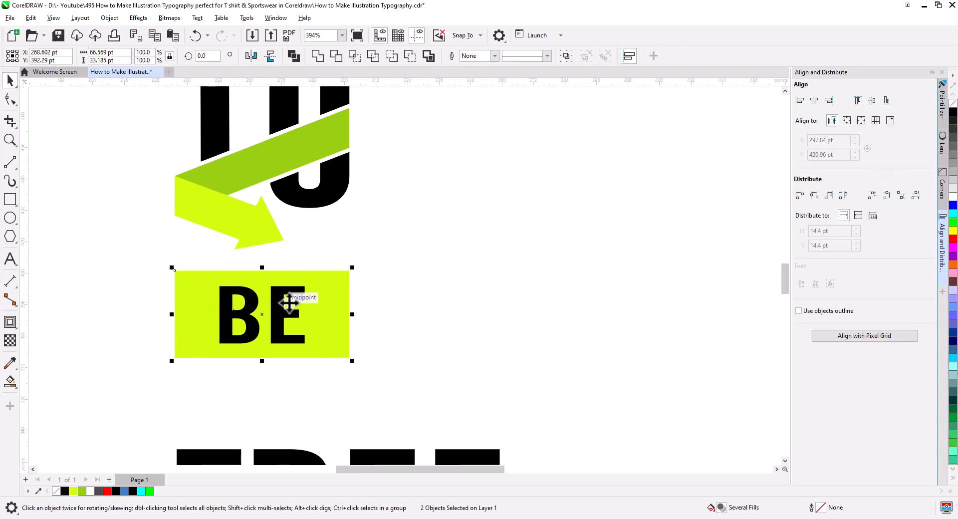
drag(316, 306, 318, 301)
click(423, 350)
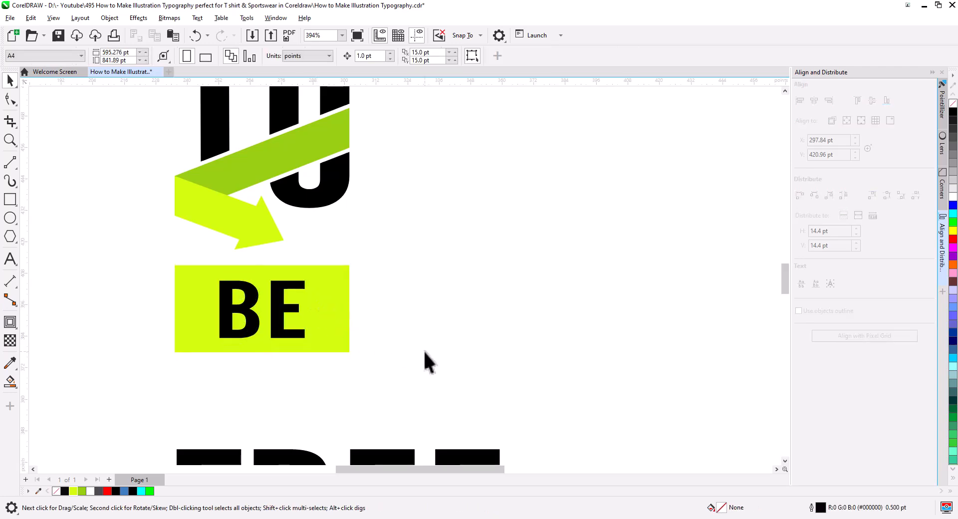
Recolour the blue partial fills inside BORN's letters with the arrow's yellow
scroll(429, 372, down, 3)
drag(446, 377, 429, 372)
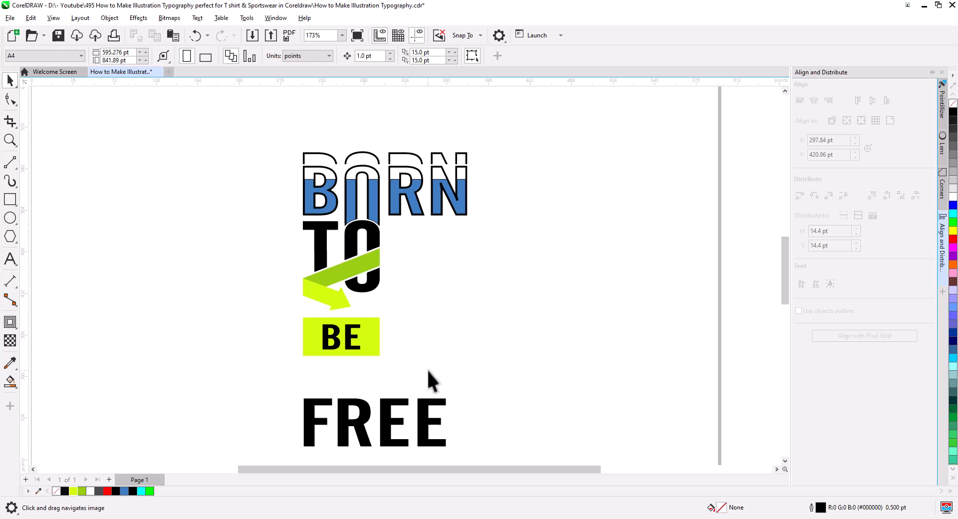
scroll(450, 240, up, 2)
drag(415, 233, 534, 287)
drag(406, 239, 249, 182)
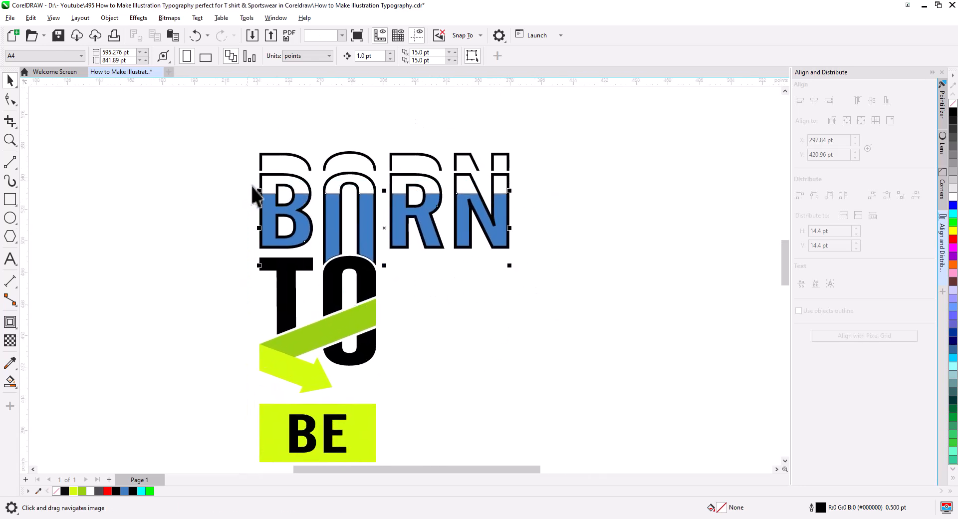
click(73, 491)
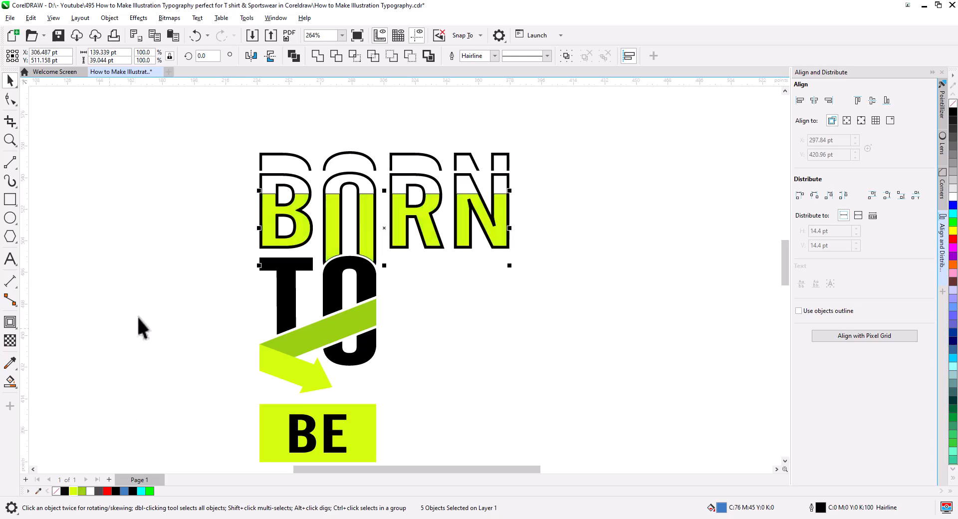
click(136, 322)
Fill the black contour shape of BORN with yellow #D0FC0B, without an outline
click(307, 190)
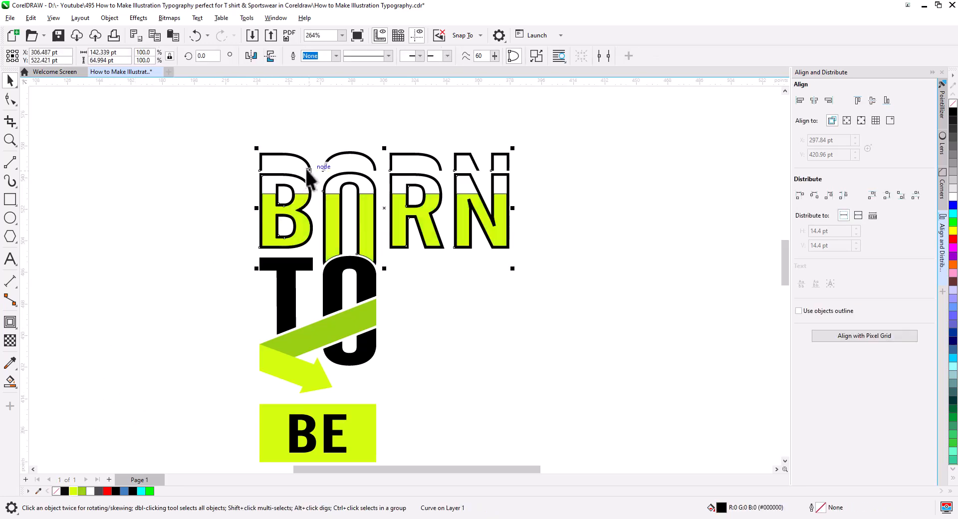
right_click(73, 492)
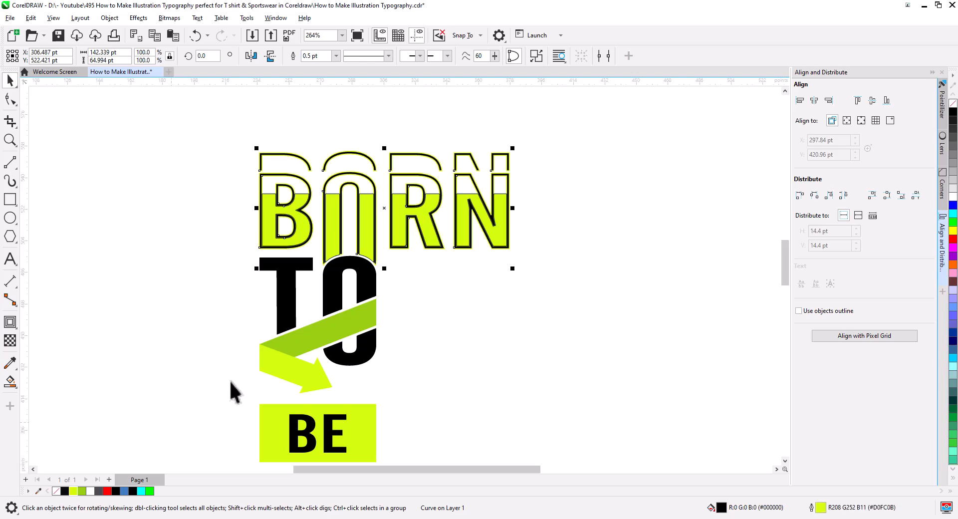
click(73, 491)
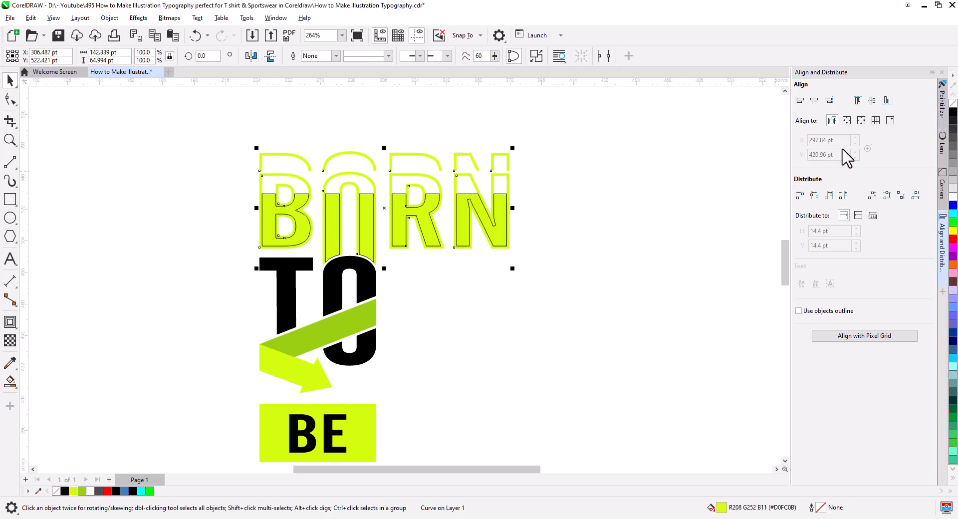
Remove the thin black outlines from all of BORN's yellow shapes
click(549, 277)
drag(554, 284, 258, 142)
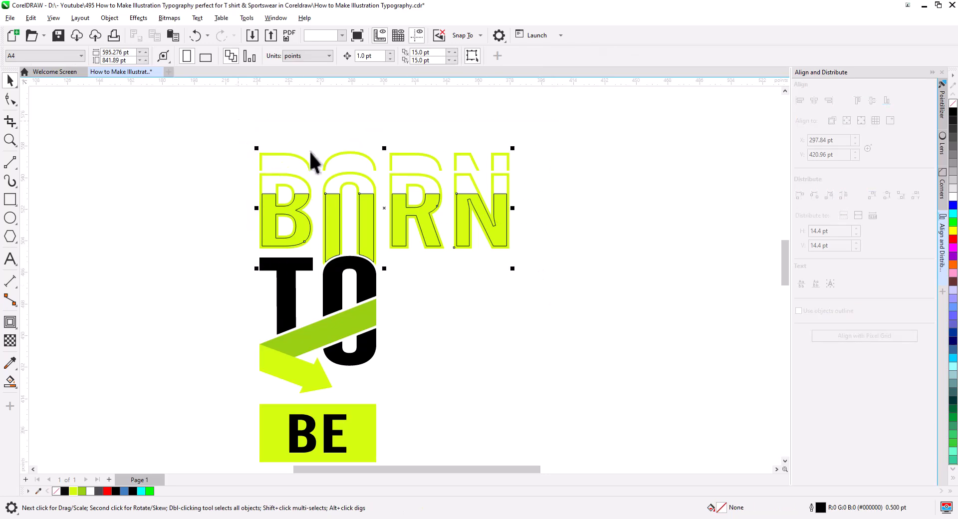
right_click(953, 103)
click(413, 297)
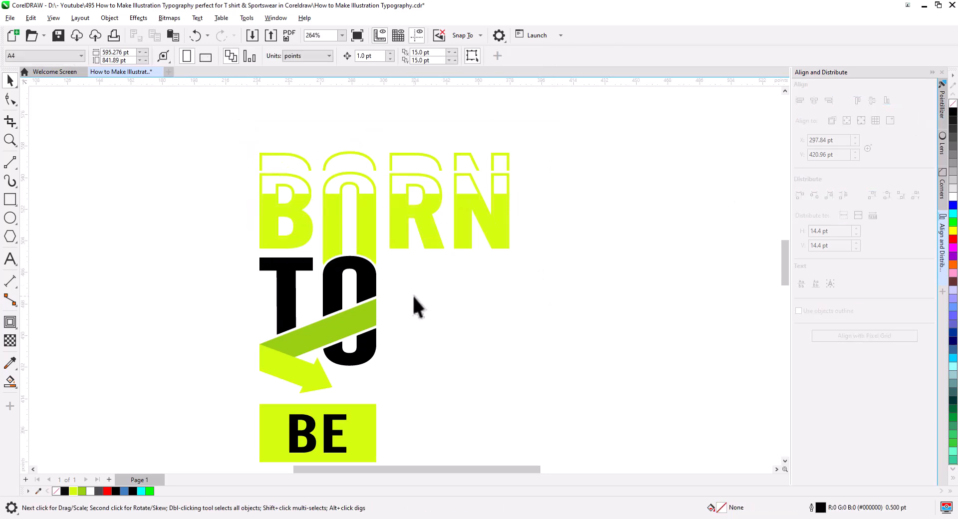
drag(432, 307, 430, 253)
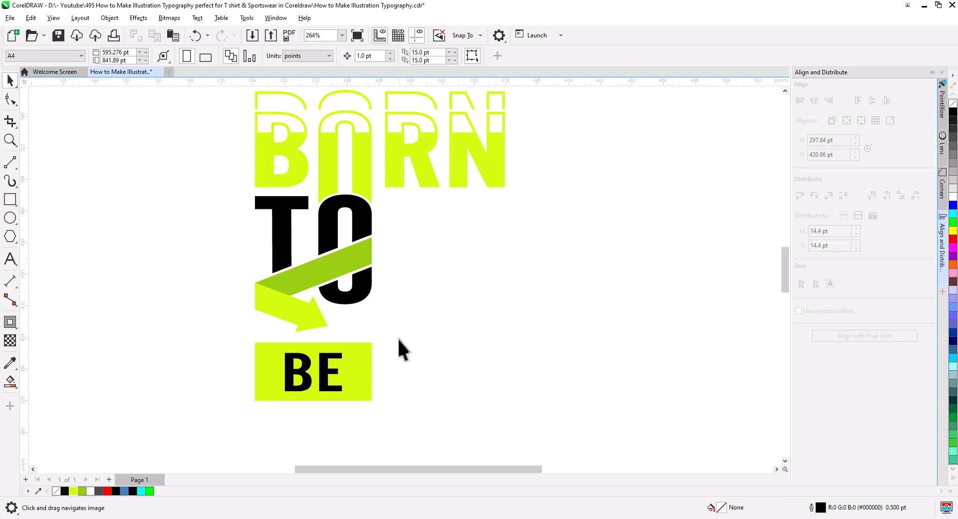
drag(462, 353, 425, 359)
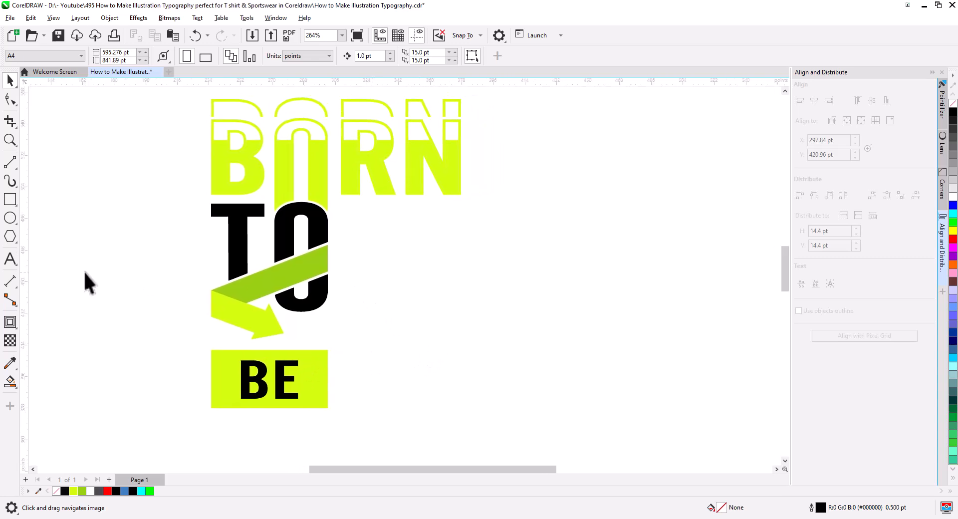
Draw a horizontal line along the top edge of T and lengthen it to about 189 pt, past the right side of N
click(6, 165)
drag(215, 202, 253, 203)
click(8, 84)
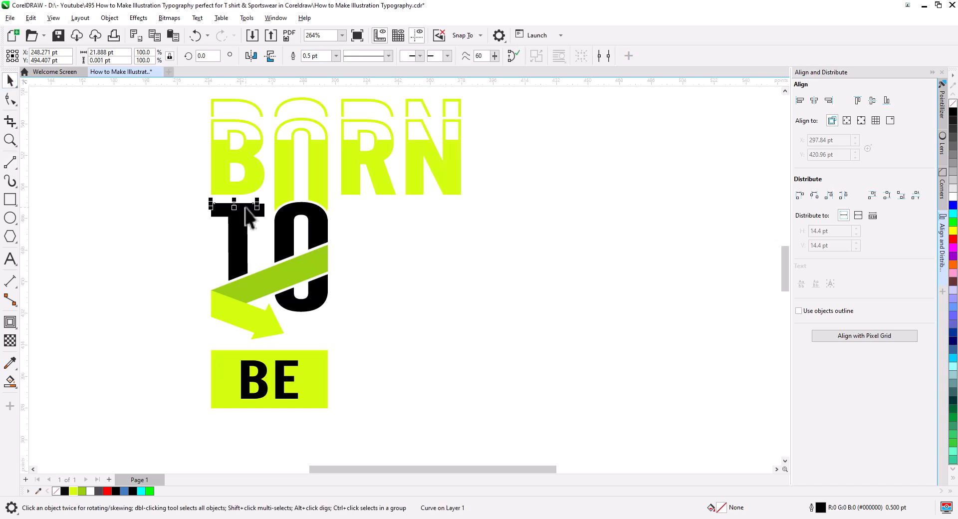
drag(258, 203, 550, 224)
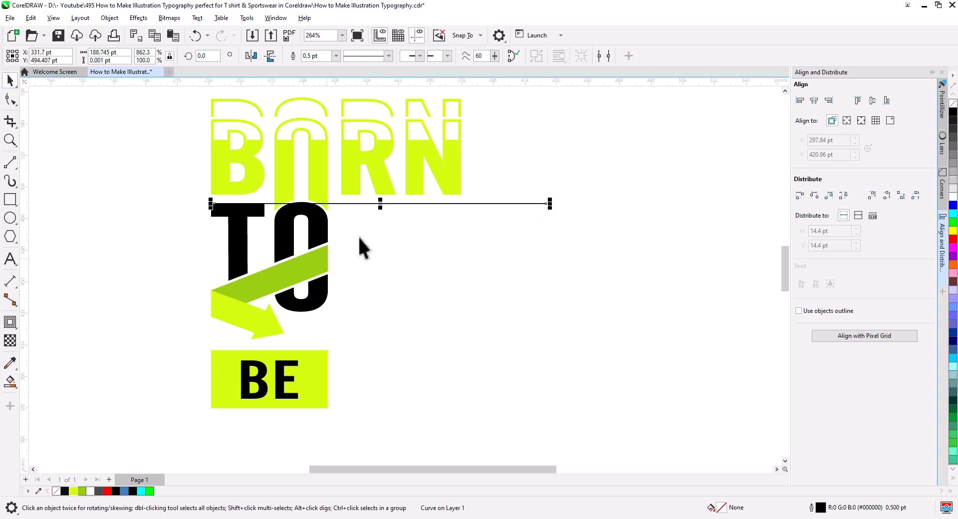
Copy the horizontal line down to the yellow box's bottom edge, and place another copy slightly above it, through the middle of BE
drag(317, 204, 324, 408)
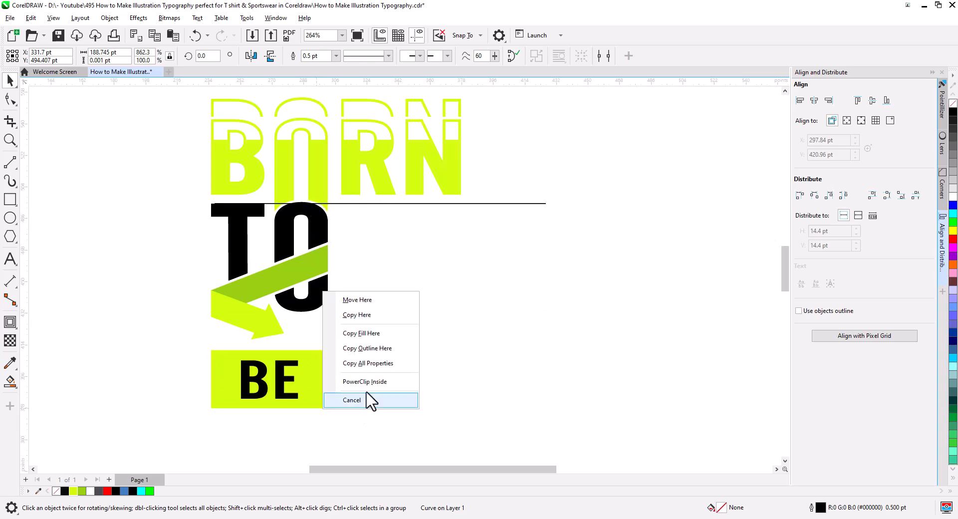
click(368, 317)
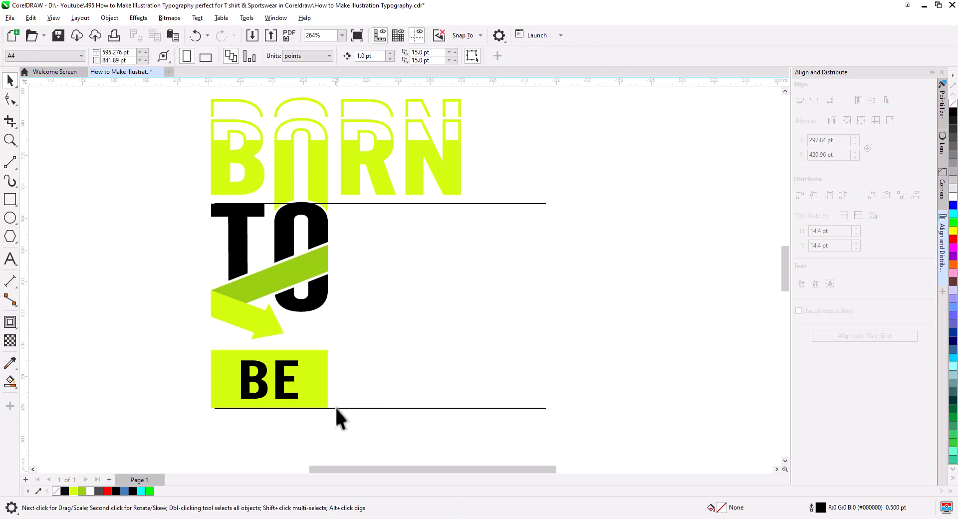
drag(330, 409, 329, 382)
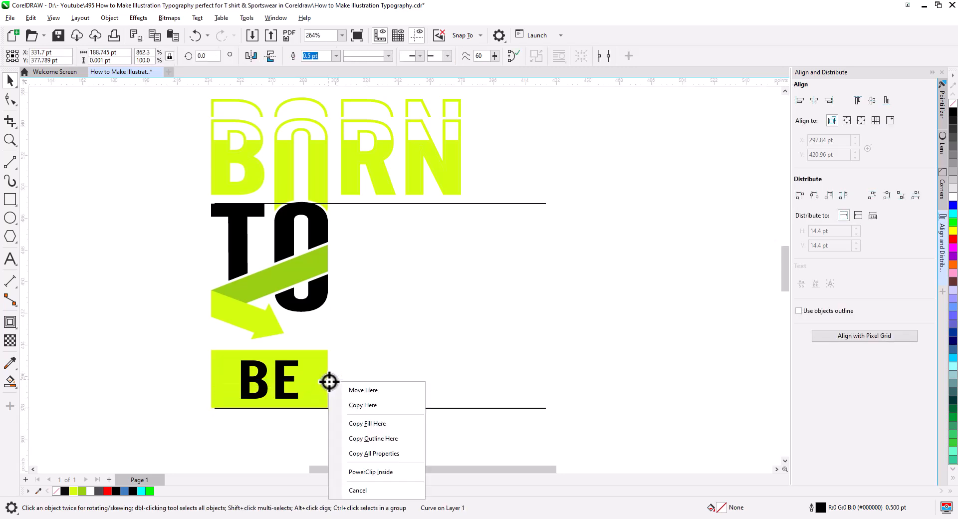
click(366, 405)
click(586, 345)
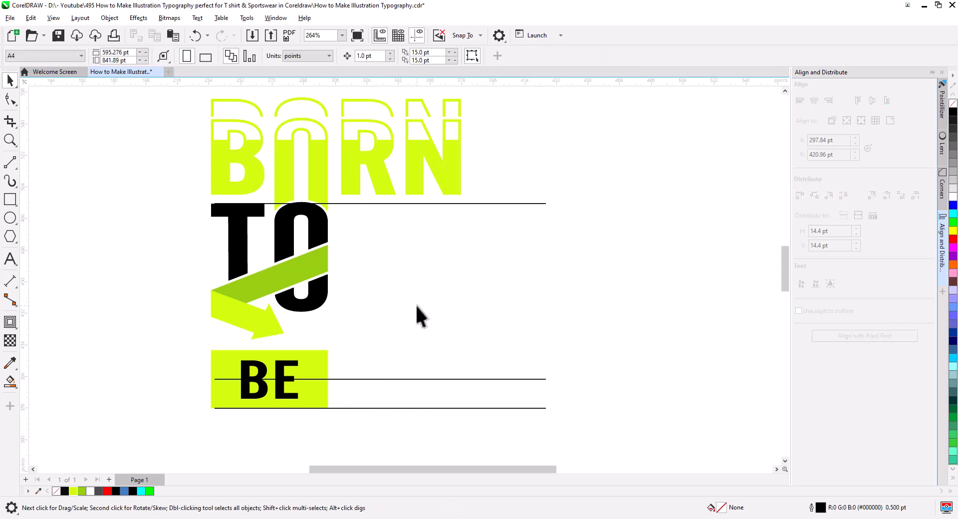
Draw a vertical line about 167 pt long down from the right edge of N, and copy it to the left edge of R
click(10, 163)
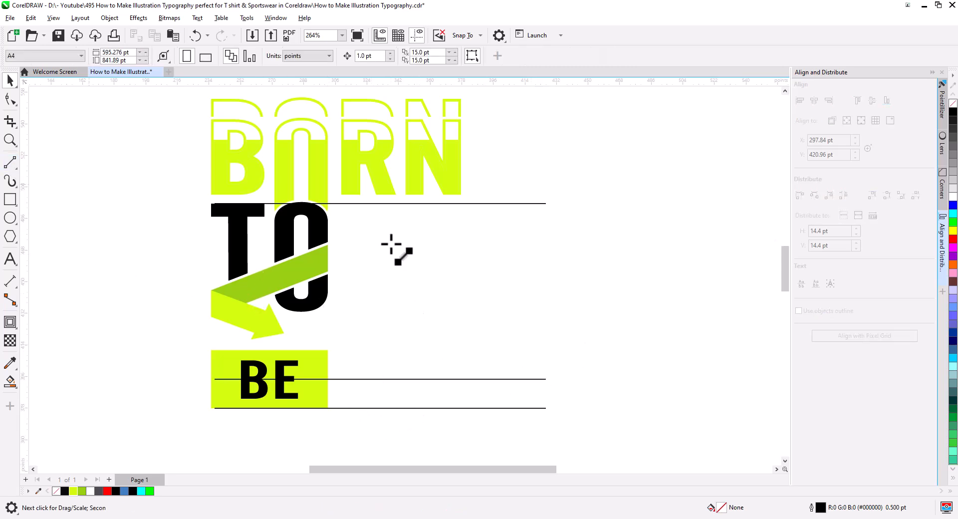
drag(461, 144, 474, 439)
key(space)
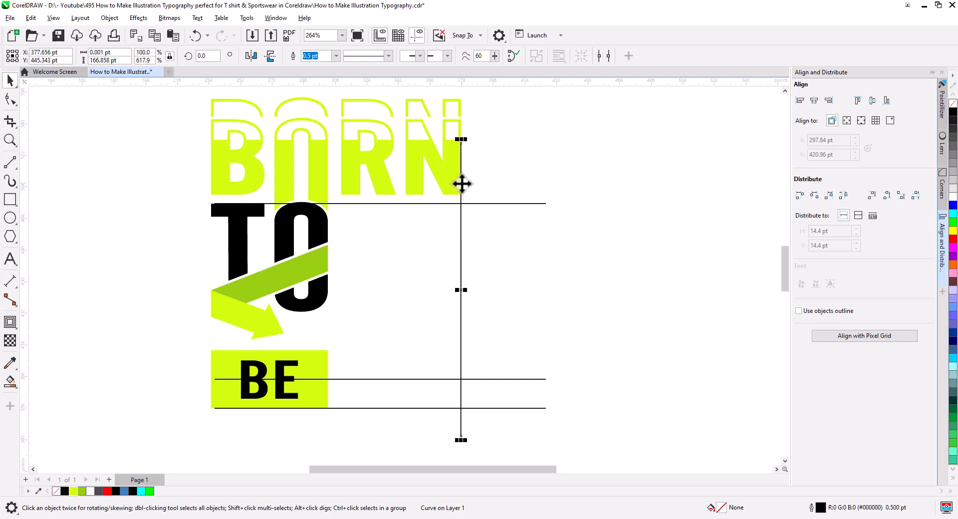
drag(462, 184, 343, 189)
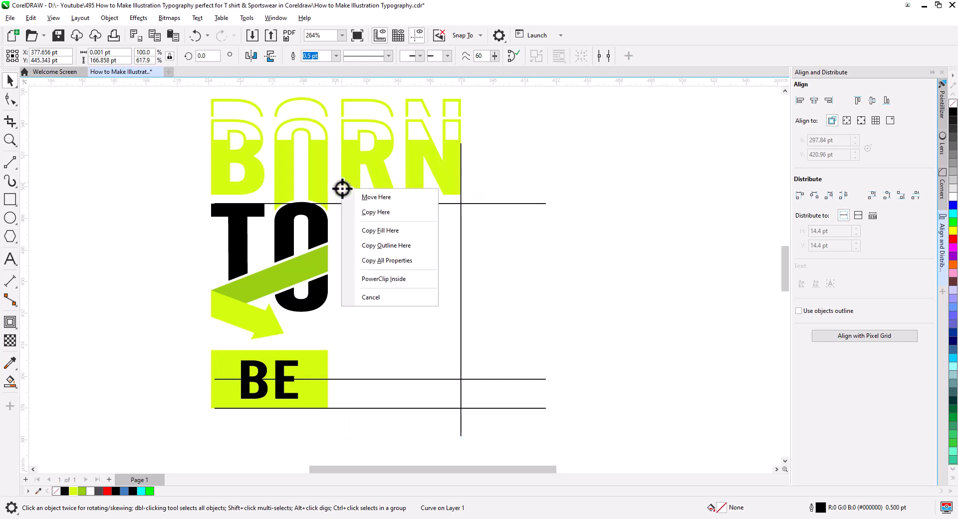
click(375, 212)
click(526, 302)
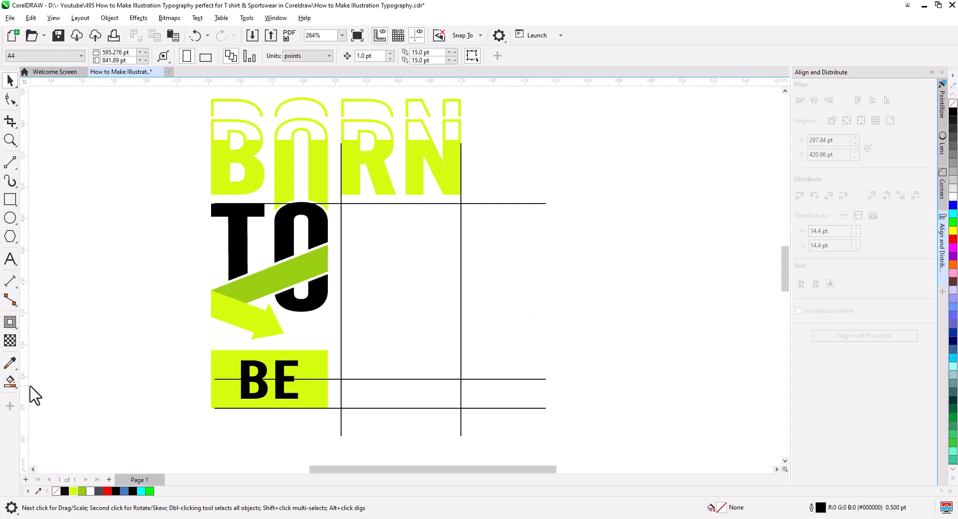
Smart-fill the area below RN enclosed by the two vertical lines, the top line and the line through BE with blue
click(10, 381)
click(376, 312)
key(space)
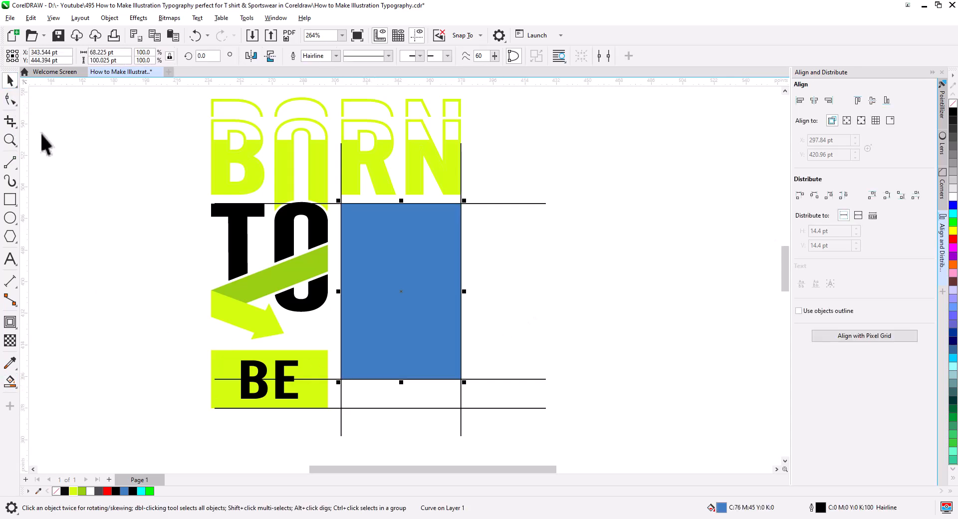
click(131, 289)
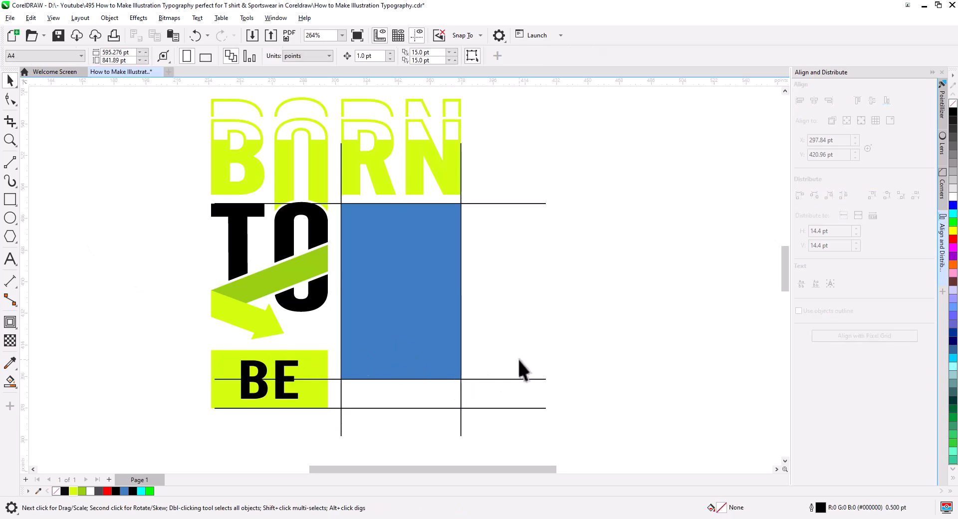
Delete both vertical lines, the line along the top of T and the line through BE, keeping the one under the yellow box
click(513, 380)
key(Delete)
click(460, 196)
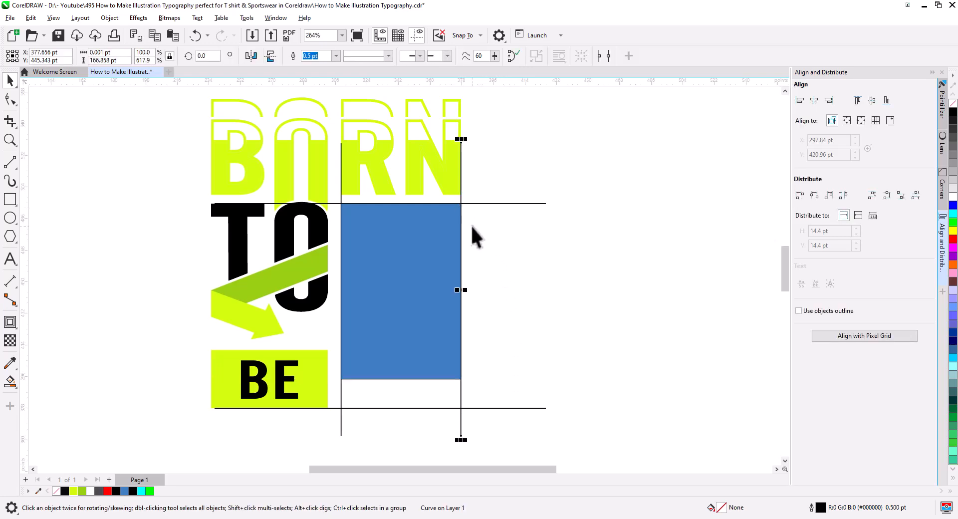
key(Delete)
click(474, 203)
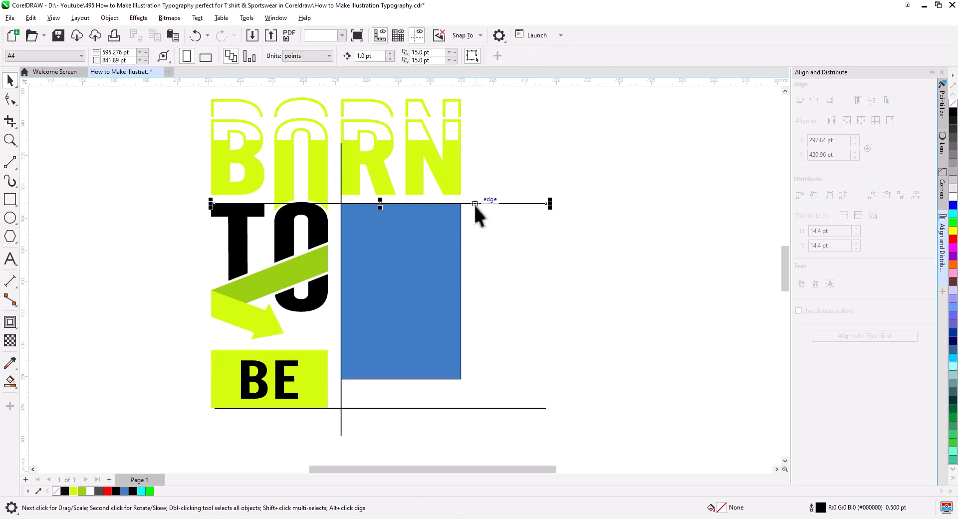
key(Delete)
click(341, 199)
key(Delete)
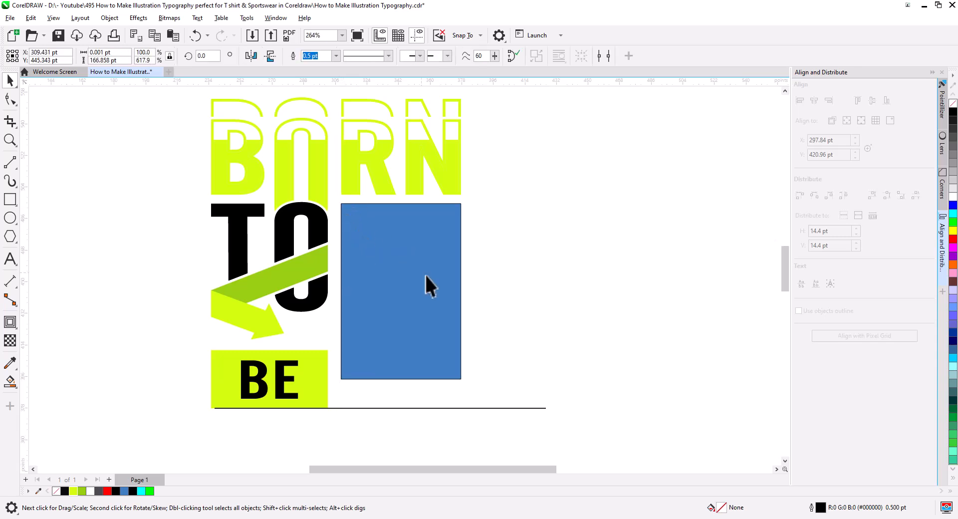
Draw a tall, narrow rectangle about 3.4 pt wide and 167 pt high in the empty area beside the artwork
scroll(425, 316, down, 2)
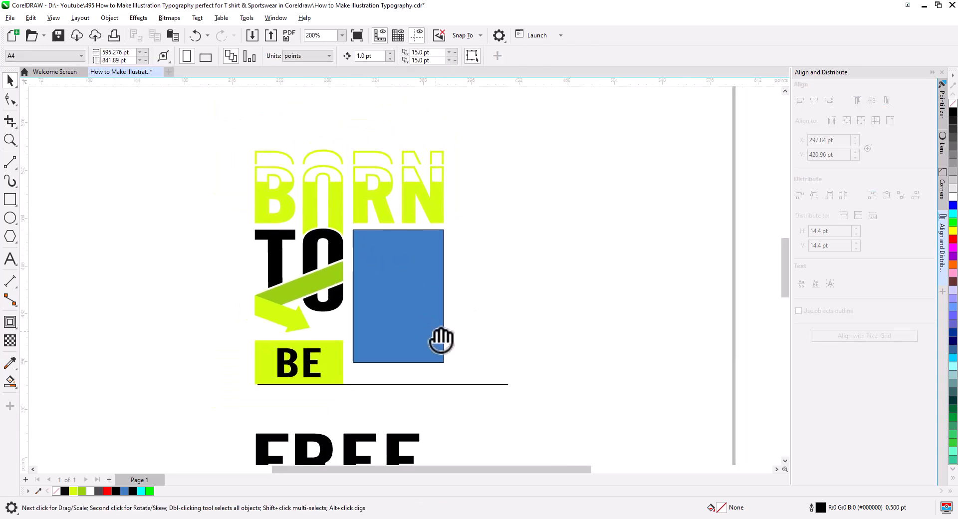
drag(438, 280, 360, 307)
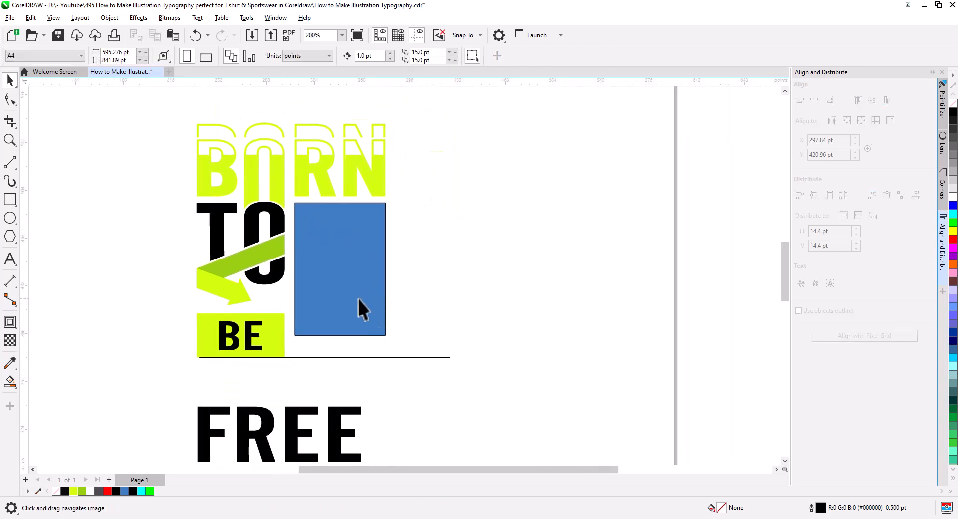
click(11, 199)
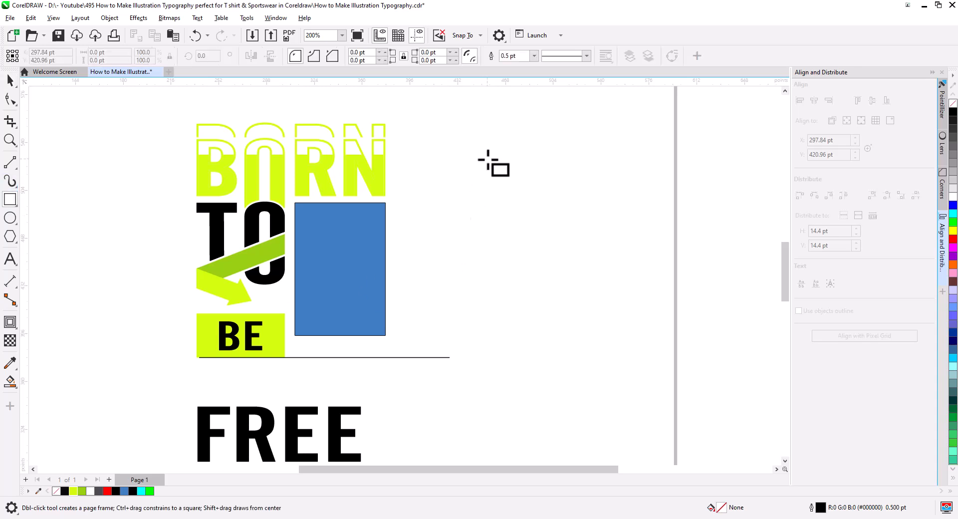
drag(488, 159, 491, 382)
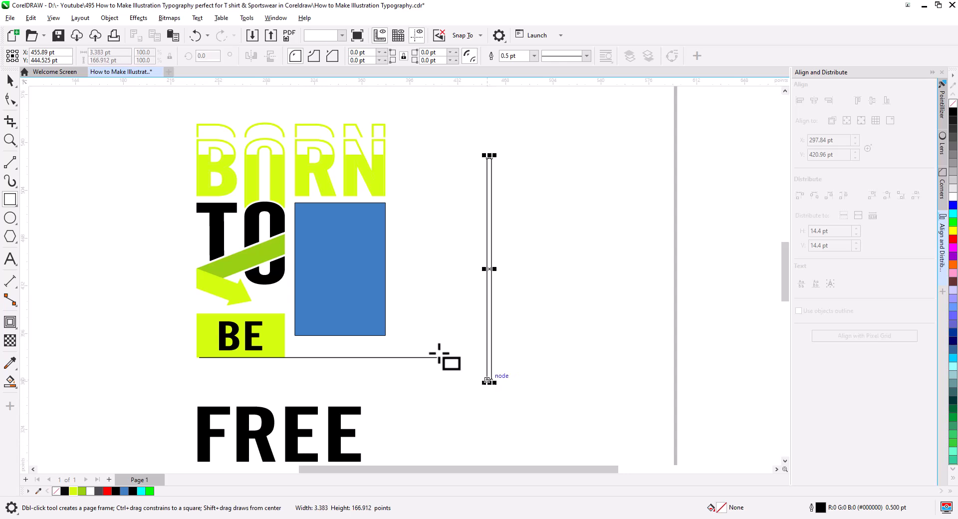
Rotate the narrow rectangle 45 degrees into a diagonal strip and move it up and to the right
click(10, 80)
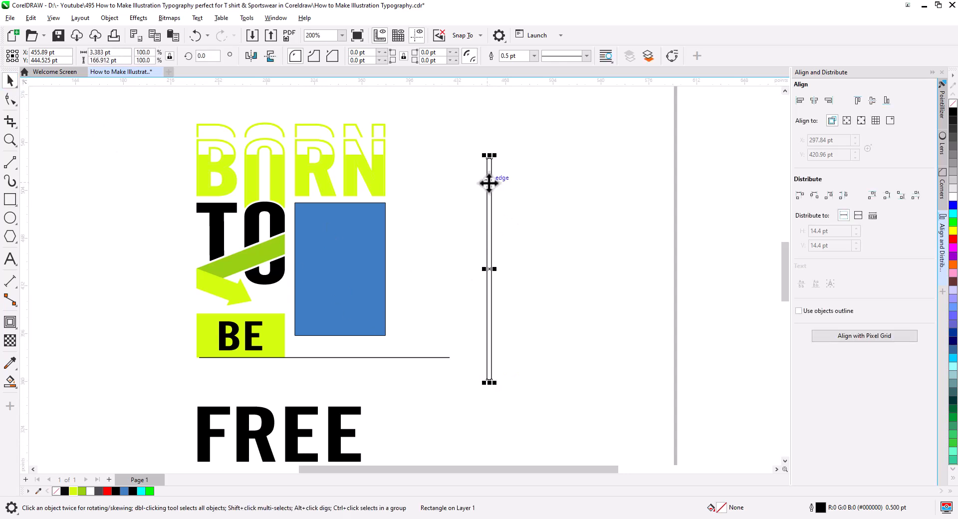
click(489, 183)
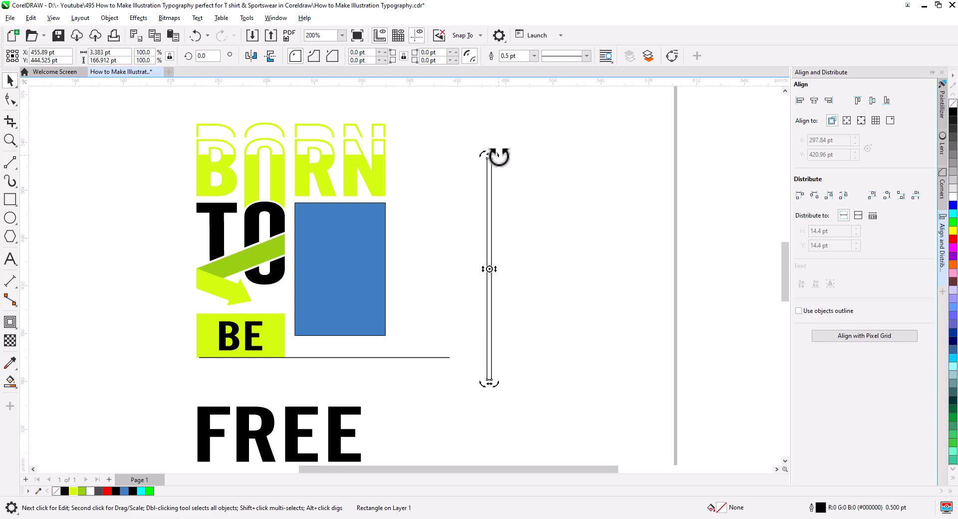
drag(499, 157, 391, 175)
click(512, 283)
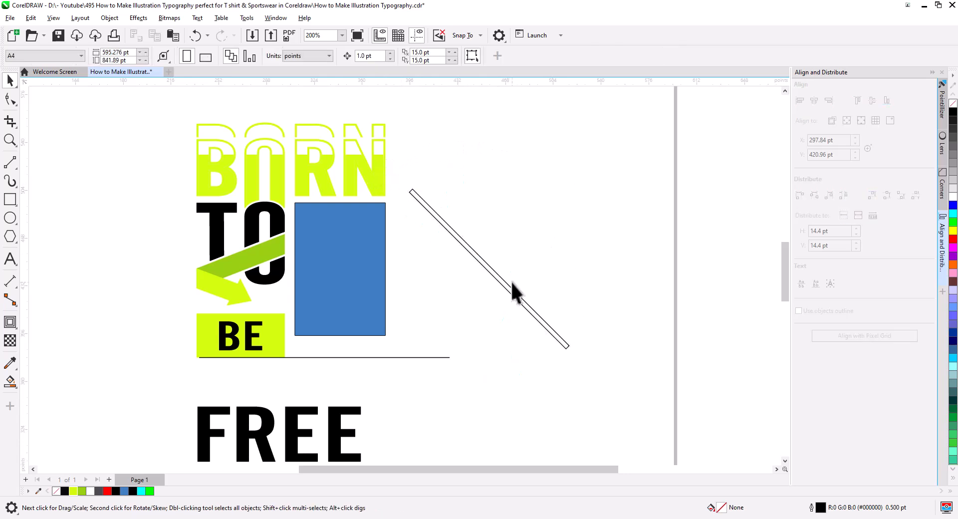
drag(504, 283, 579, 197)
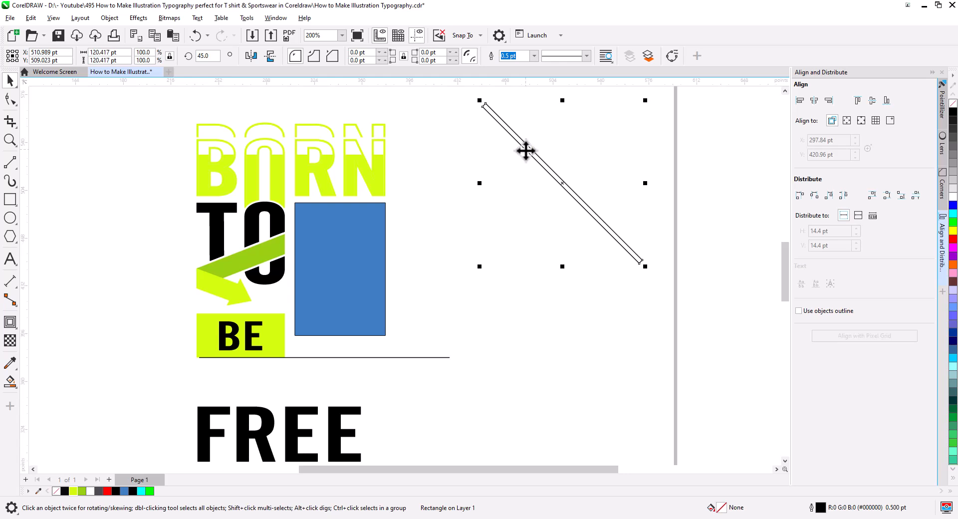
Duplicate the diagonal strip straight down 16 times at an even spacing of about 13.4 pt
drag(526, 150, 525, 167)
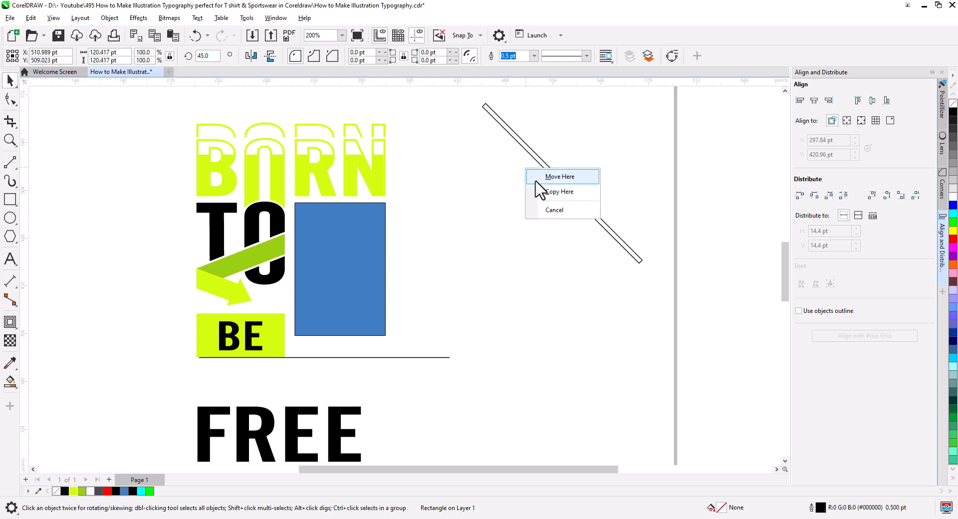
click(539, 190)
key(ctrl+r)
key(ctrl+r)
key(ctrl+r)
key(ctrl+r)
key(ctrl+r)
key(ctrl+r)
key(ctrl+r)
key(ctrl+r)
key(ctrl+r)
key(ctrl+r)
key(ctrl+r)
key(ctrl+r)
key(ctrl+r)
key(ctrl+r)
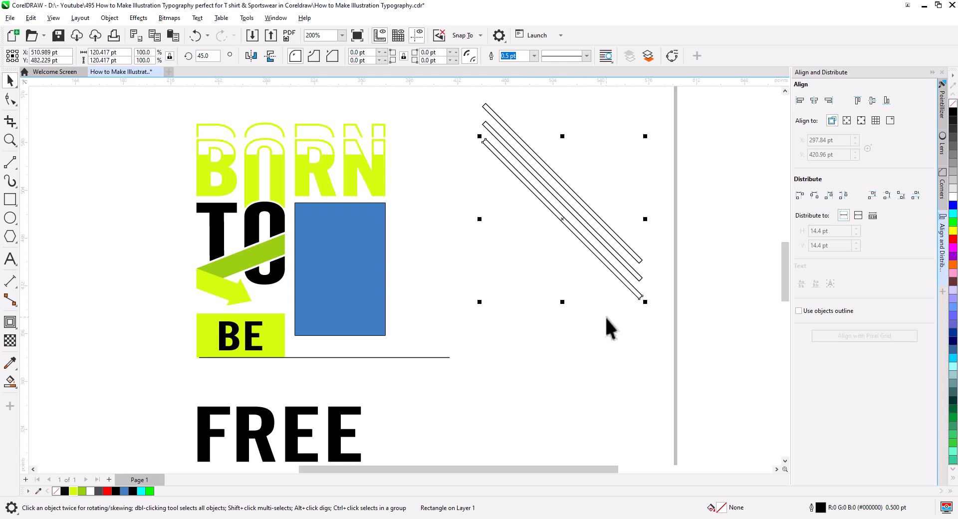
Combine all the diagonal strips into one object and position it over the blue rectangle so that it covers it completely
scroll(601, 307, down, 2)
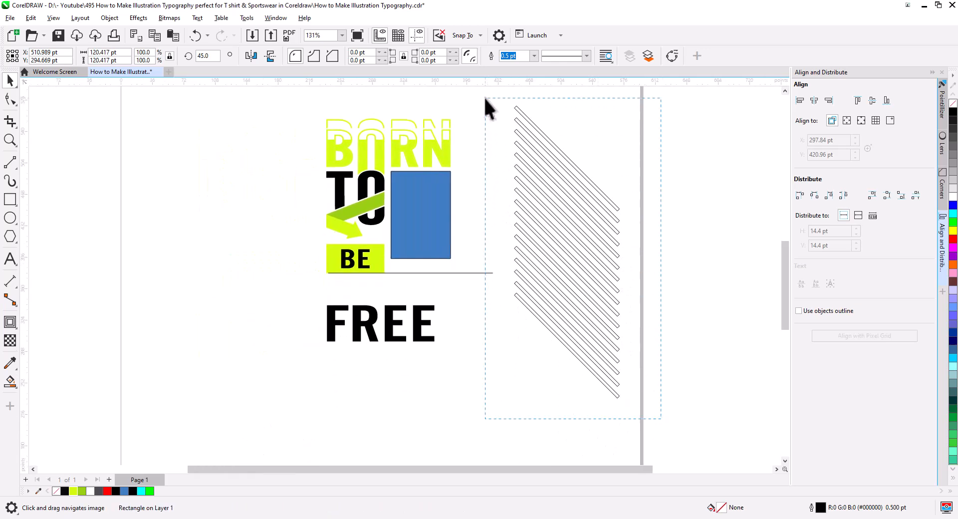
drag(485, 98, 398, 121)
key(ctrl+l)
scroll(437, 207, up, 4)
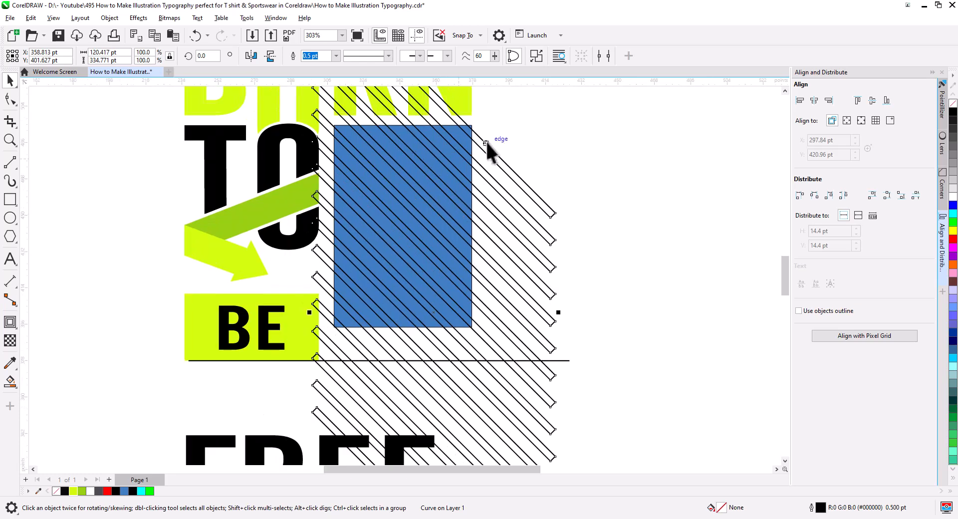
drag(486, 143, 479, 147)
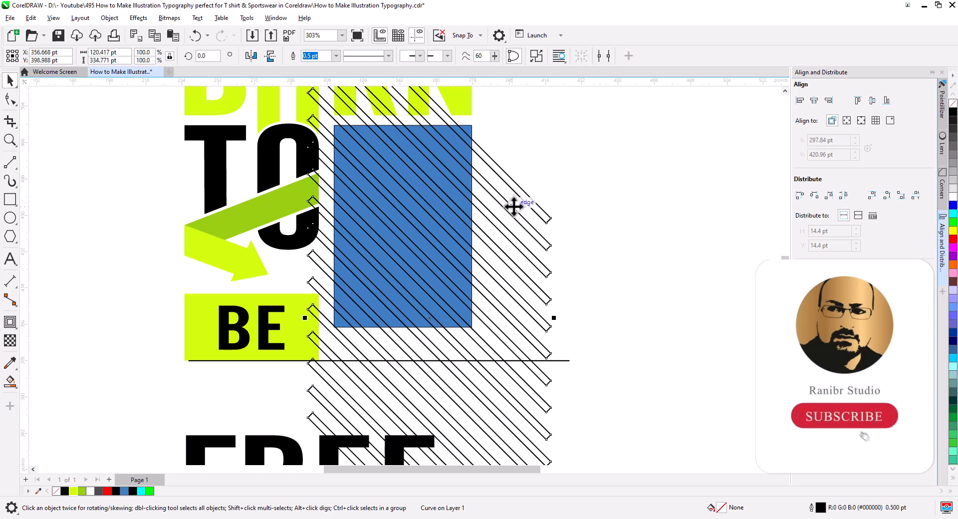
key(Down)
key(Down)
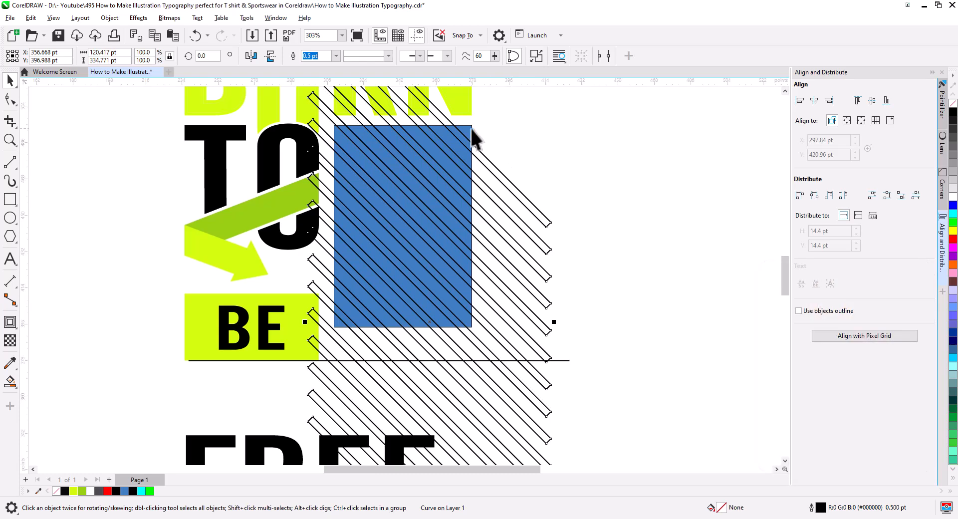
Intersect the diagonal strips with the blue rectangle, and delete the original strips and rectangle so only the blue stripes remain
shift+click(461, 139)
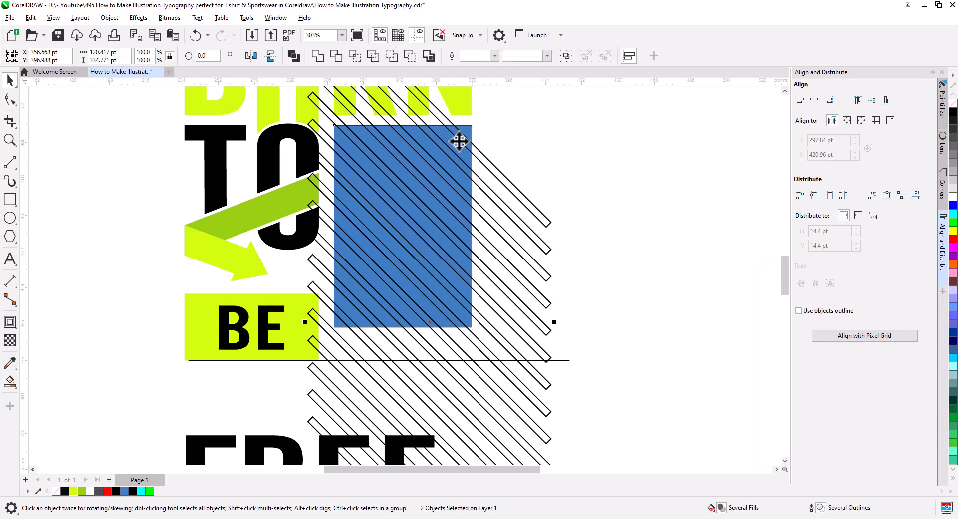
click(354, 56)
click(500, 179)
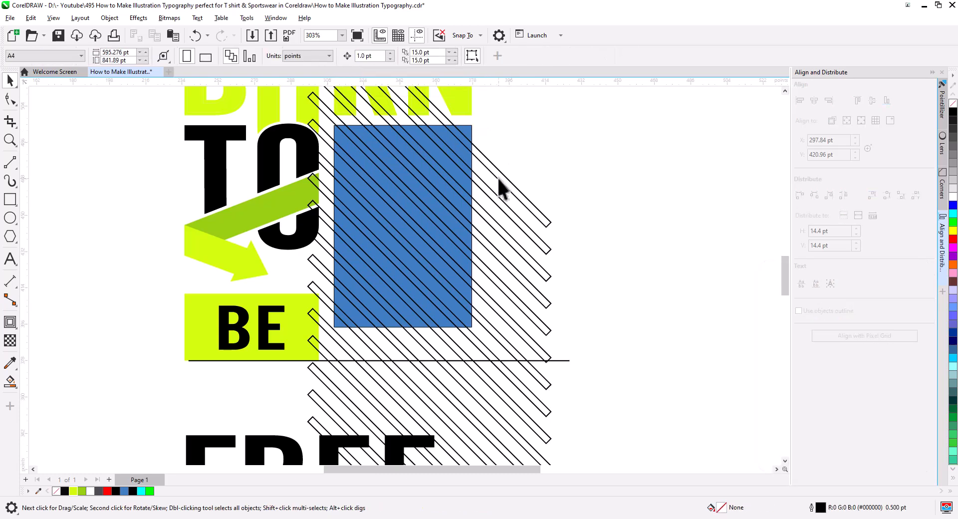
click(498, 178)
key(Delete)
click(472, 149)
key(Delete)
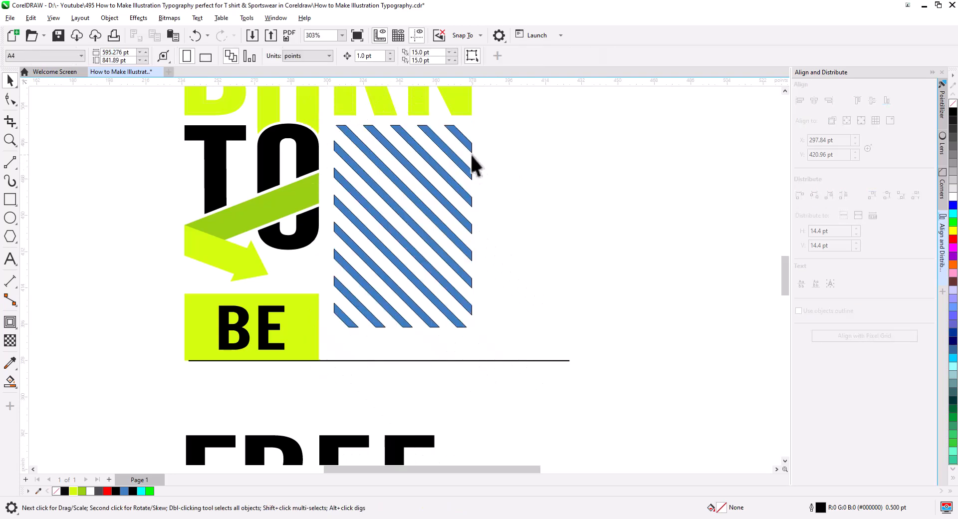
Fill the diagonal stripes with dark grey #4D4D4F and remove their outline
click(460, 163)
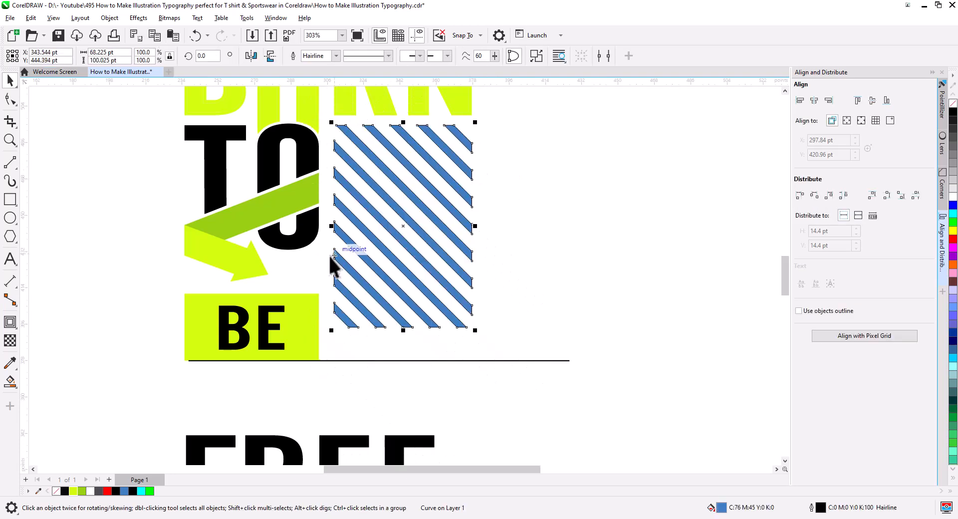
click(99, 491)
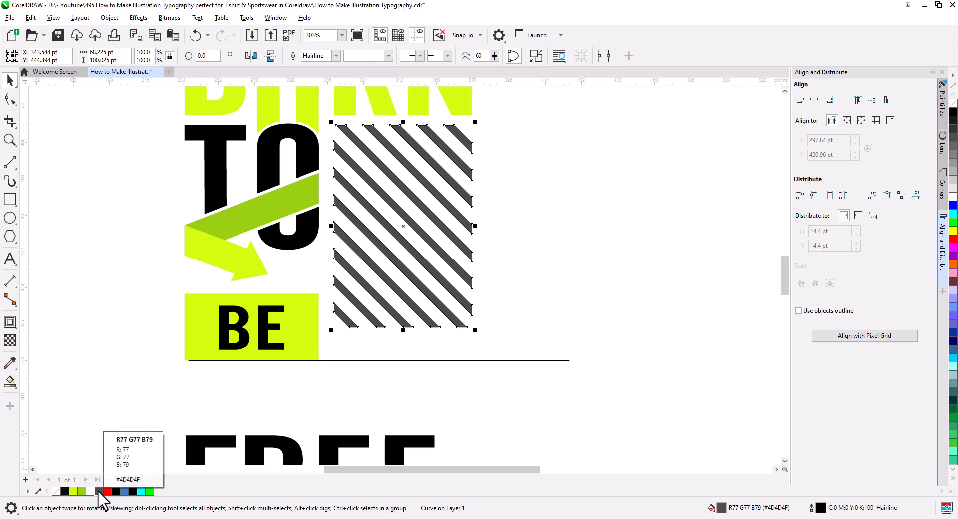
click(695, 205)
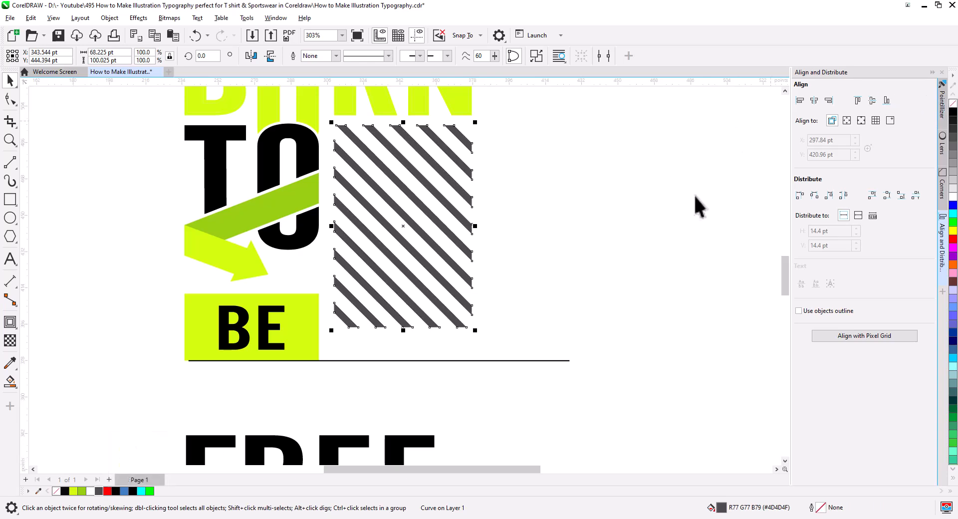
Move the word FREE up to the right of the striped panel and rotate it to 270 degrees so it reads downward
drag(402, 454, 687, 206)
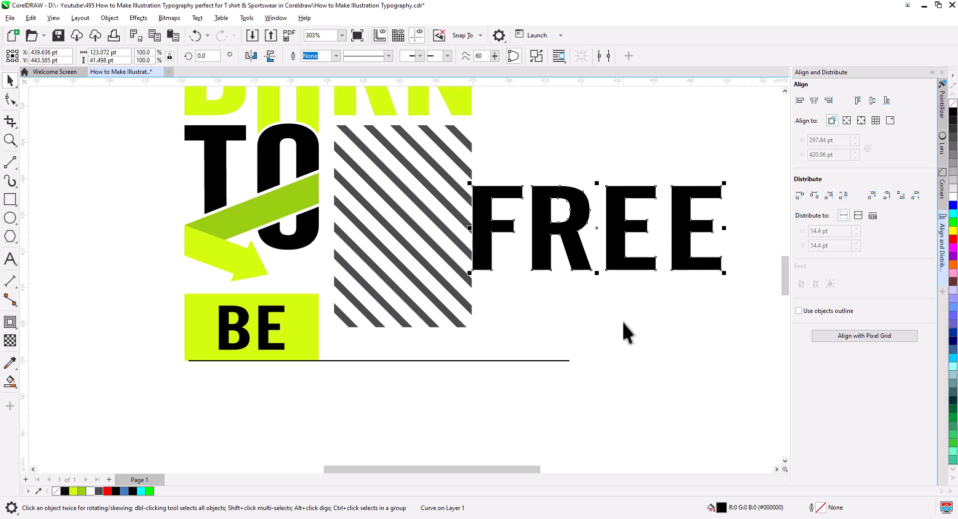
click(703, 268)
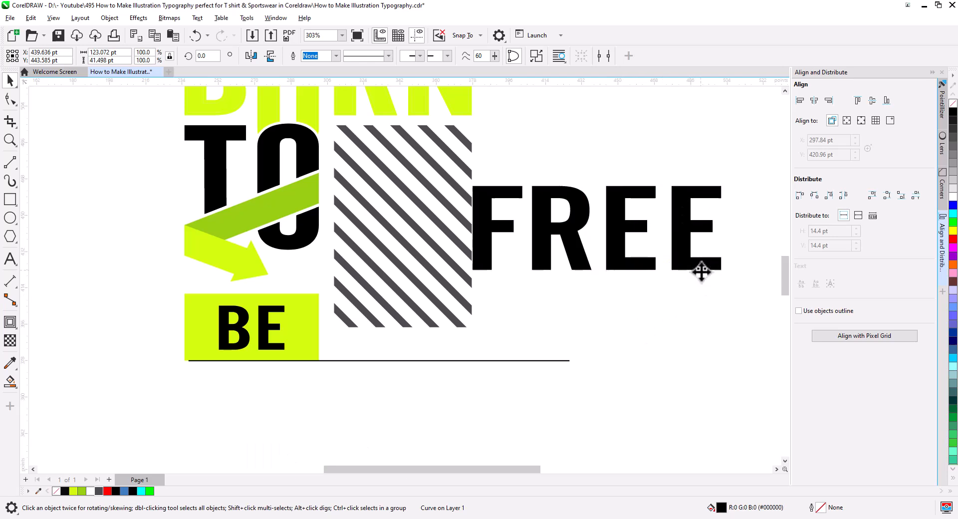
drag(726, 277, 550, 329)
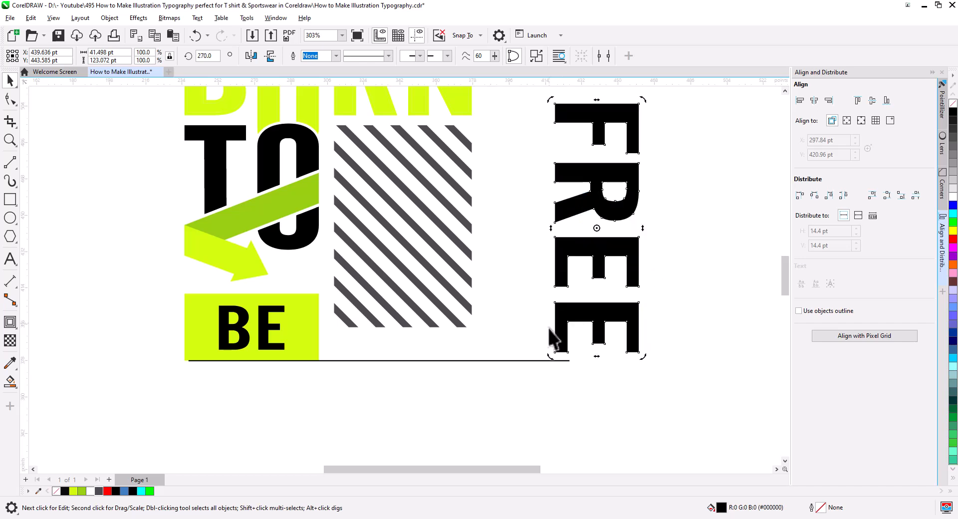
Align the bottom of the rotated FREE with the horizontal line under the BE box
shift+click(355, 360)
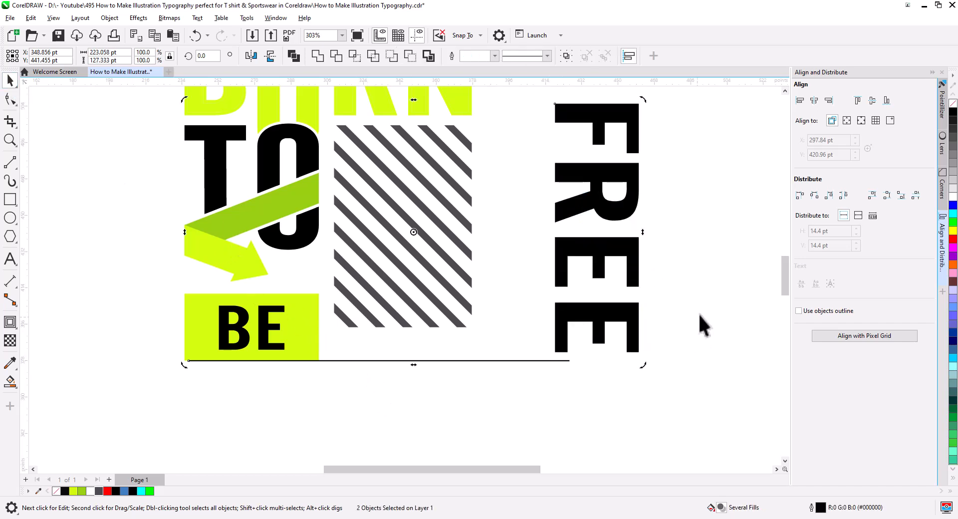
click(887, 101)
click(643, 322)
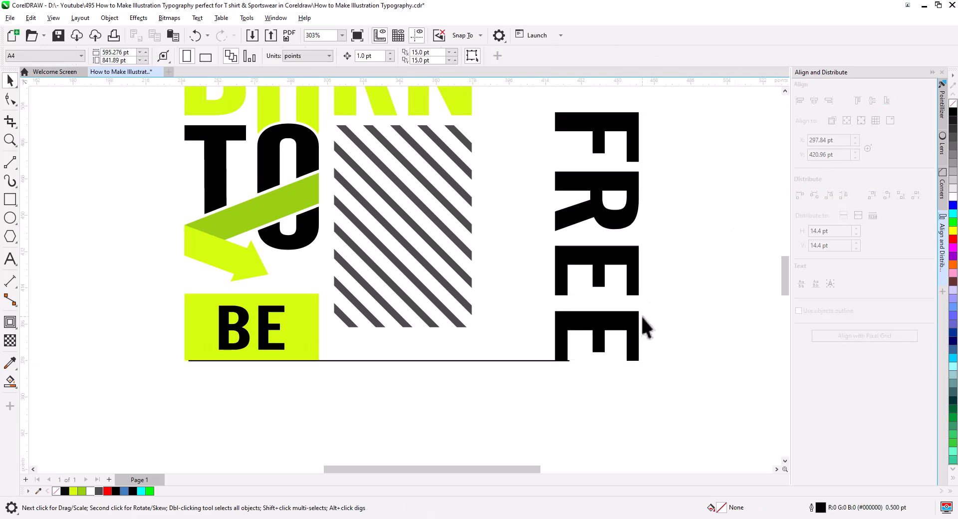
Centre the rotated FREE horizontally on the diagonal-striped panel
click(641, 333)
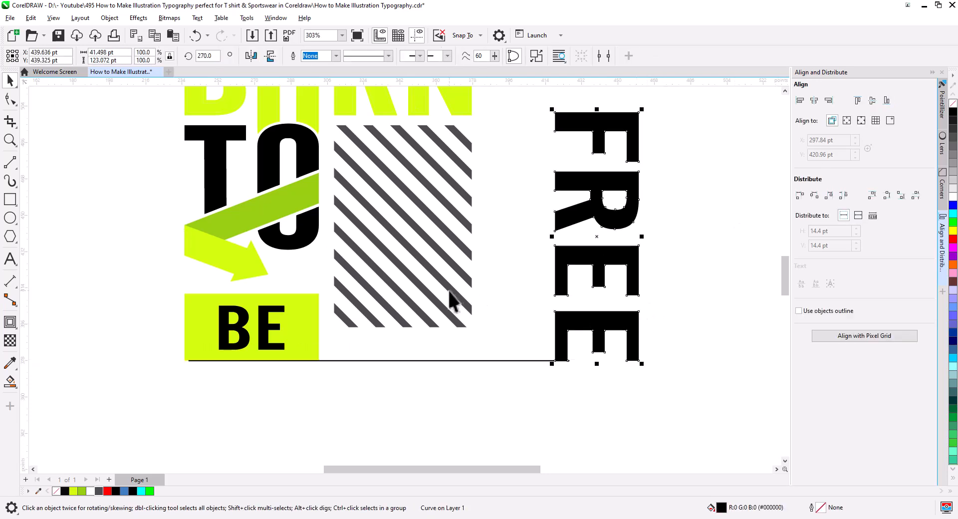
shift+click(455, 305)
click(815, 101)
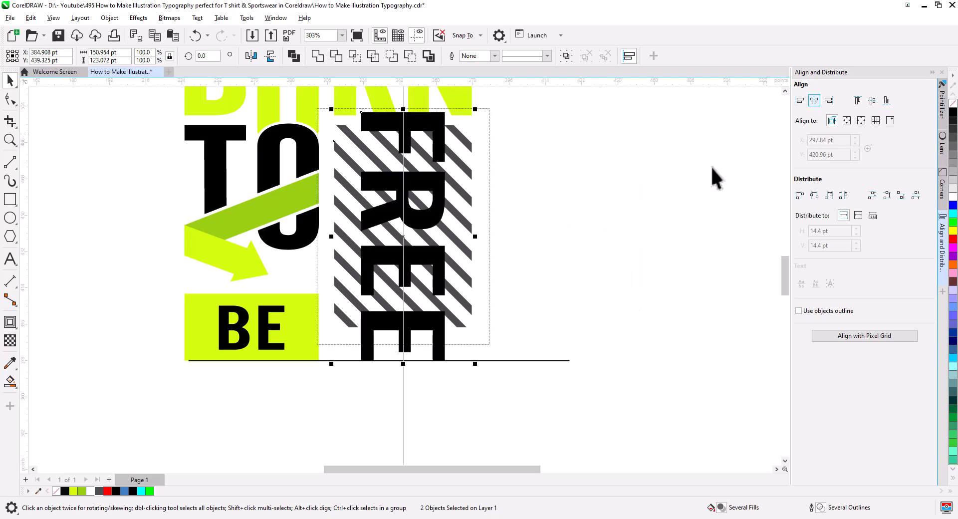
click(665, 185)
Scale FREE down proportionally to about 30 by 88 pt, keeping its bottom on the line, and recentre it horizontally on the stripes
click(439, 144)
drag(448, 104, 427, 168)
shift+click(449, 290)
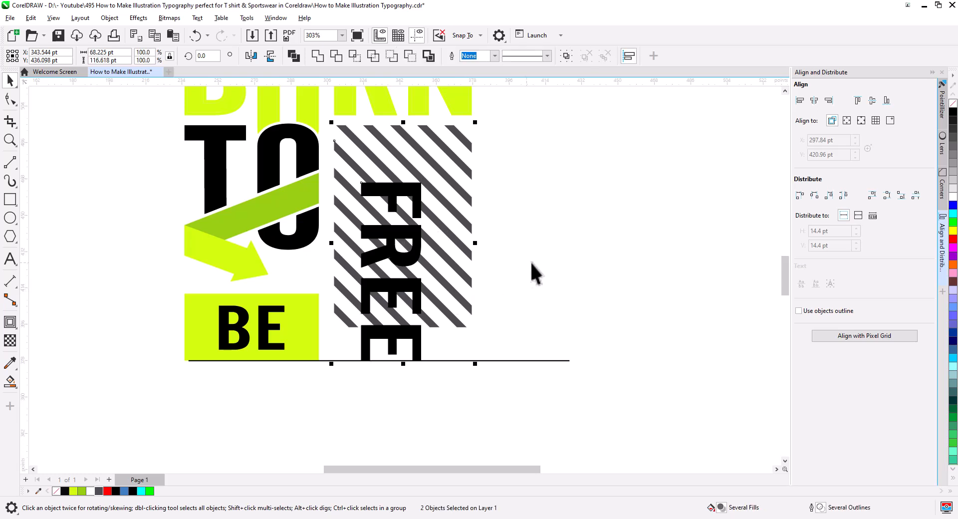
click(814, 100)
click(609, 266)
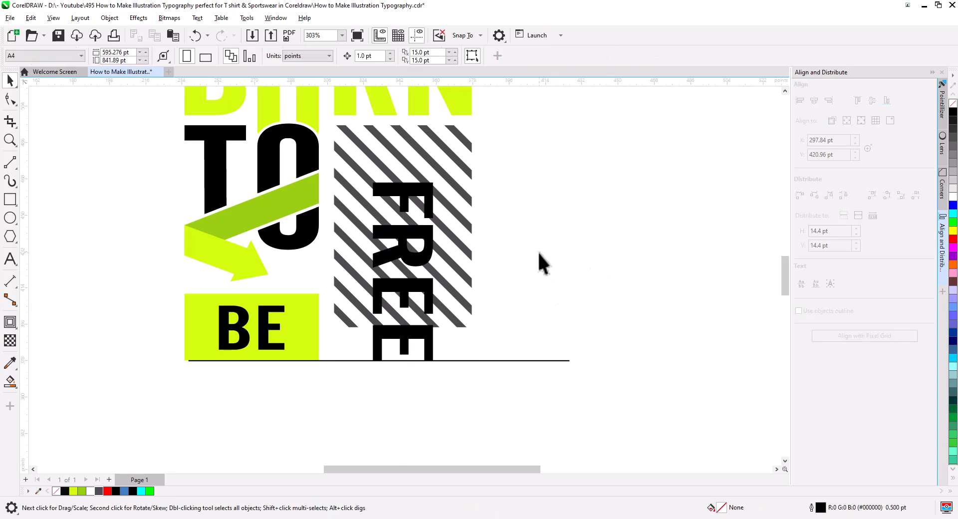
Delete the horizontal guide line under the BE box and FREE
scroll(516, 289, down, 3)
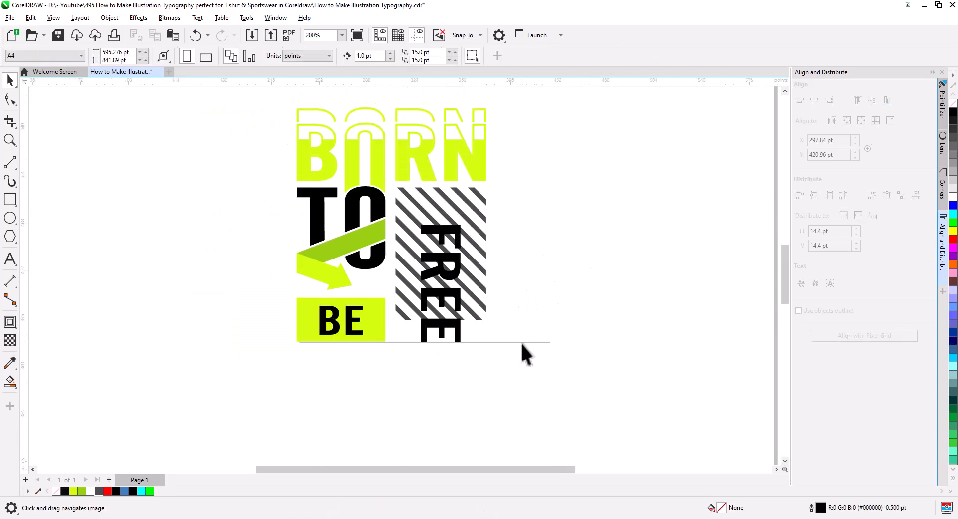
click(522, 343)
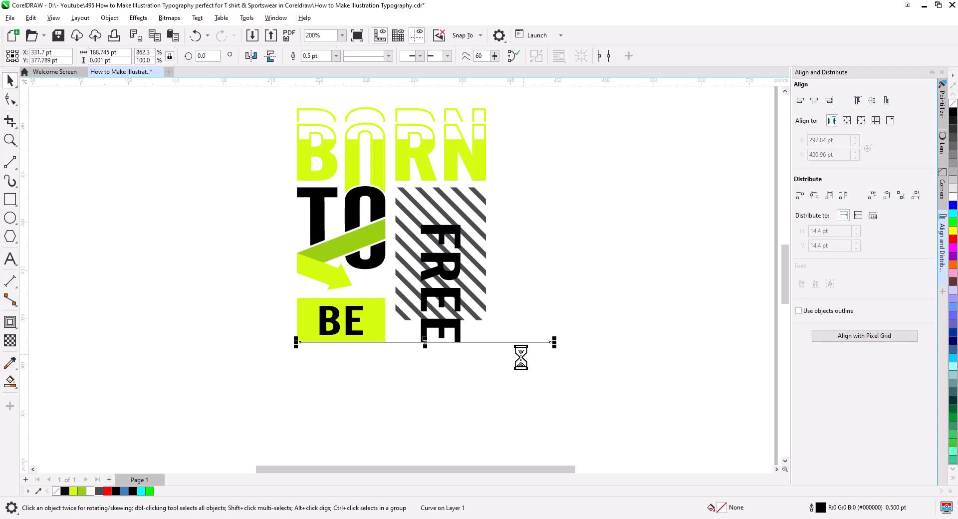
key(Delete)
Fill the letters of TO and the word FREE with white #FFFFFF
click(439, 320)
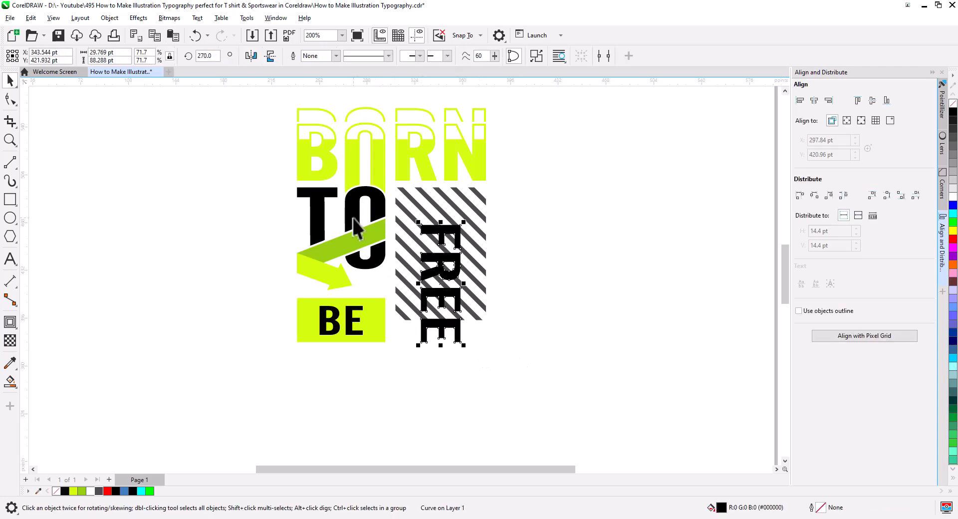
shift+click(369, 252)
drag(265, 169, 396, 273)
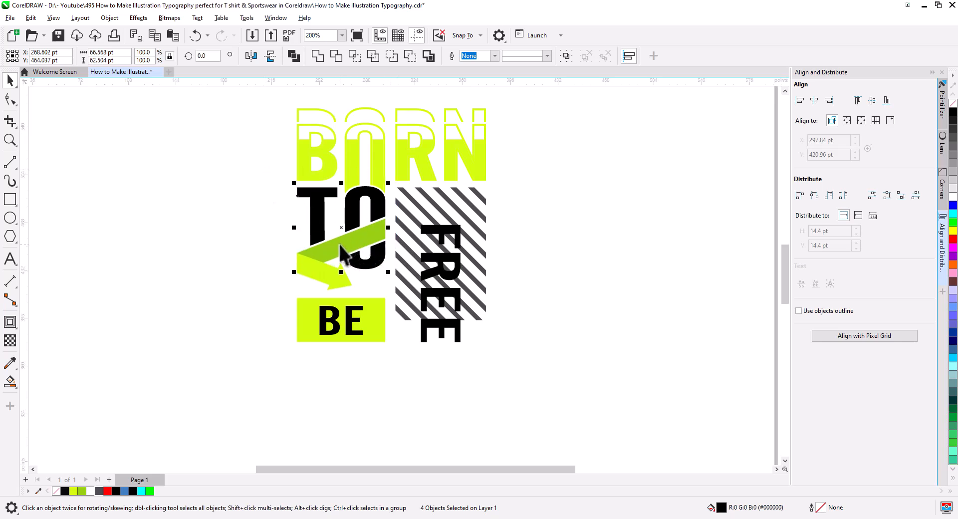
shift+click(441, 299)
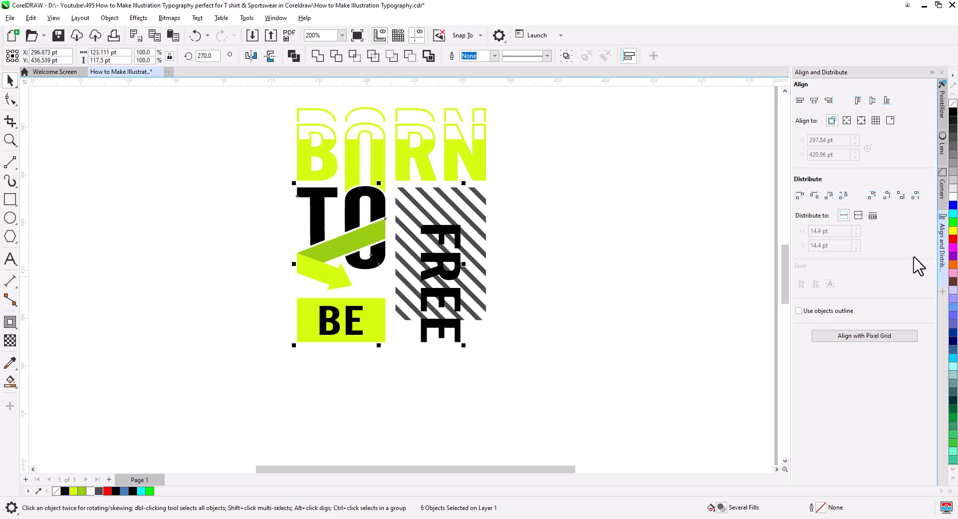
click(952, 198)
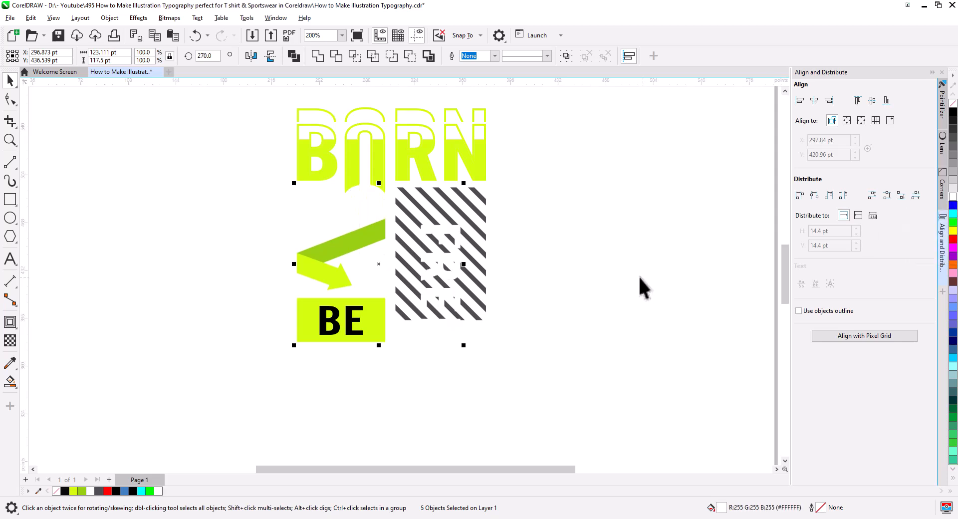
click(547, 274)
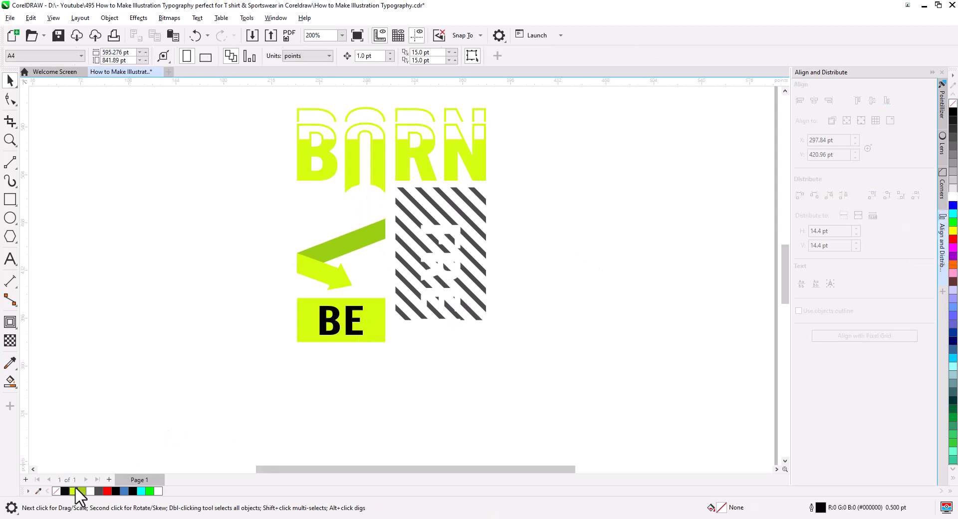
Draw a background rectangle about 177 by 211 pt around the whole design, fill it with near-black #0A0A0C and place it behind everything
click(10, 200)
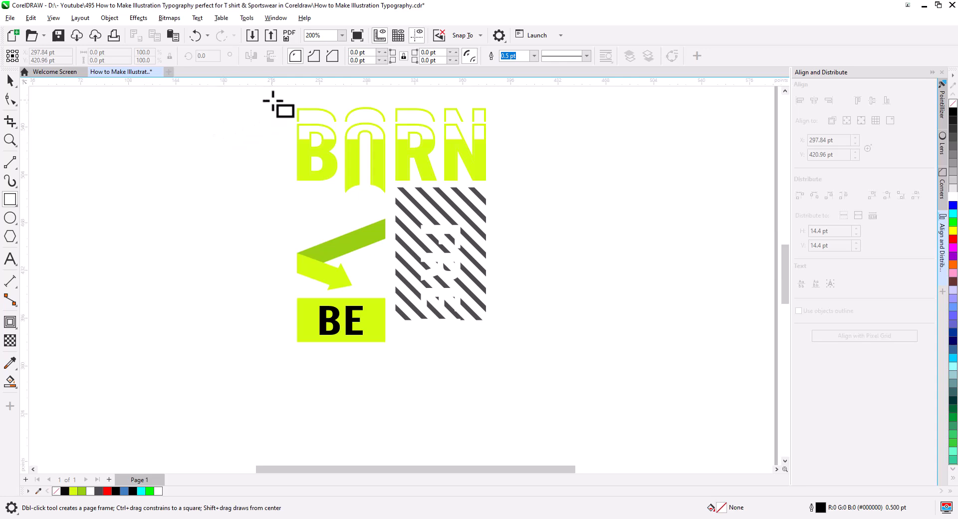
mouse_move(274, 95)
mouse_down()
mouse_move(293, 147)
mouse_move(521, 384)
mouse_move(509, 375)
mouse_up()
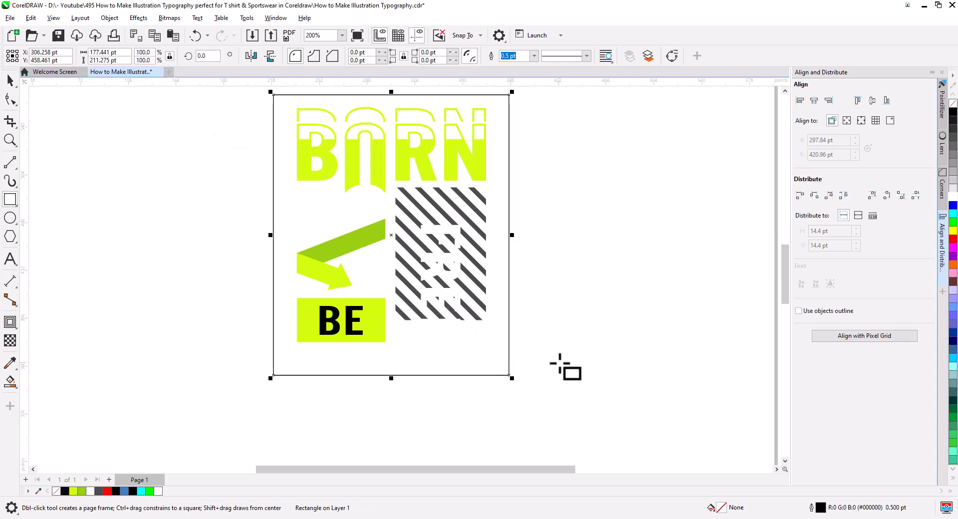
click(64, 491)
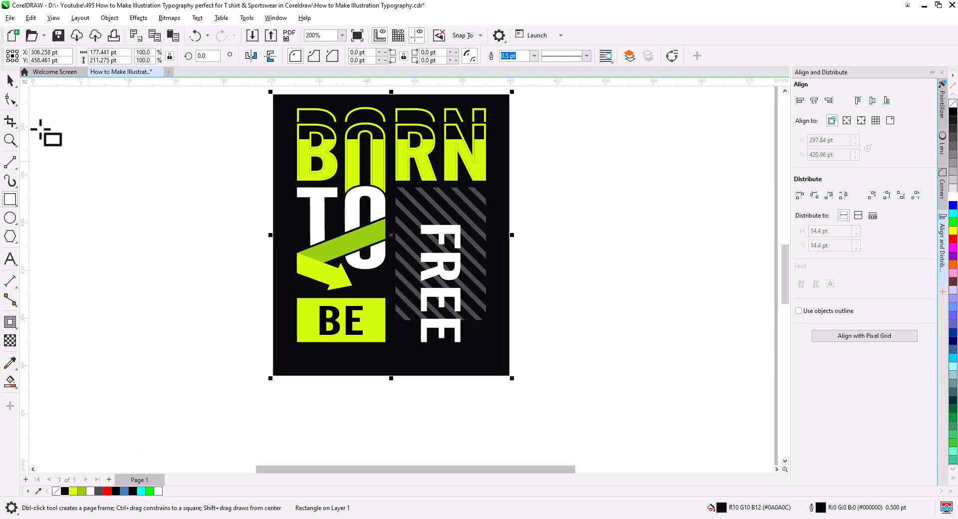
click(10, 80)
click(175, 225)
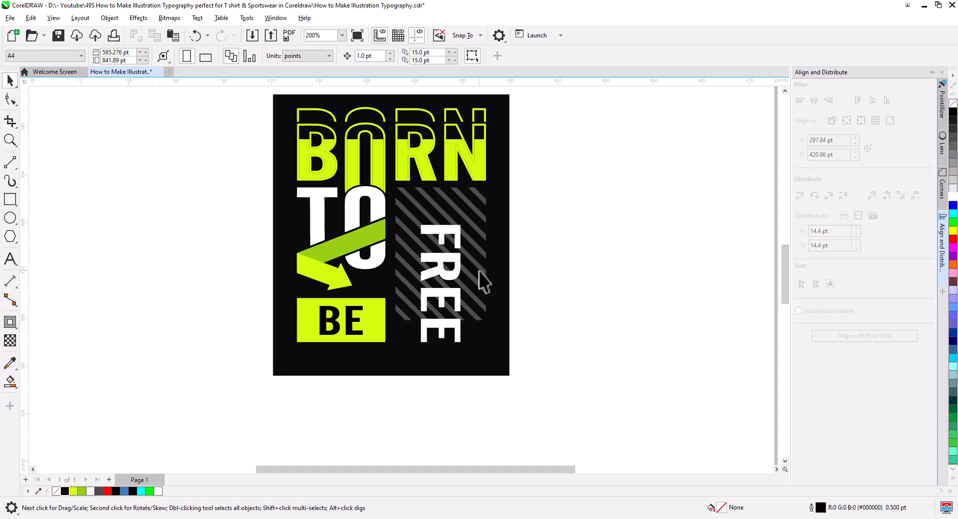
Give the solid yellow fills of N, R, B and the O's right stem in BORN a yellow #D0FC0B outline of 0.5 pt
click(507, 265)
click(547, 250)
scroll(469, 180, up, 3)
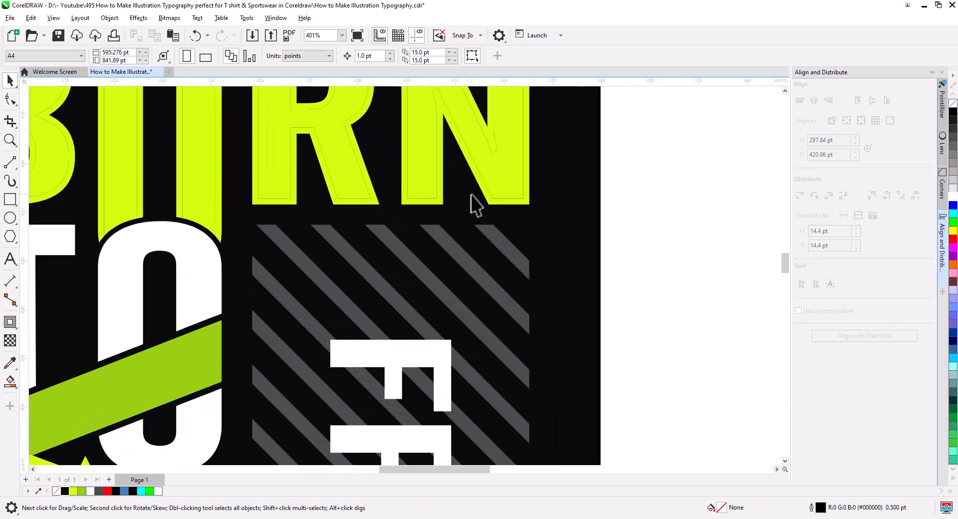
scroll(510, 289, up, 2)
click(516, 250)
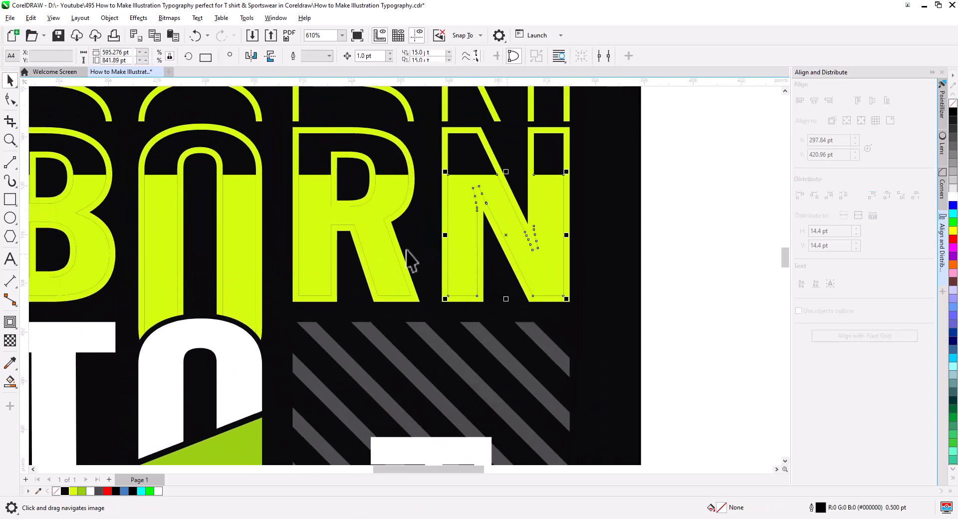
shift+click(378, 238)
shift+click(234, 239)
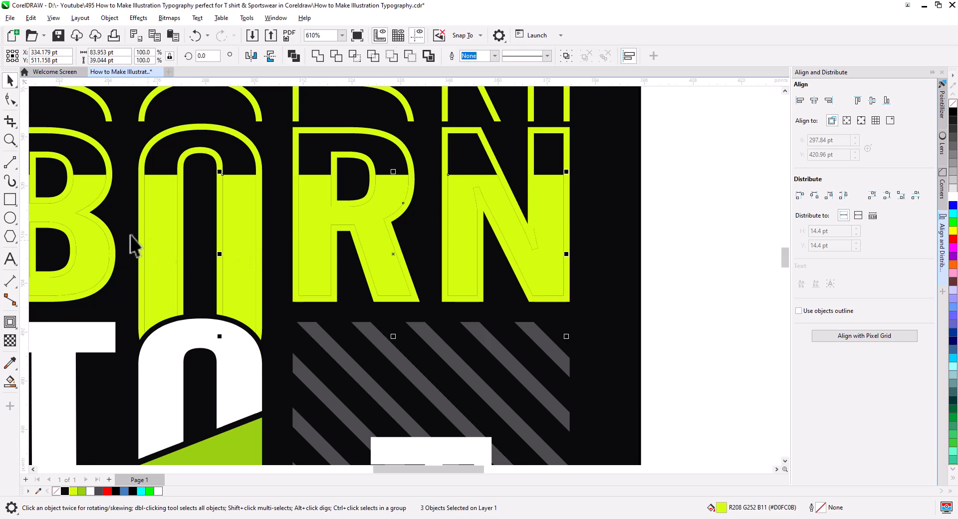
shift+click(88, 244)
right_click(73, 492)
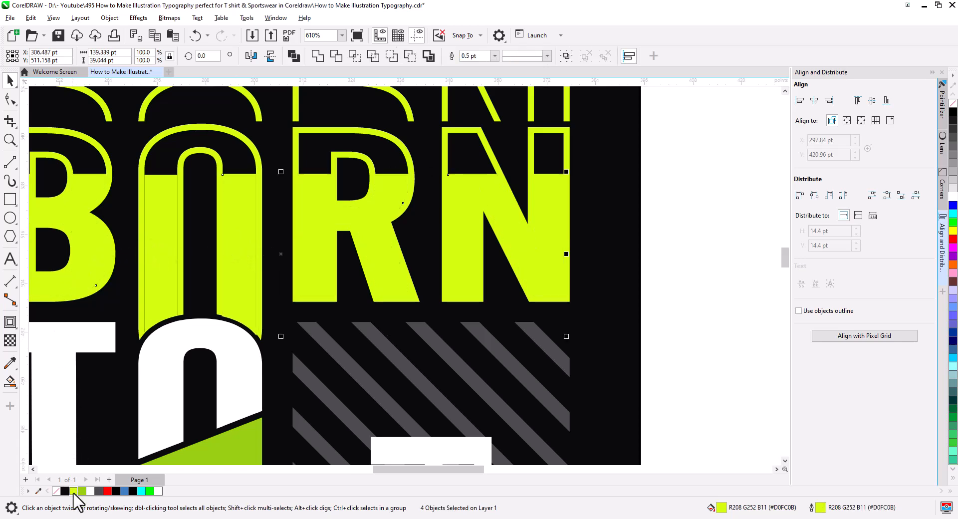
scroll(697, 249, up, 5)
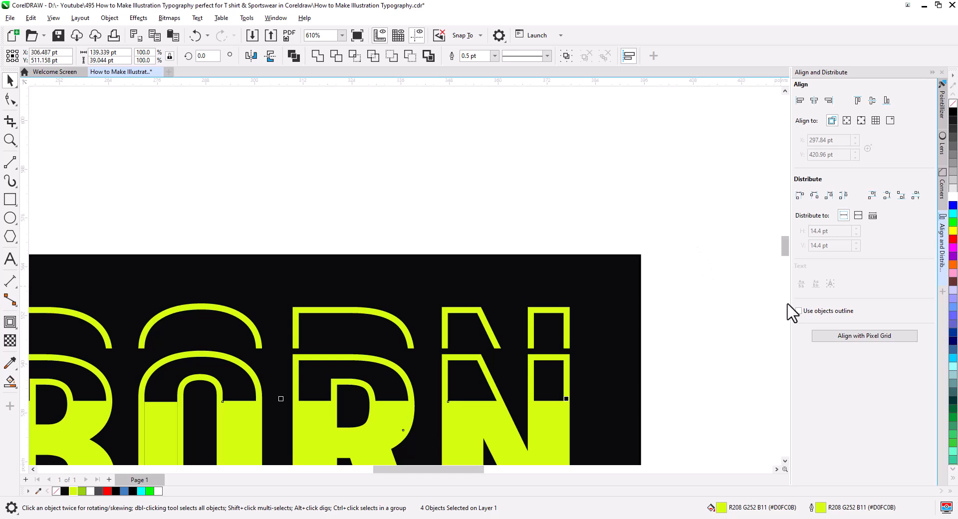
scroll(741, 283, down, 5)
click(648, 253)
scroll(614, 276, down, 3)
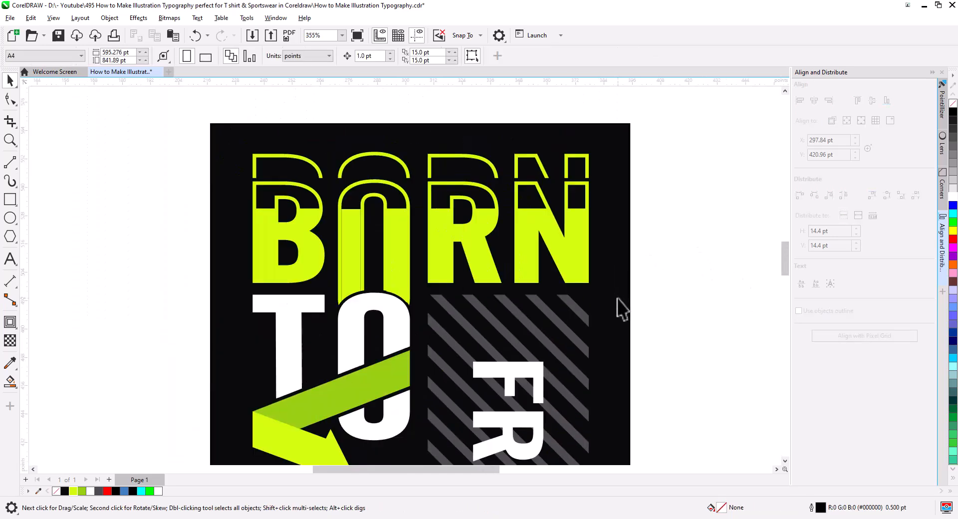
drag(617, 298, 595, 264)
scroll(614, 261, down, 2)
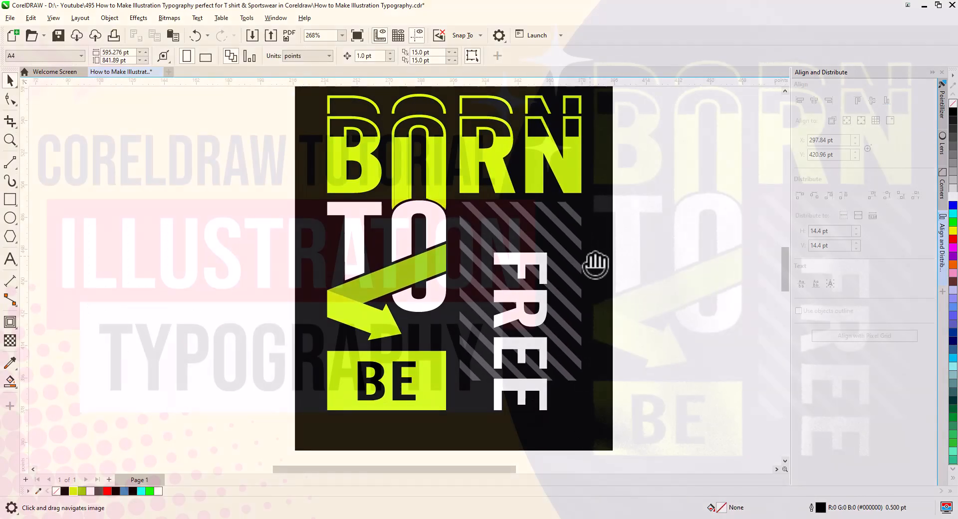